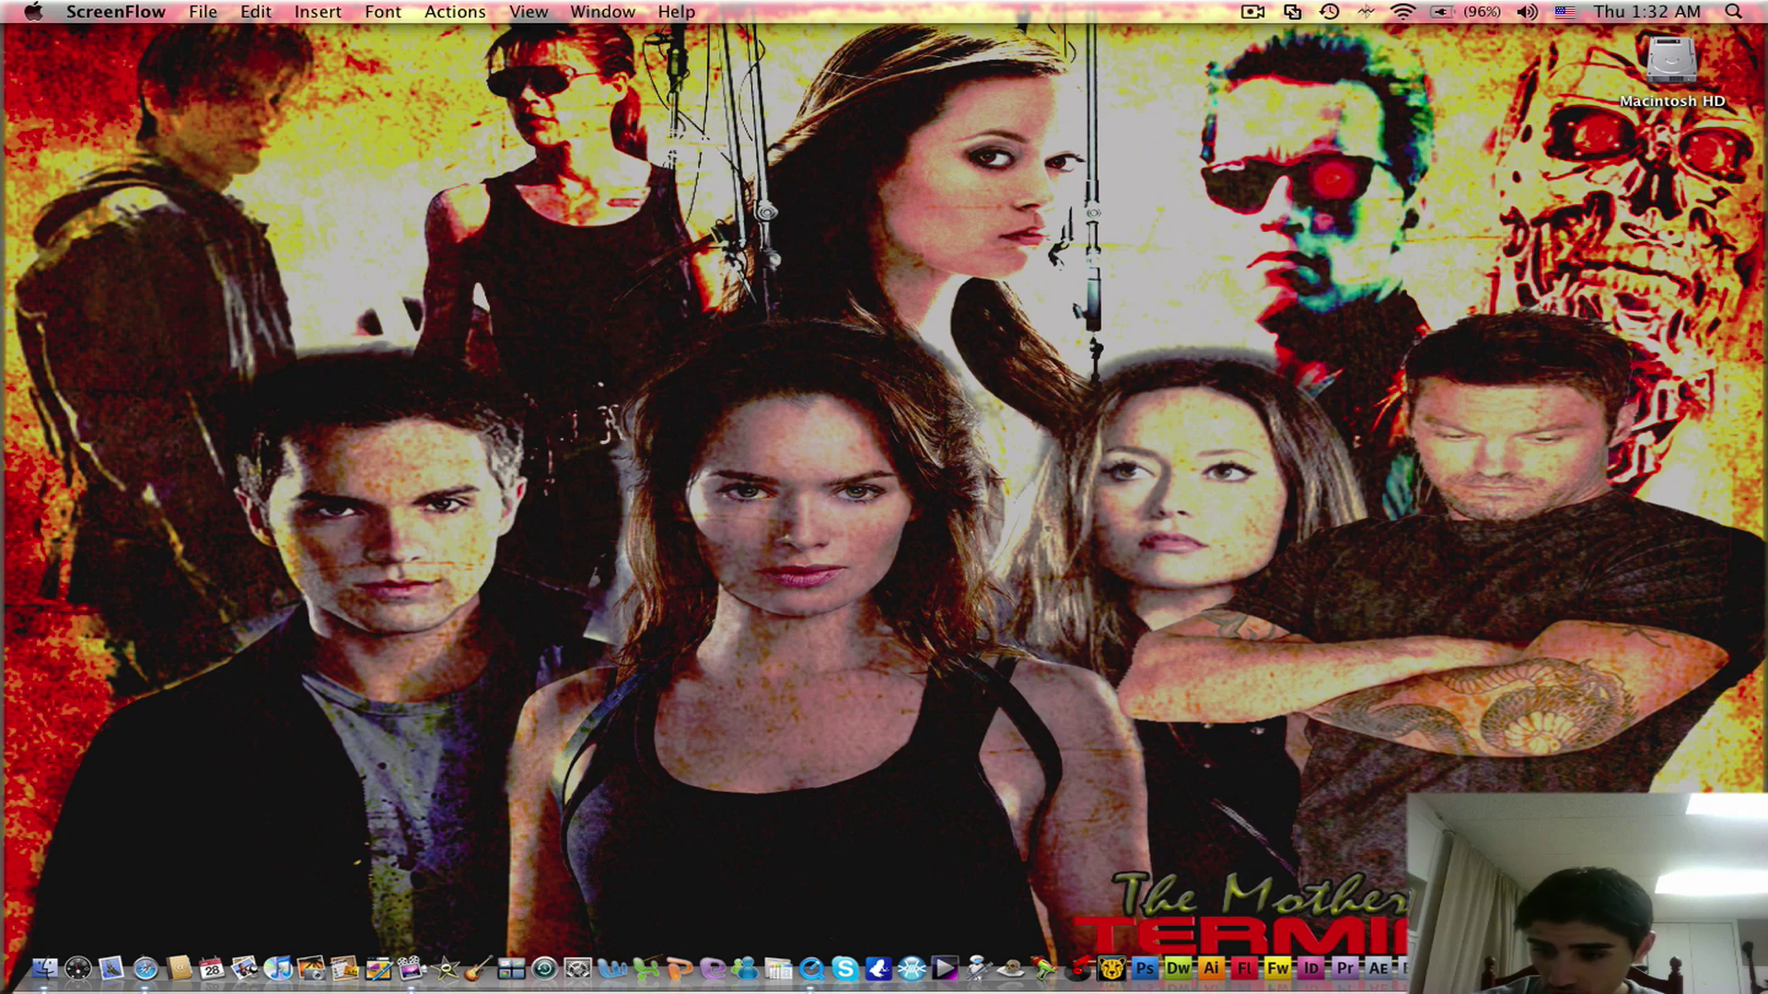
- Switch to the virtual machine showing the Vegas Pro project Dollhouse Pt.2 Tribute
{"action": "key", "text": "super+Tab"}
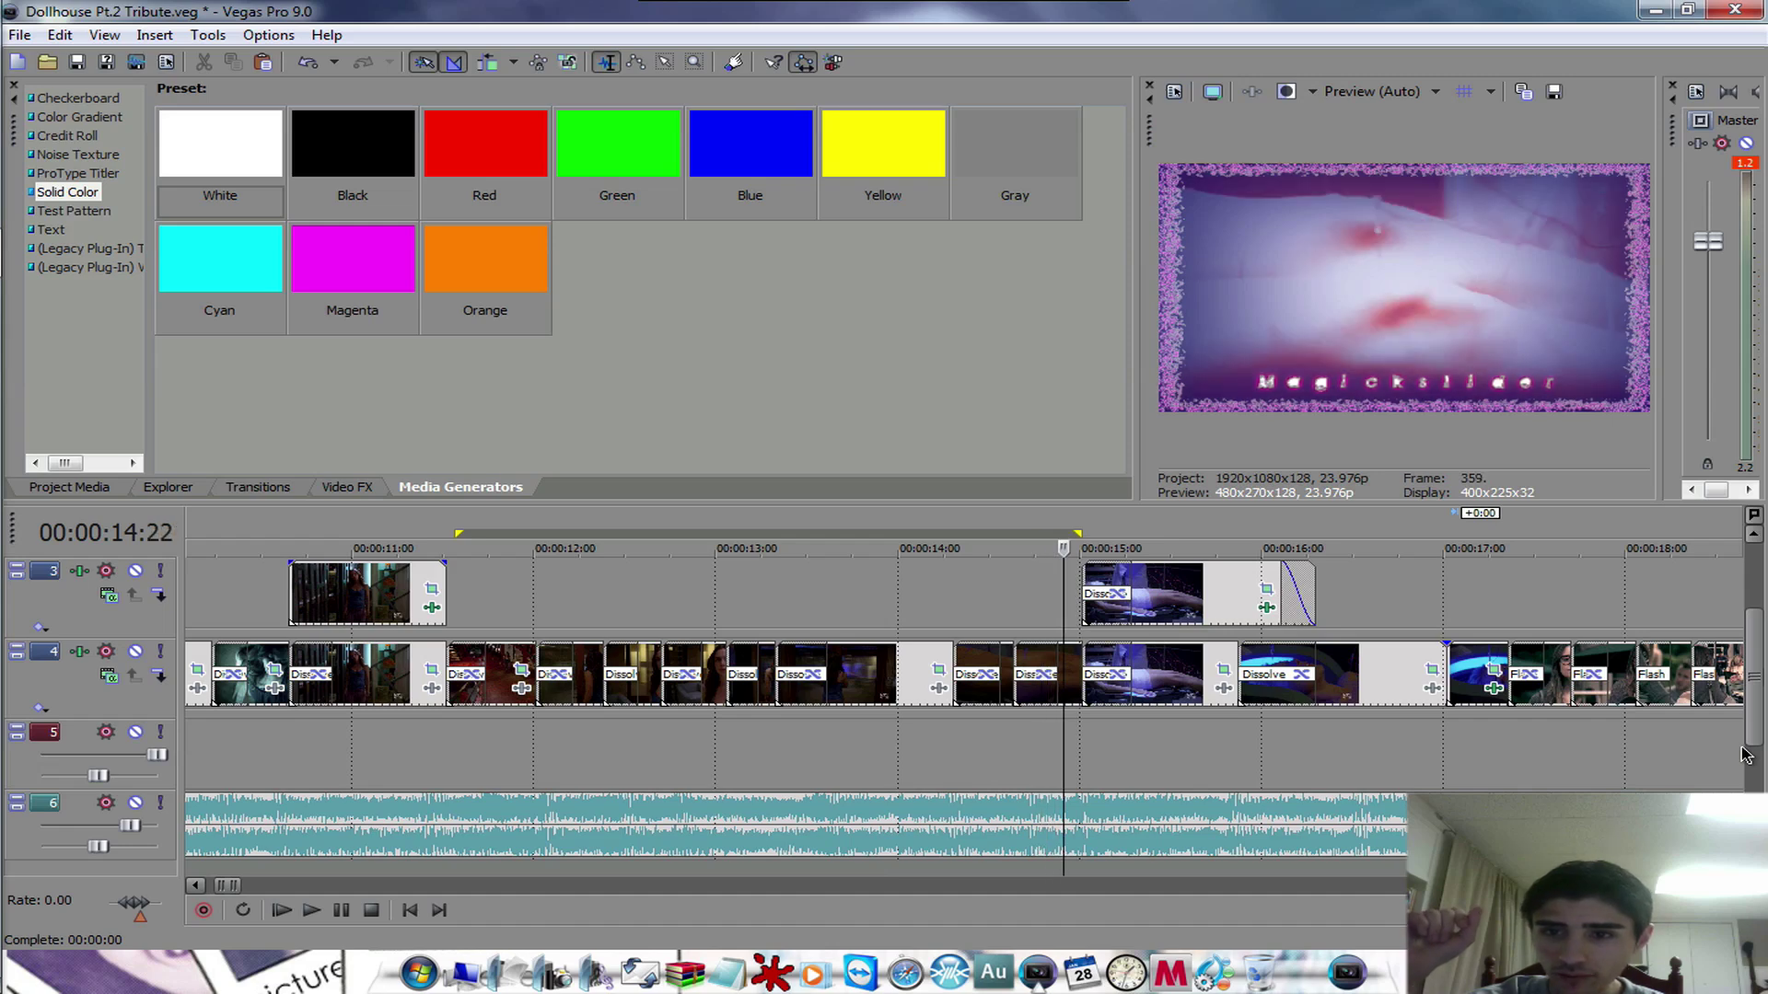
- Stop the loop preview so the cursor returns to 00:00:11:13
{"action": "key", "text": "space"}
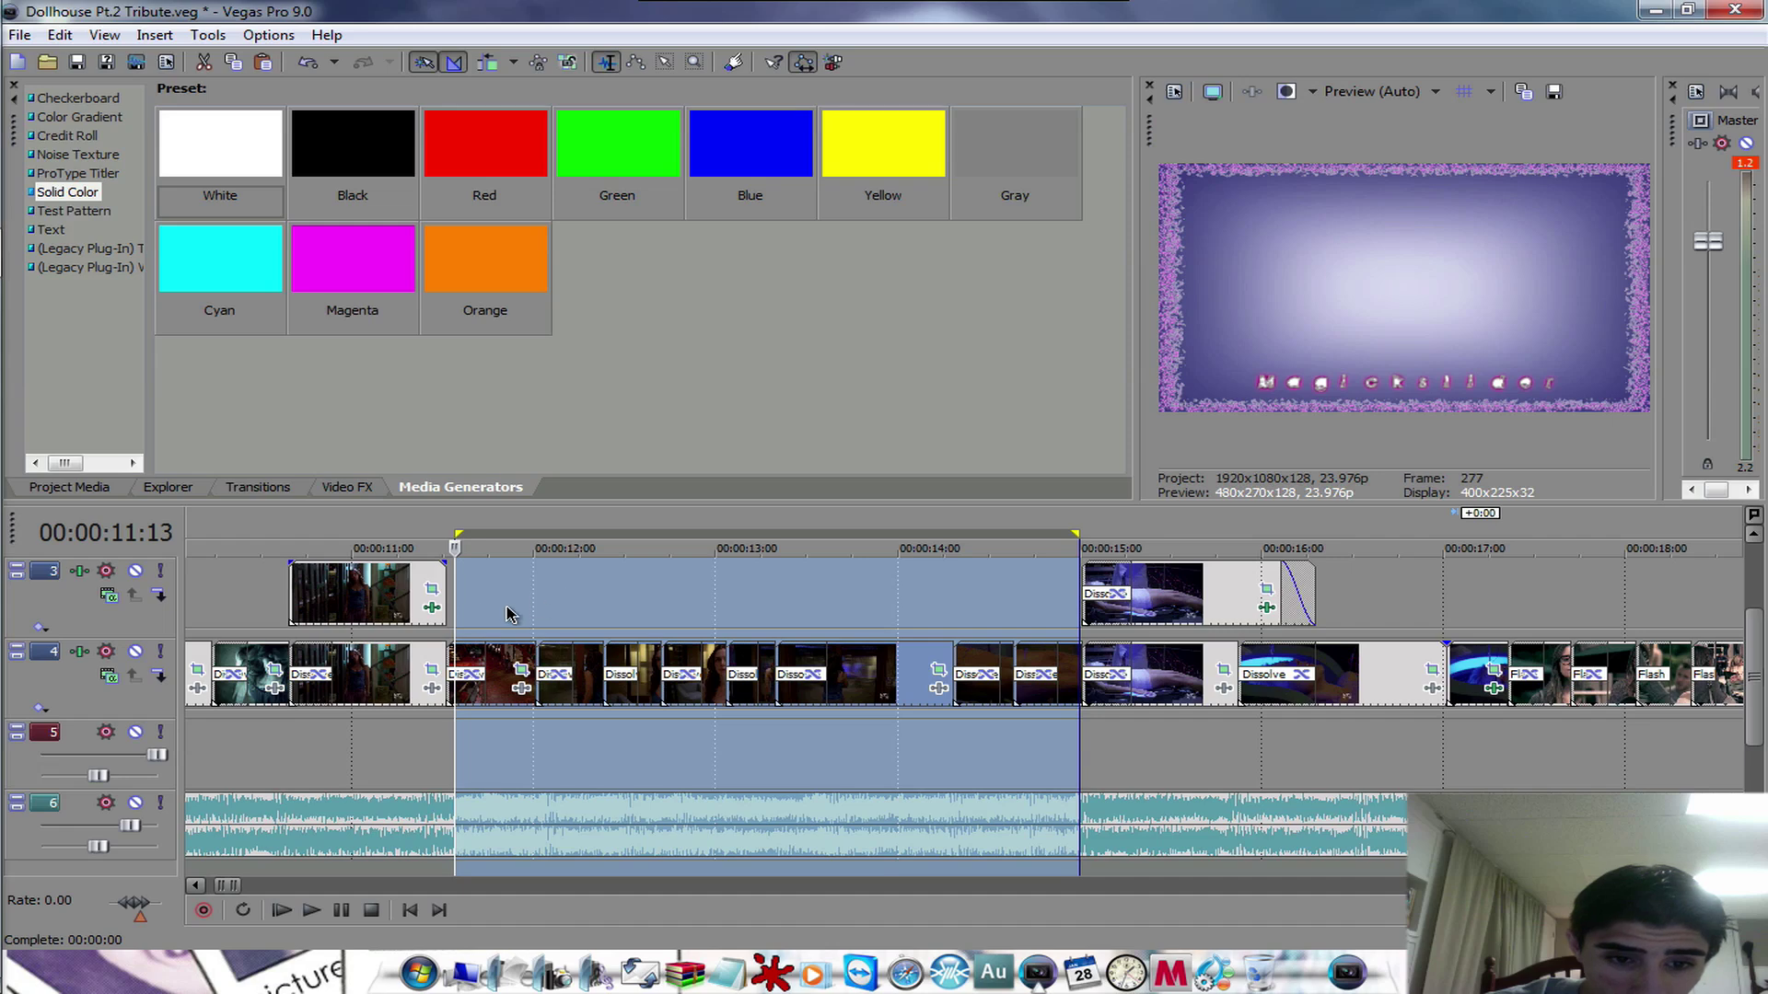
- Deselect the time range on track 3 and replay the edit from 00:00:11:13 several times
{"action": "left_click", "coordinate": [456, 610]}
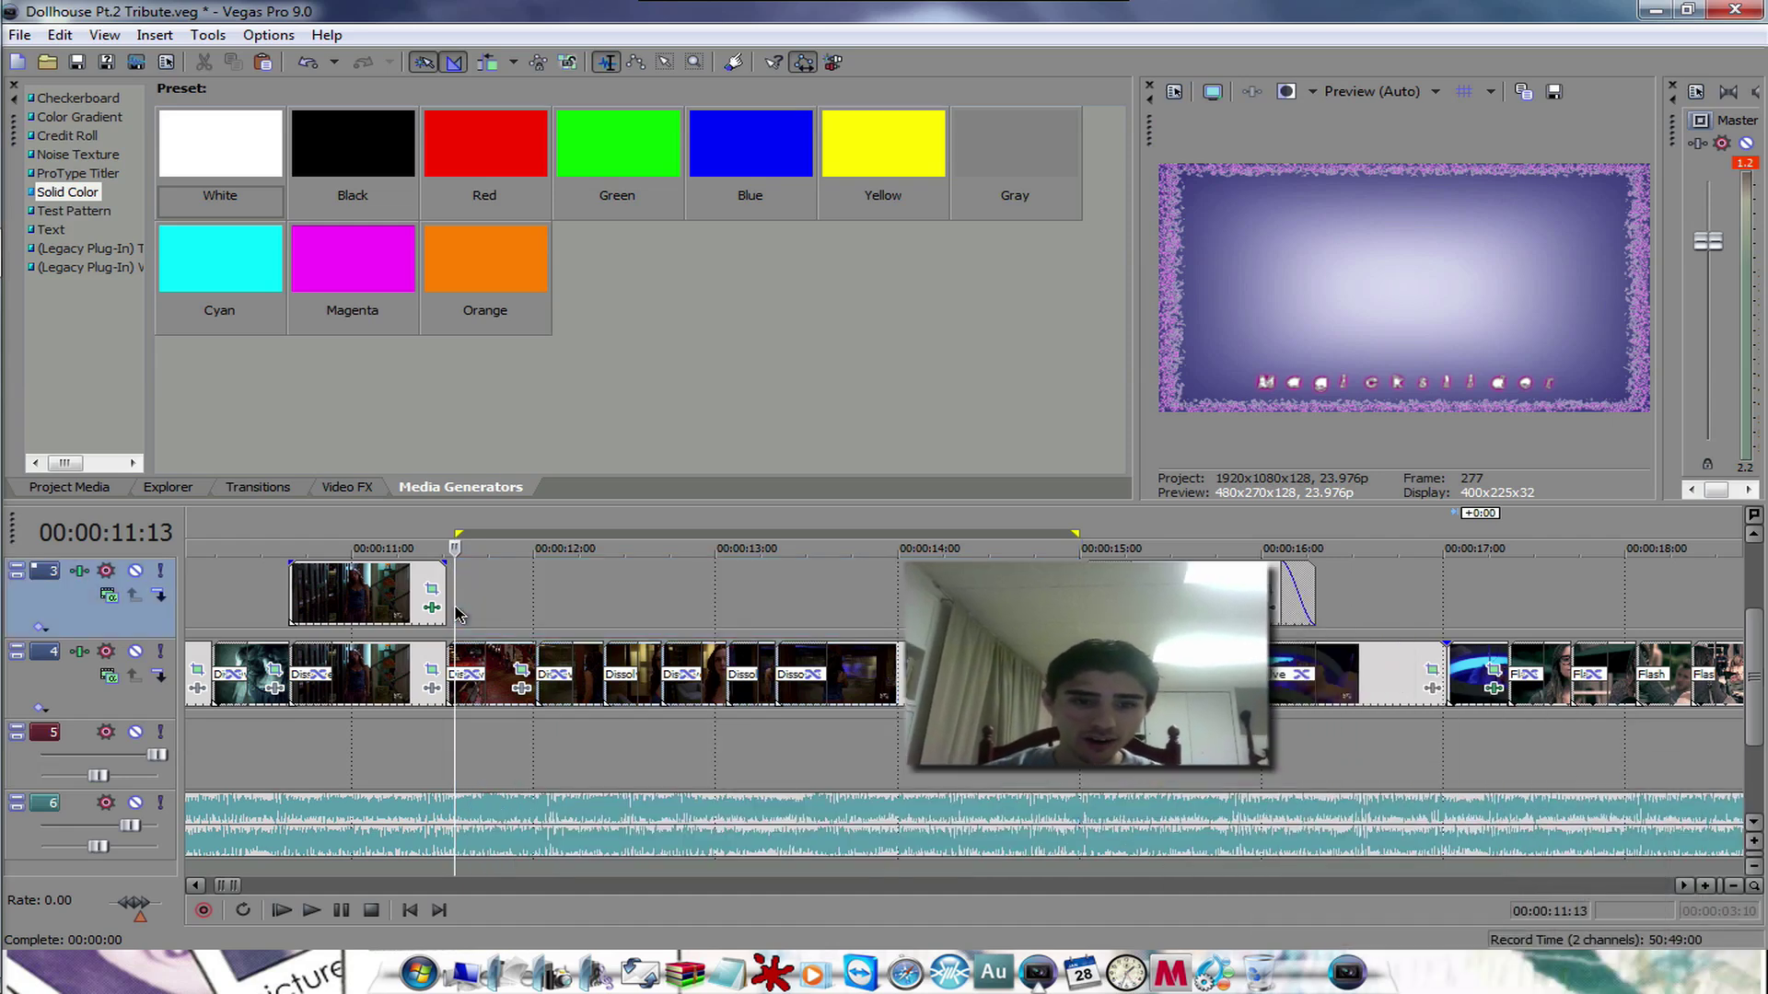
{"action": "key", "text": "space"}
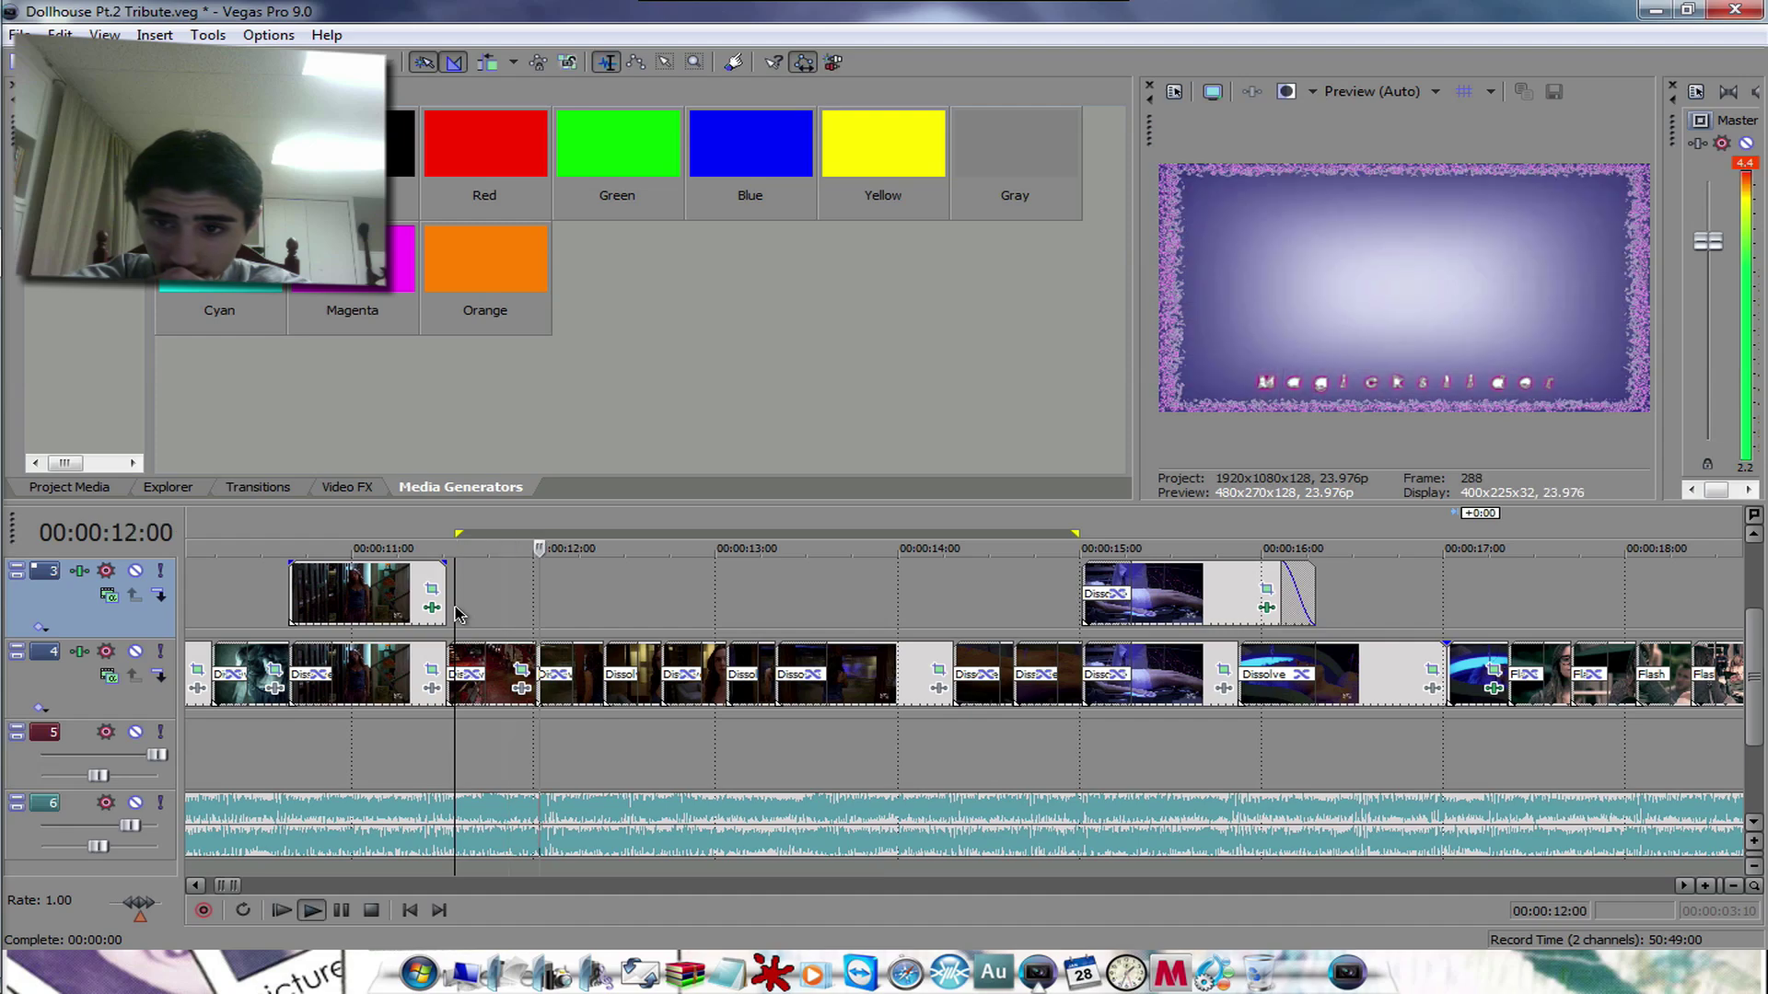
{"action": "key", "text": "space"}
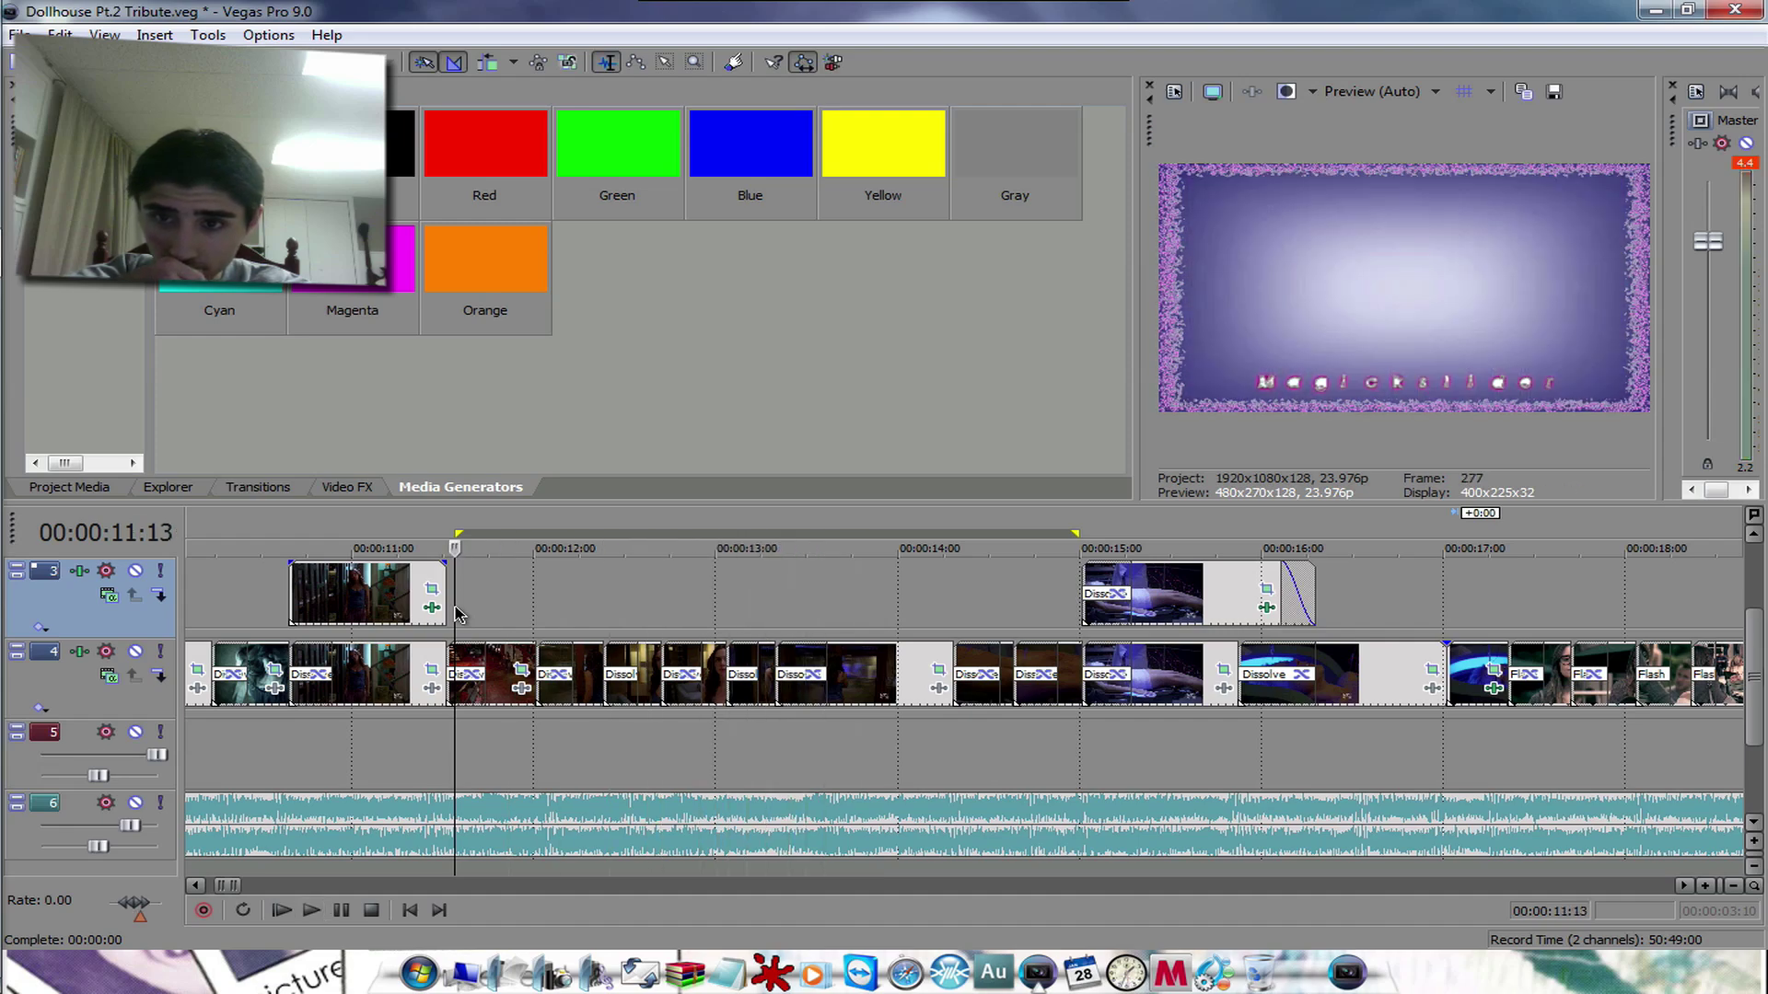
{"action": "key", "text": "space"}
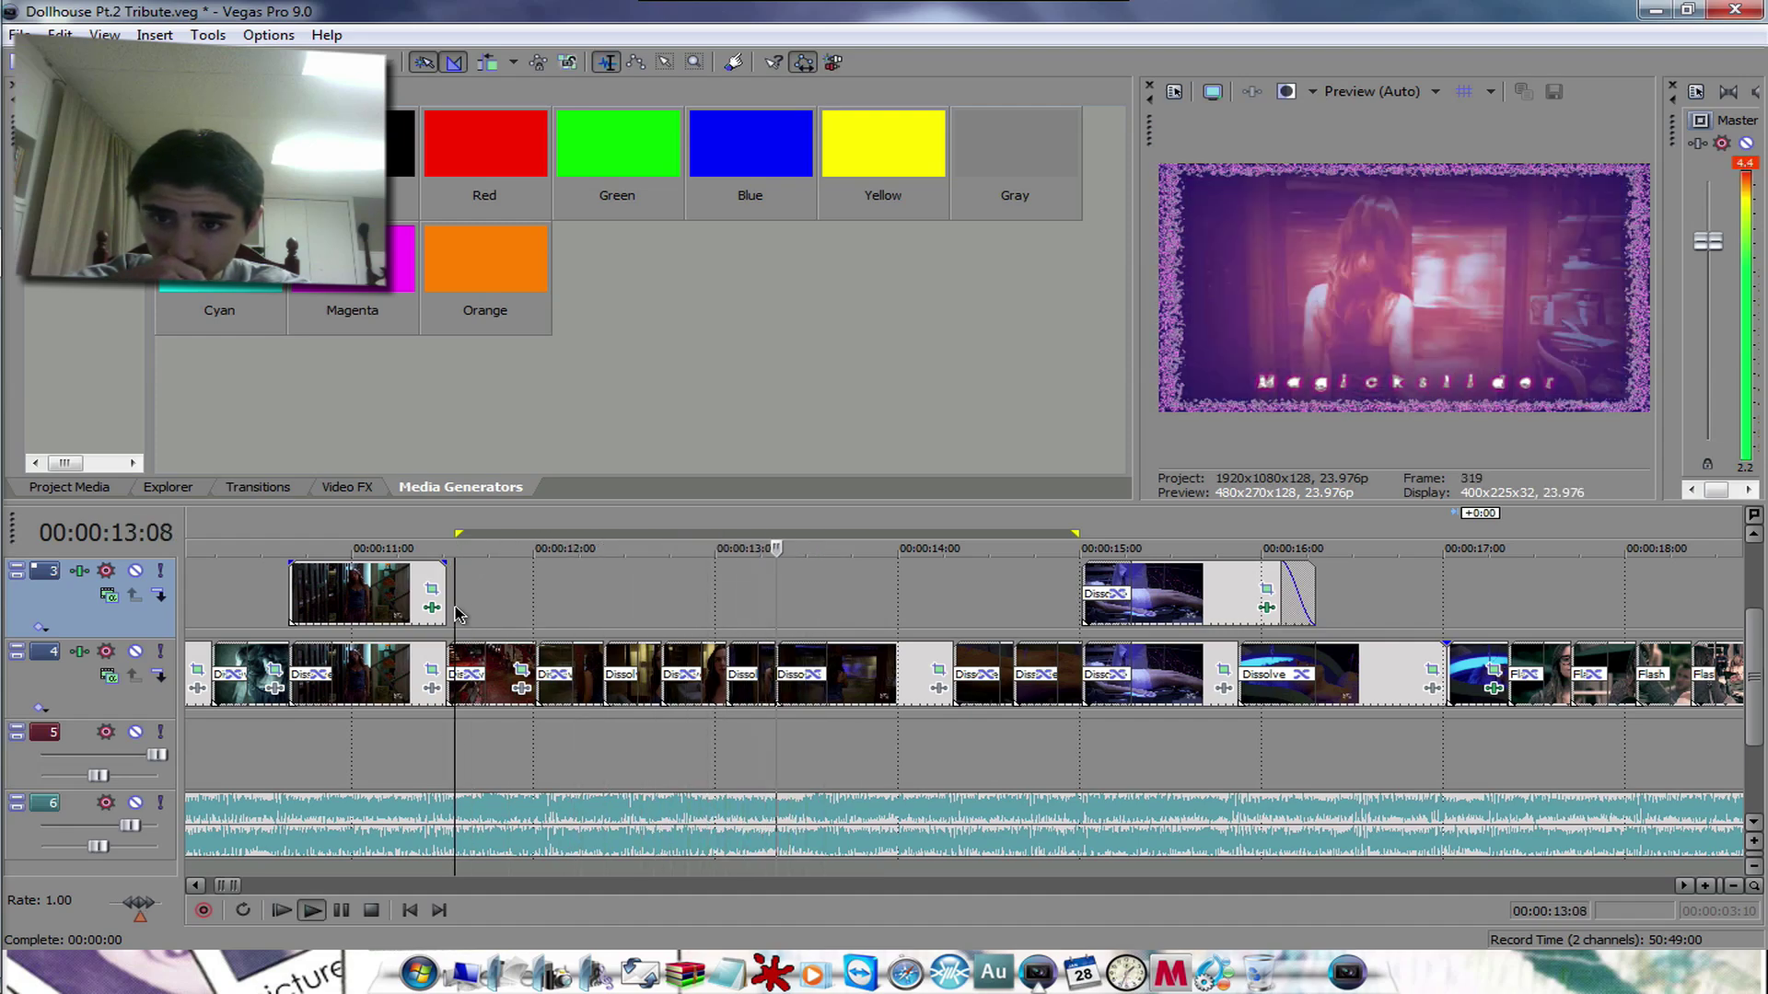
{"action": "key", "text": "space"}
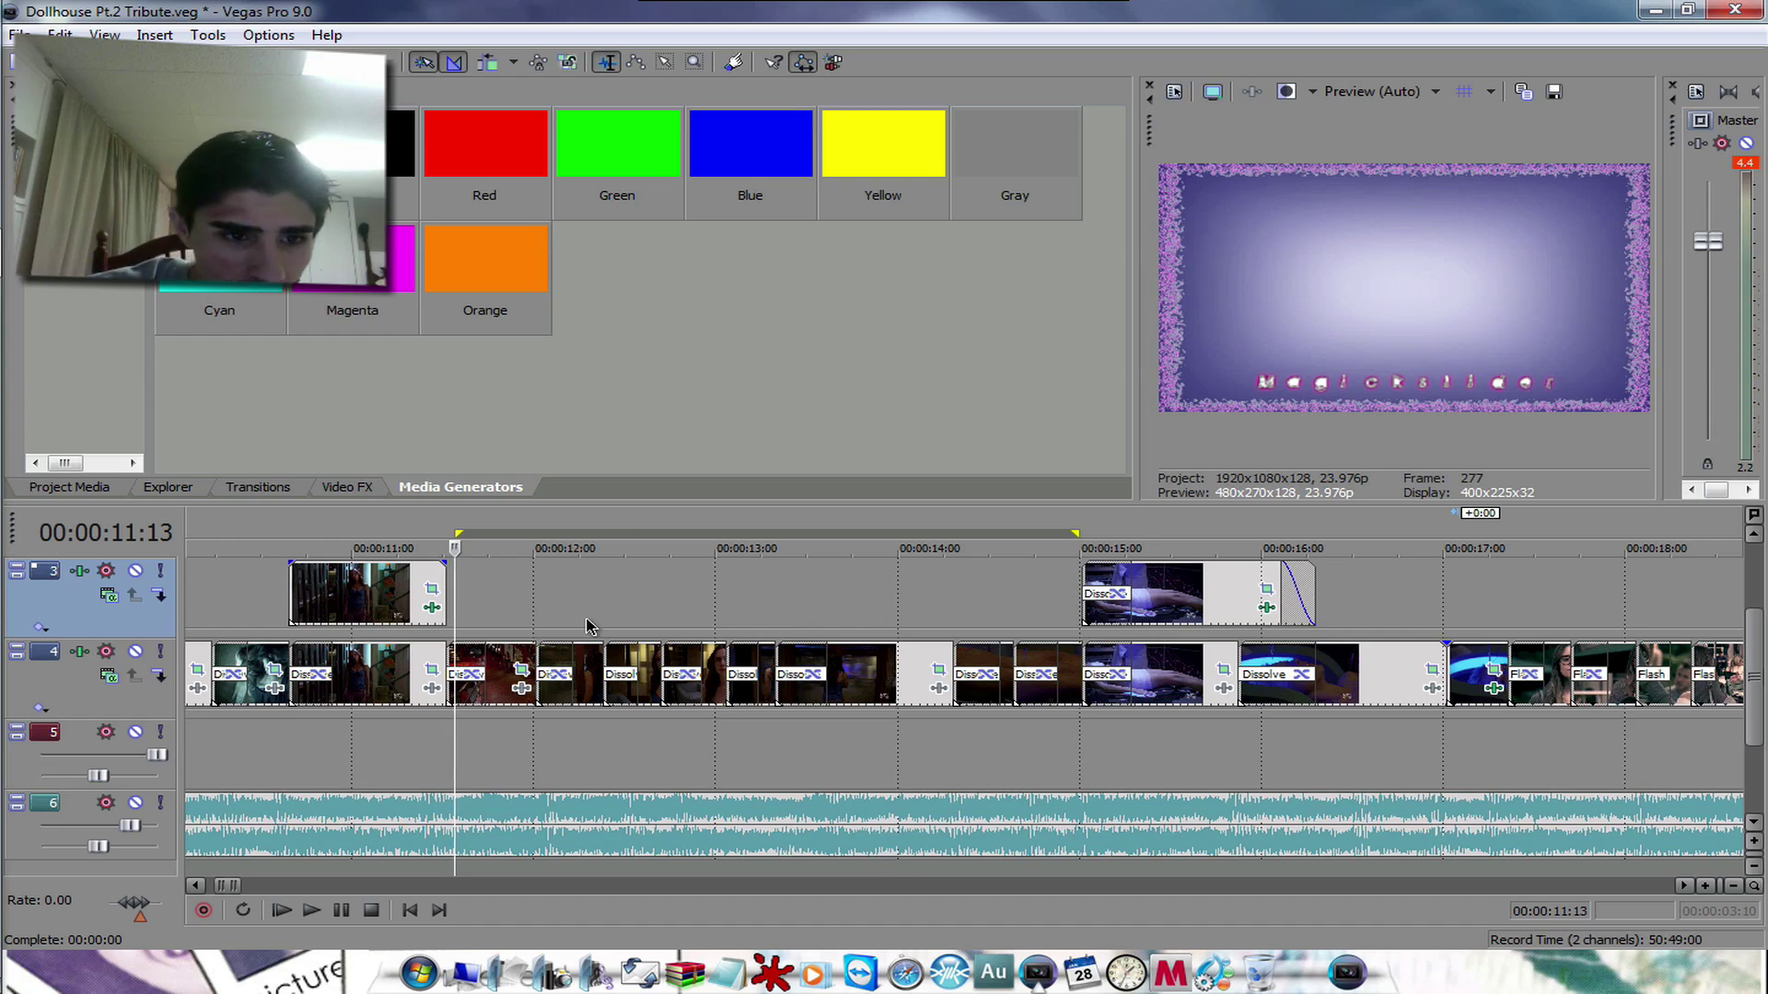
- In Video FX, browse the SpiceMASTER 2.5 presets such as Directional Dissolve Misty7 and Burst Trails
{"action": "left_click", "coordinate": [349, 489]}
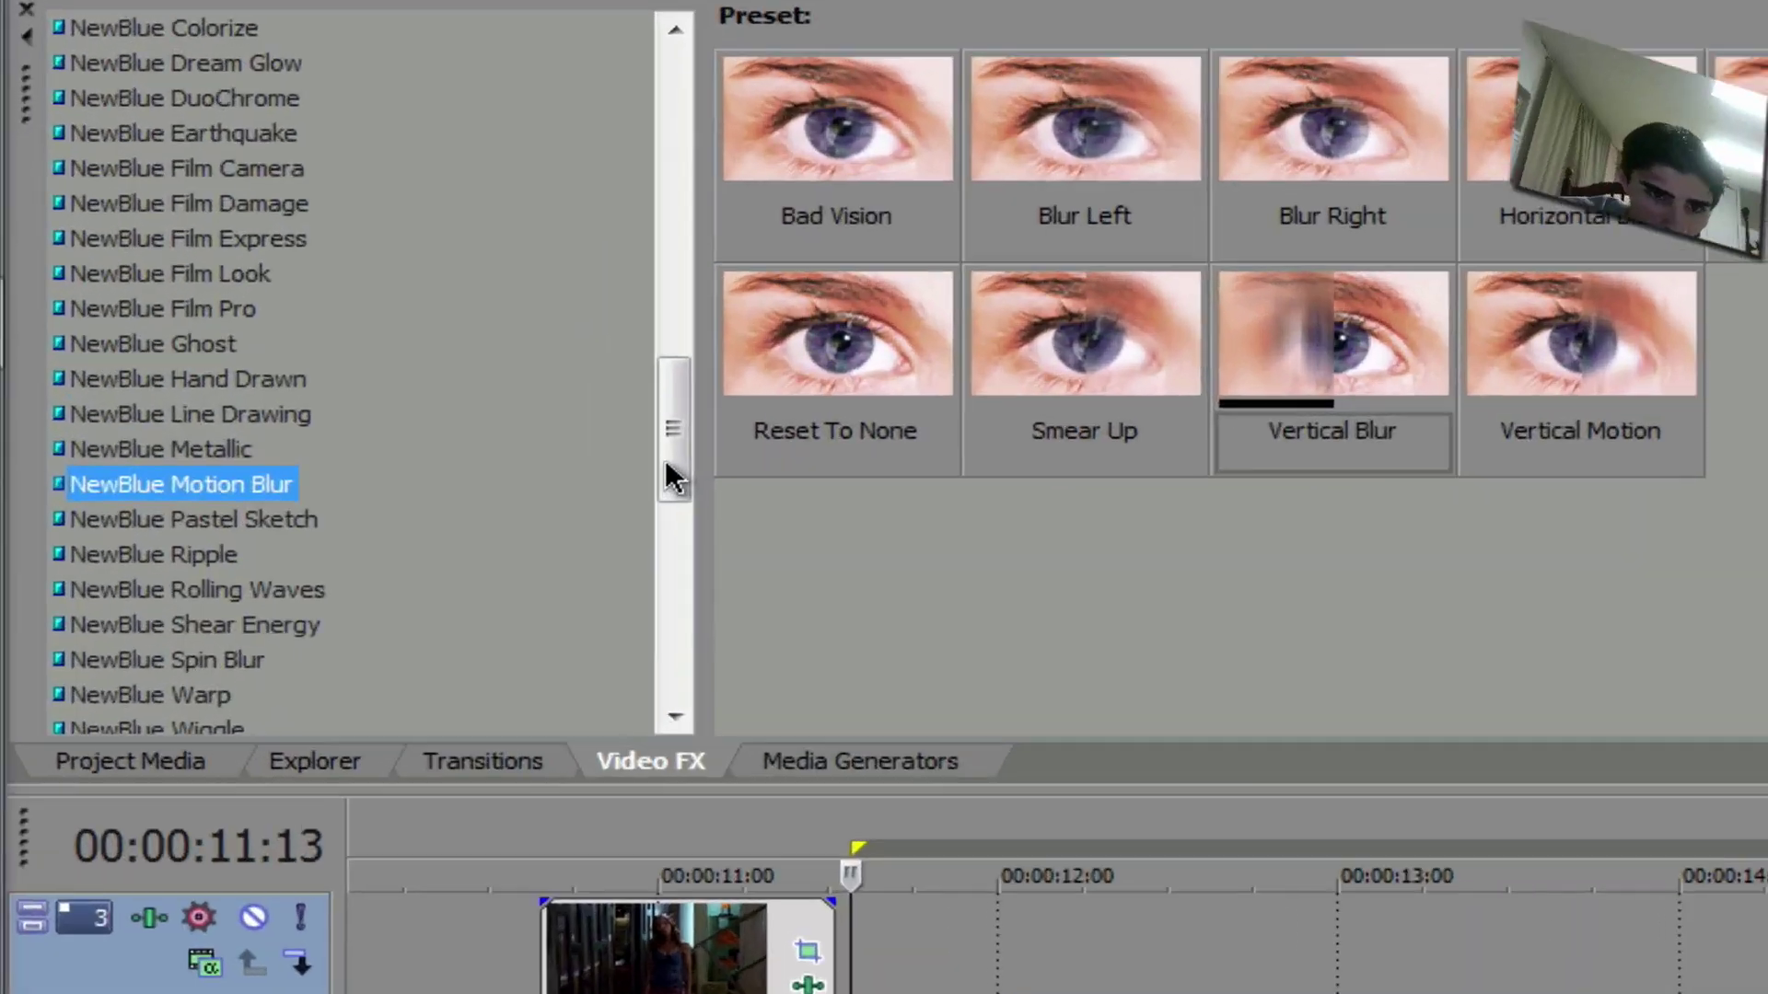
{"action": "scroll", "coordinate": [347, 472], "scroll_direction": "down", "scroll_amount": 9}
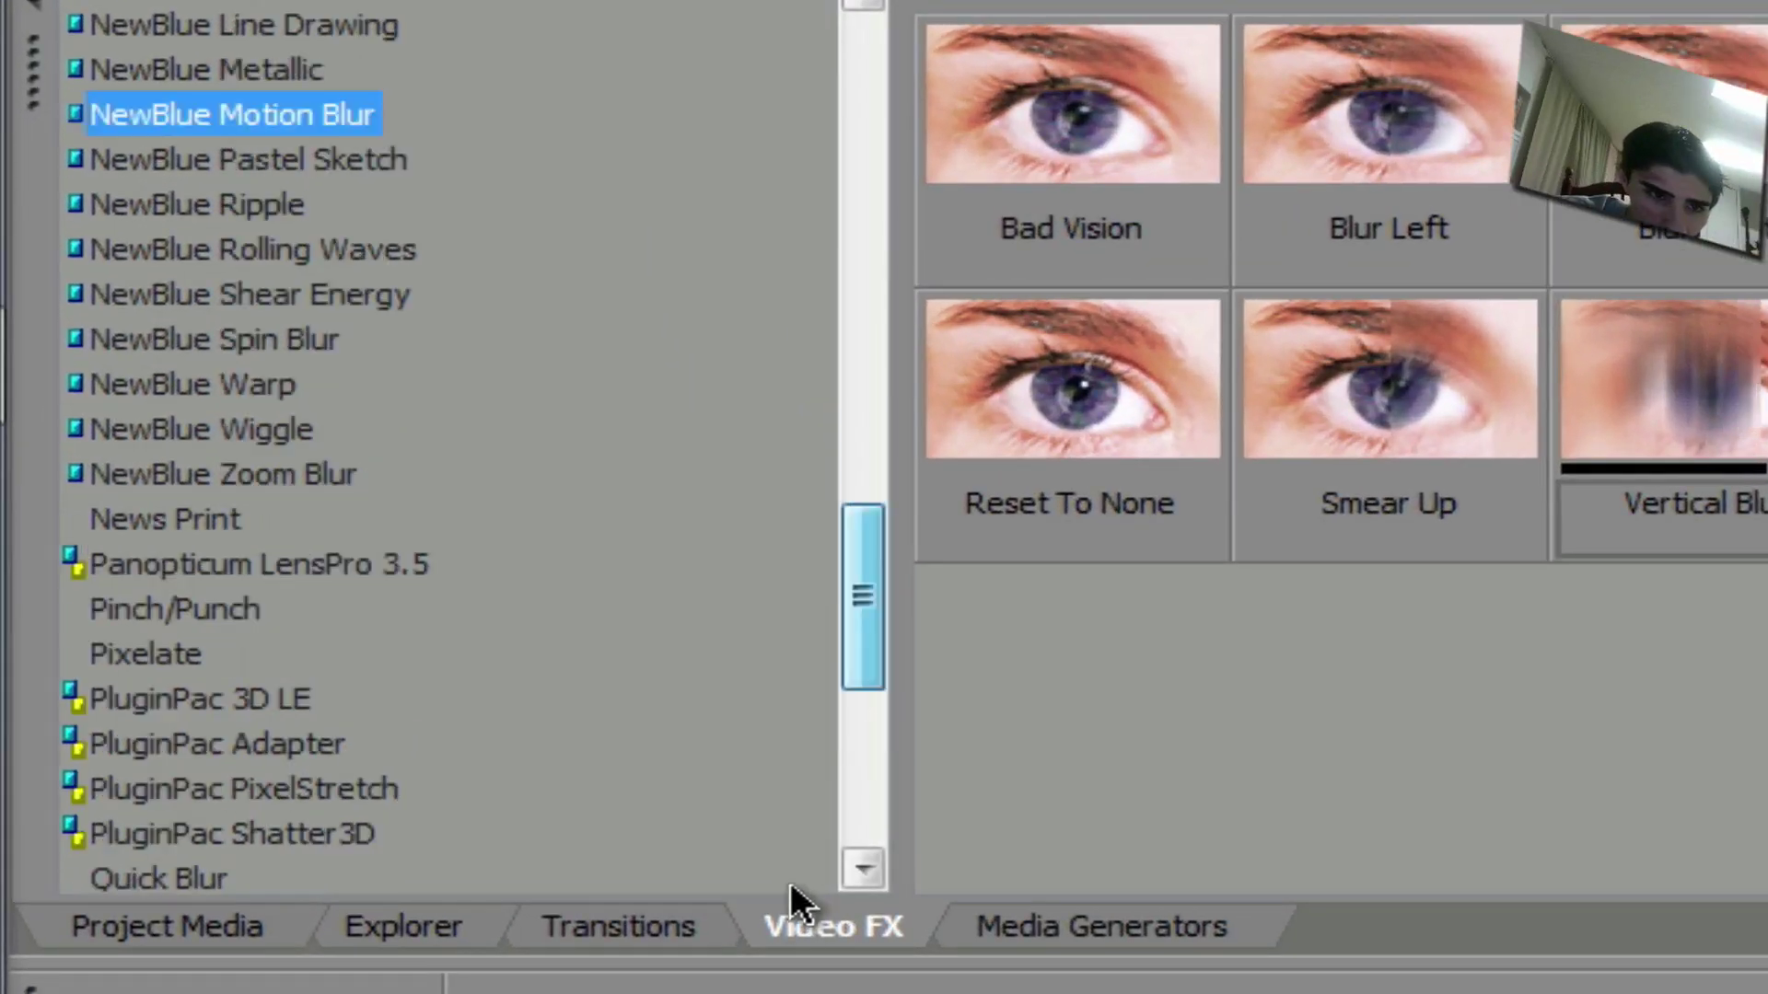
{"action": "left_click", "coordinate": [175, 501]}
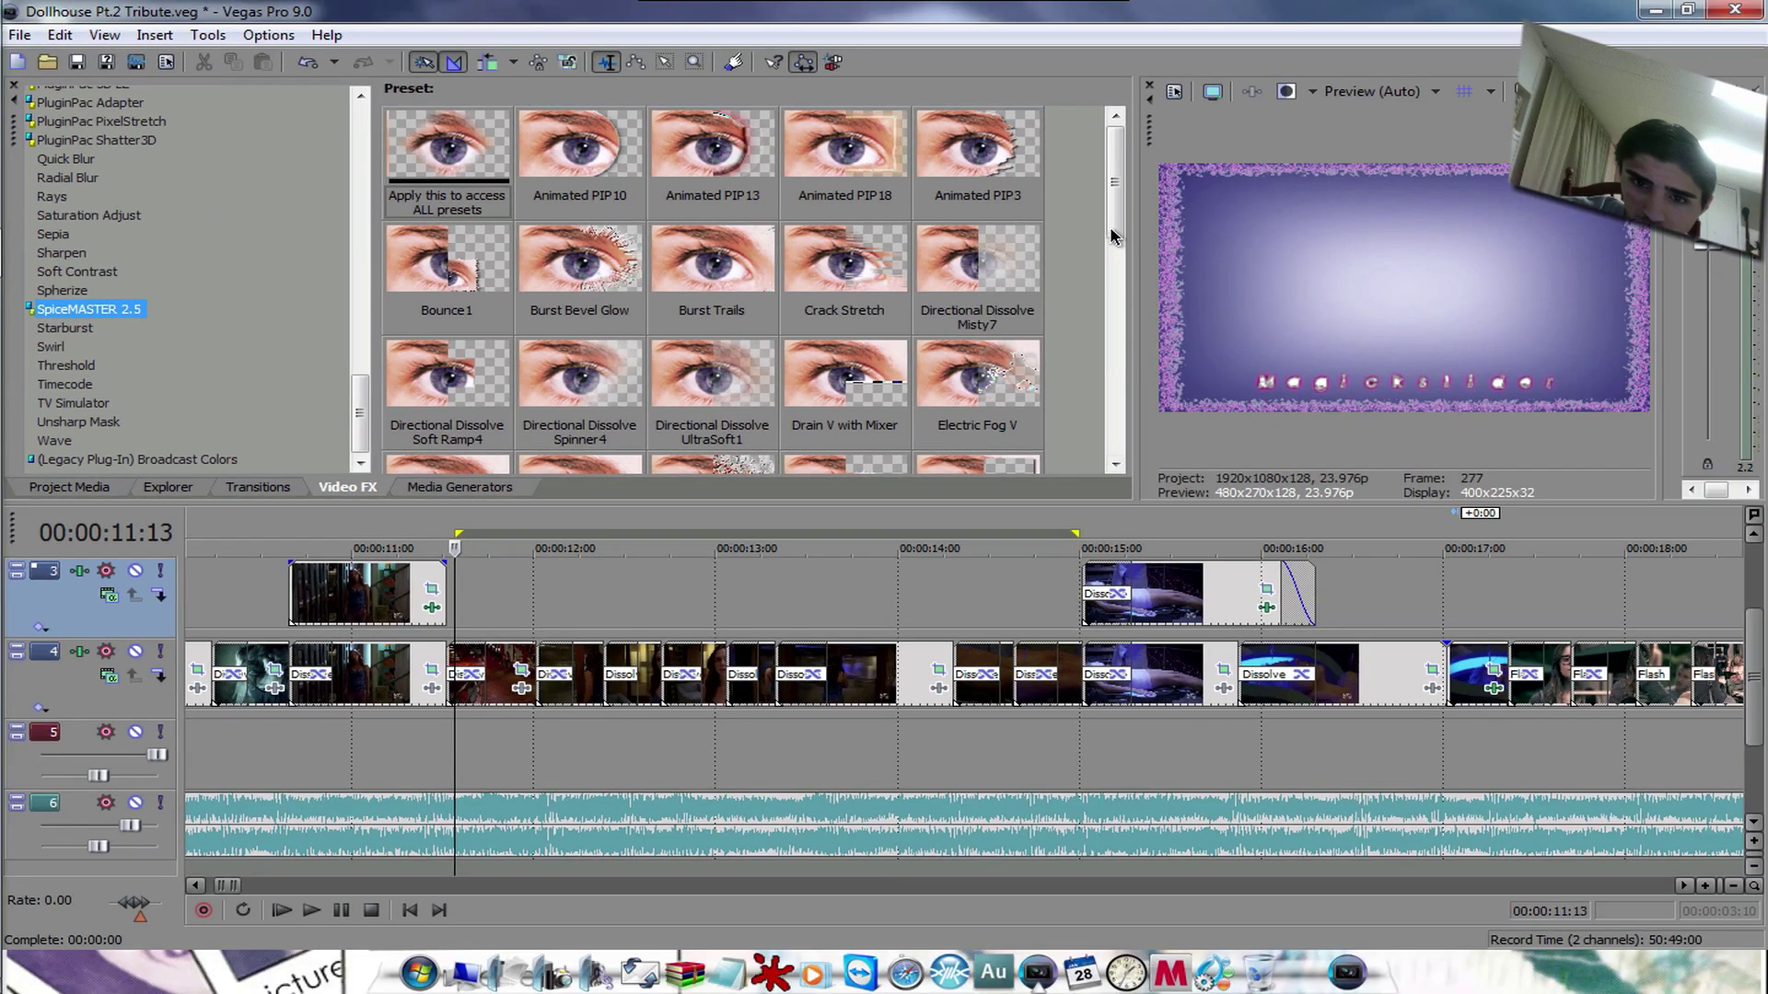
{"action": "scroll", "coordinate": [1097, 325], "scroll_direction": "down", "scroll_amount": 4}
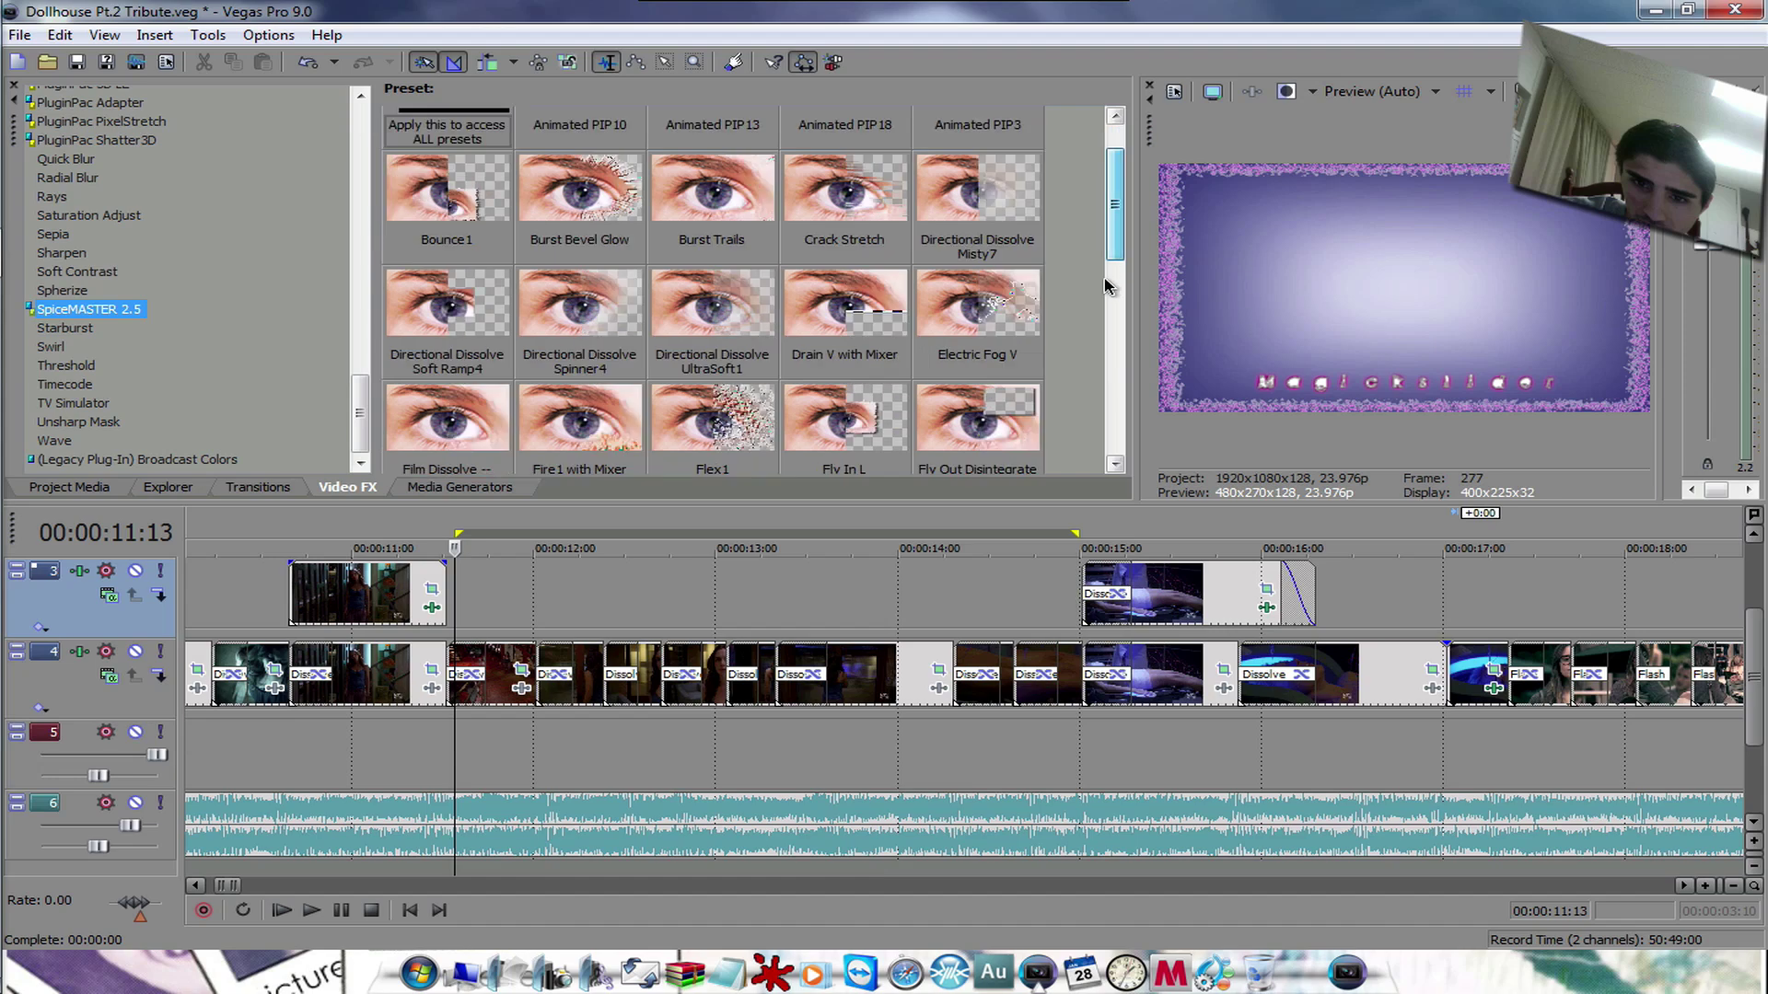
{"action": "scroll", "coordinate": [1098, 332], "scroll_direction": "down", "scroll_amount": 5}
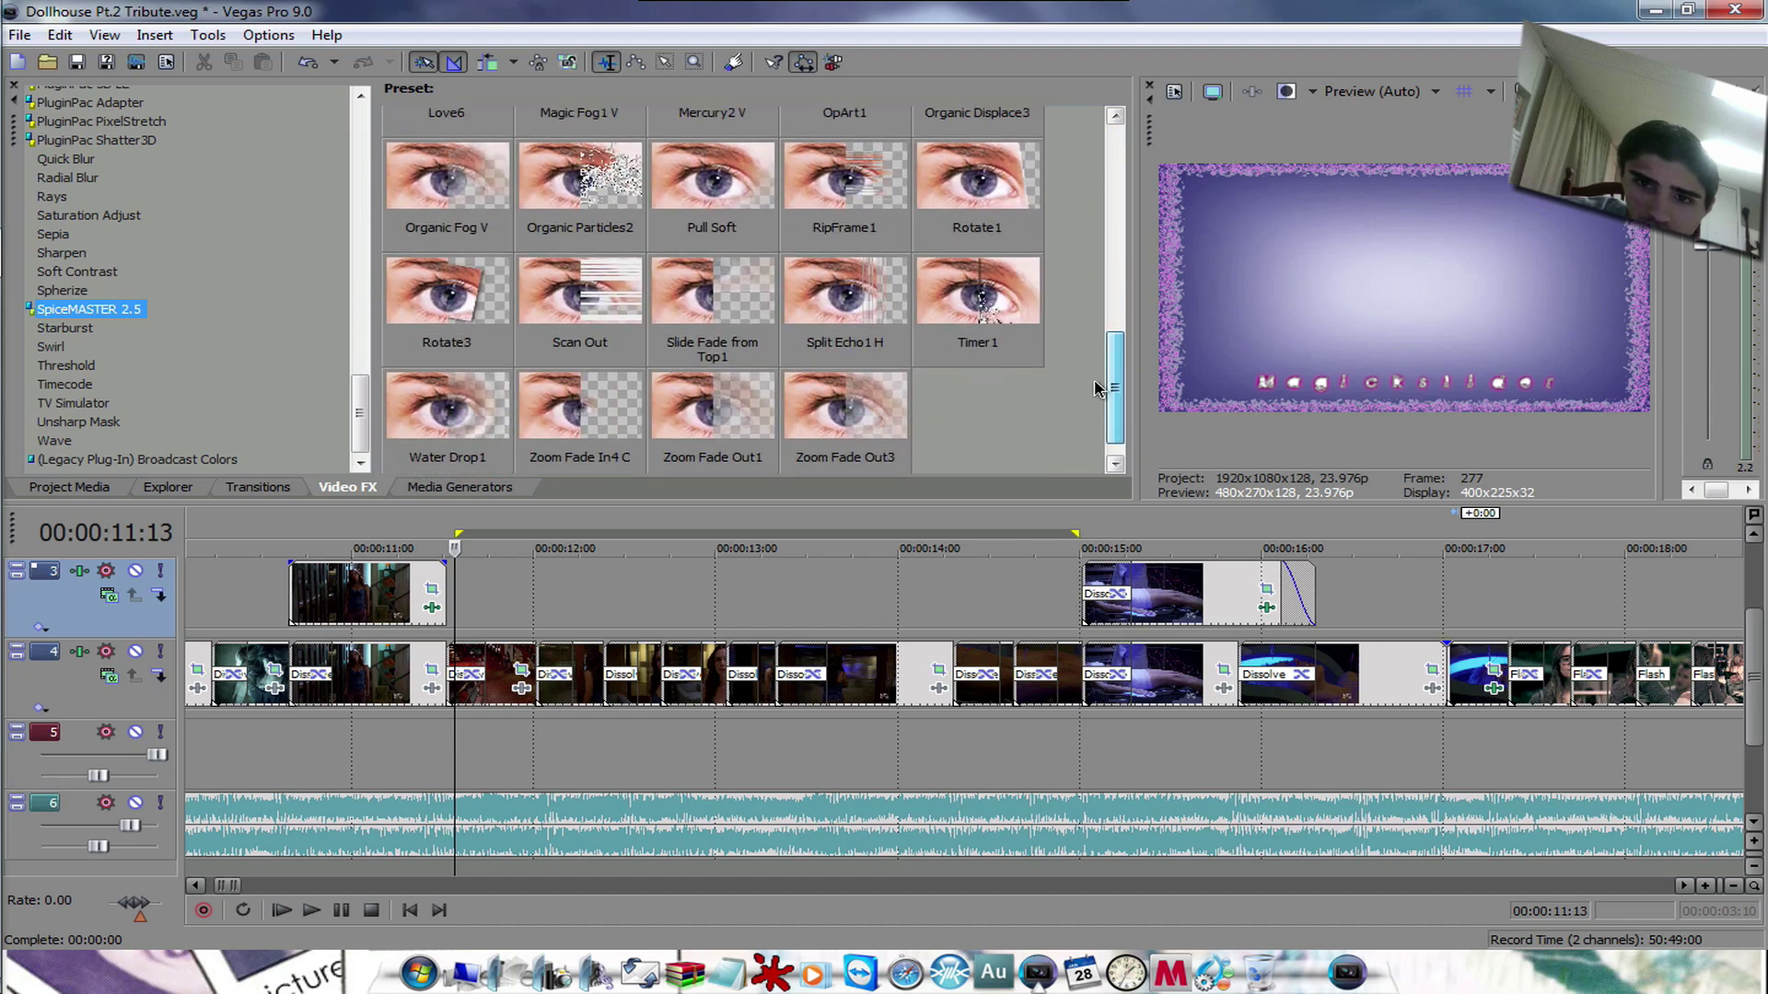
{"action": "scroll", "coordinate": [1097, 361], "scroll_direction": "up", "scroll_amount": 5}
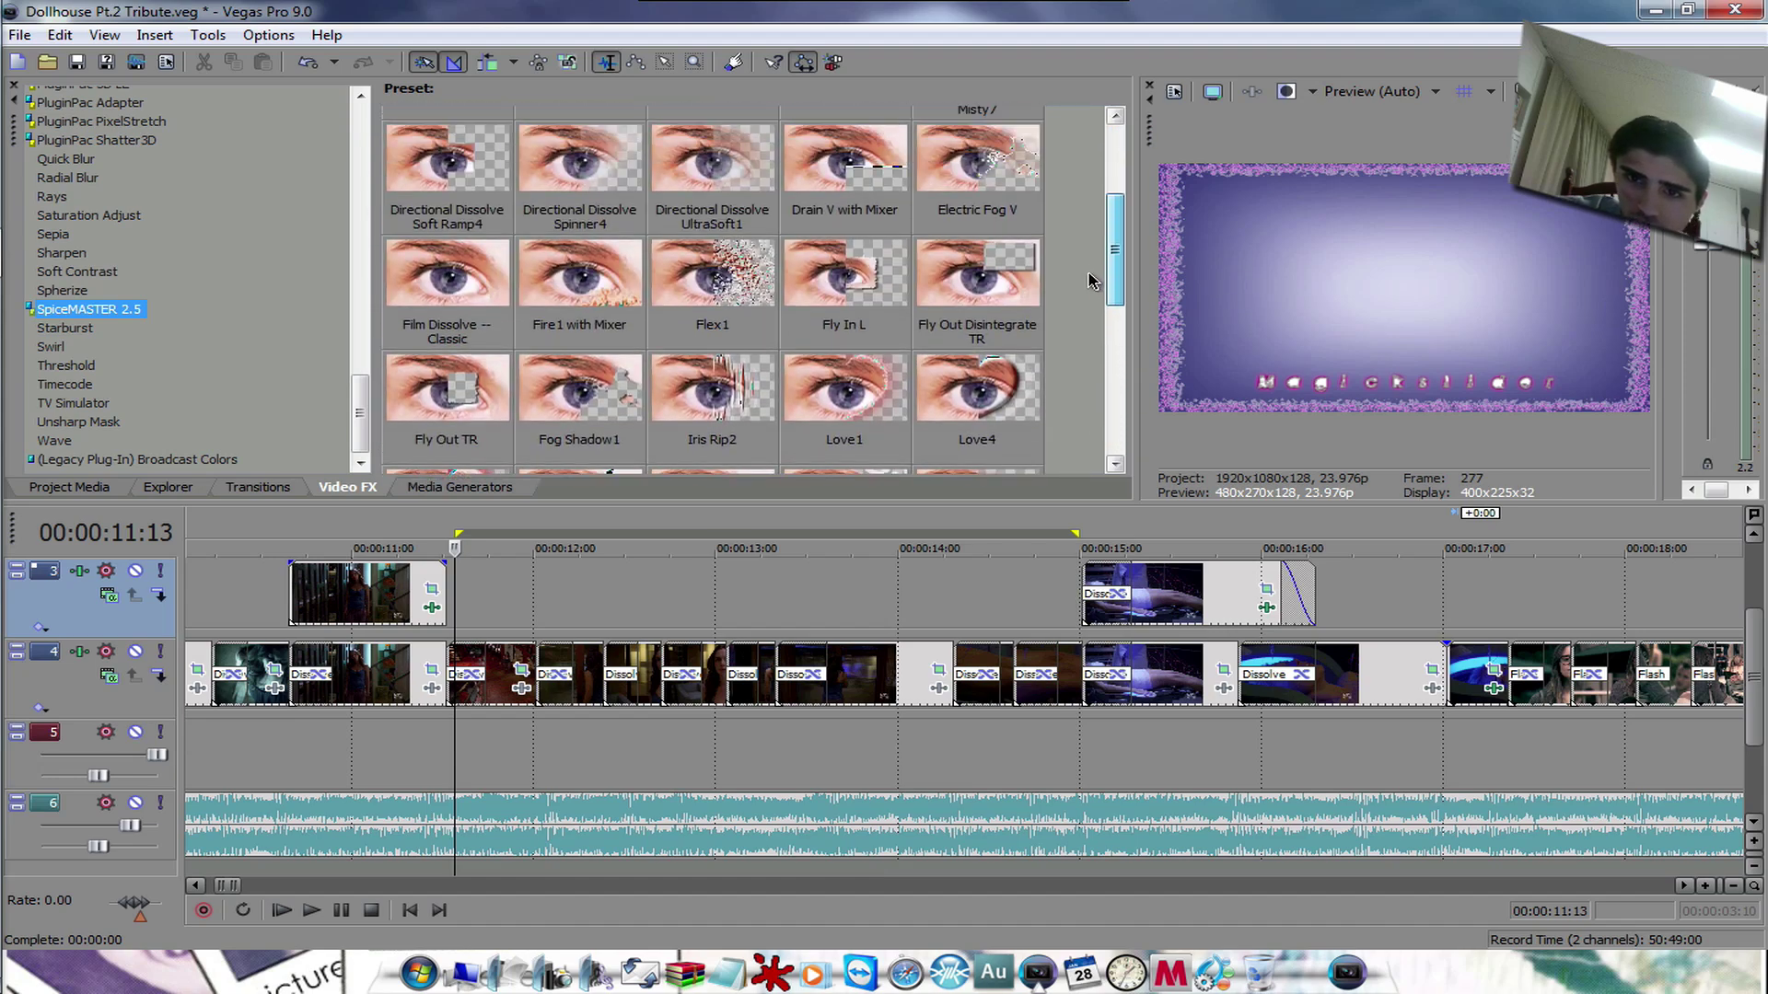
{"action": "scroll", "coordinate": [1090, 255], "scroll_direction": "up", "scroll_amount": 2}
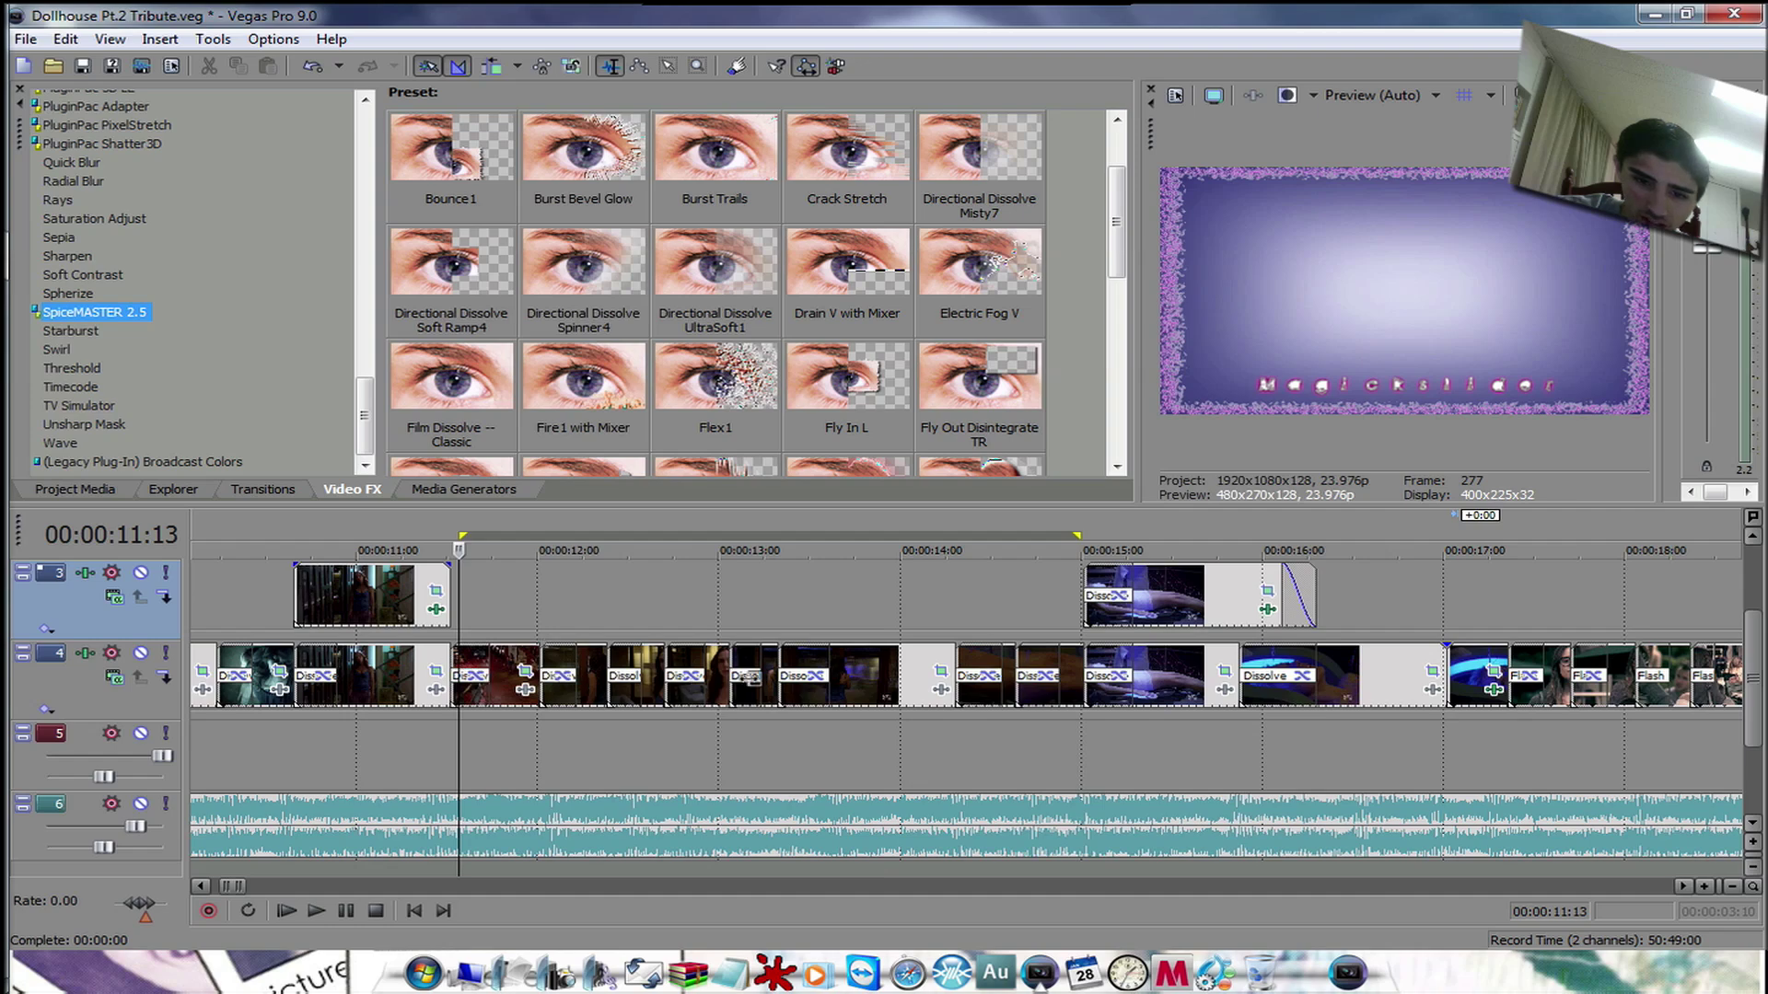
- Scroll the timeline to the white flash clips and select 00:00:16:01 to 00:00:17:21
{"action": "left_click", "coordinate": [1681, 887]}
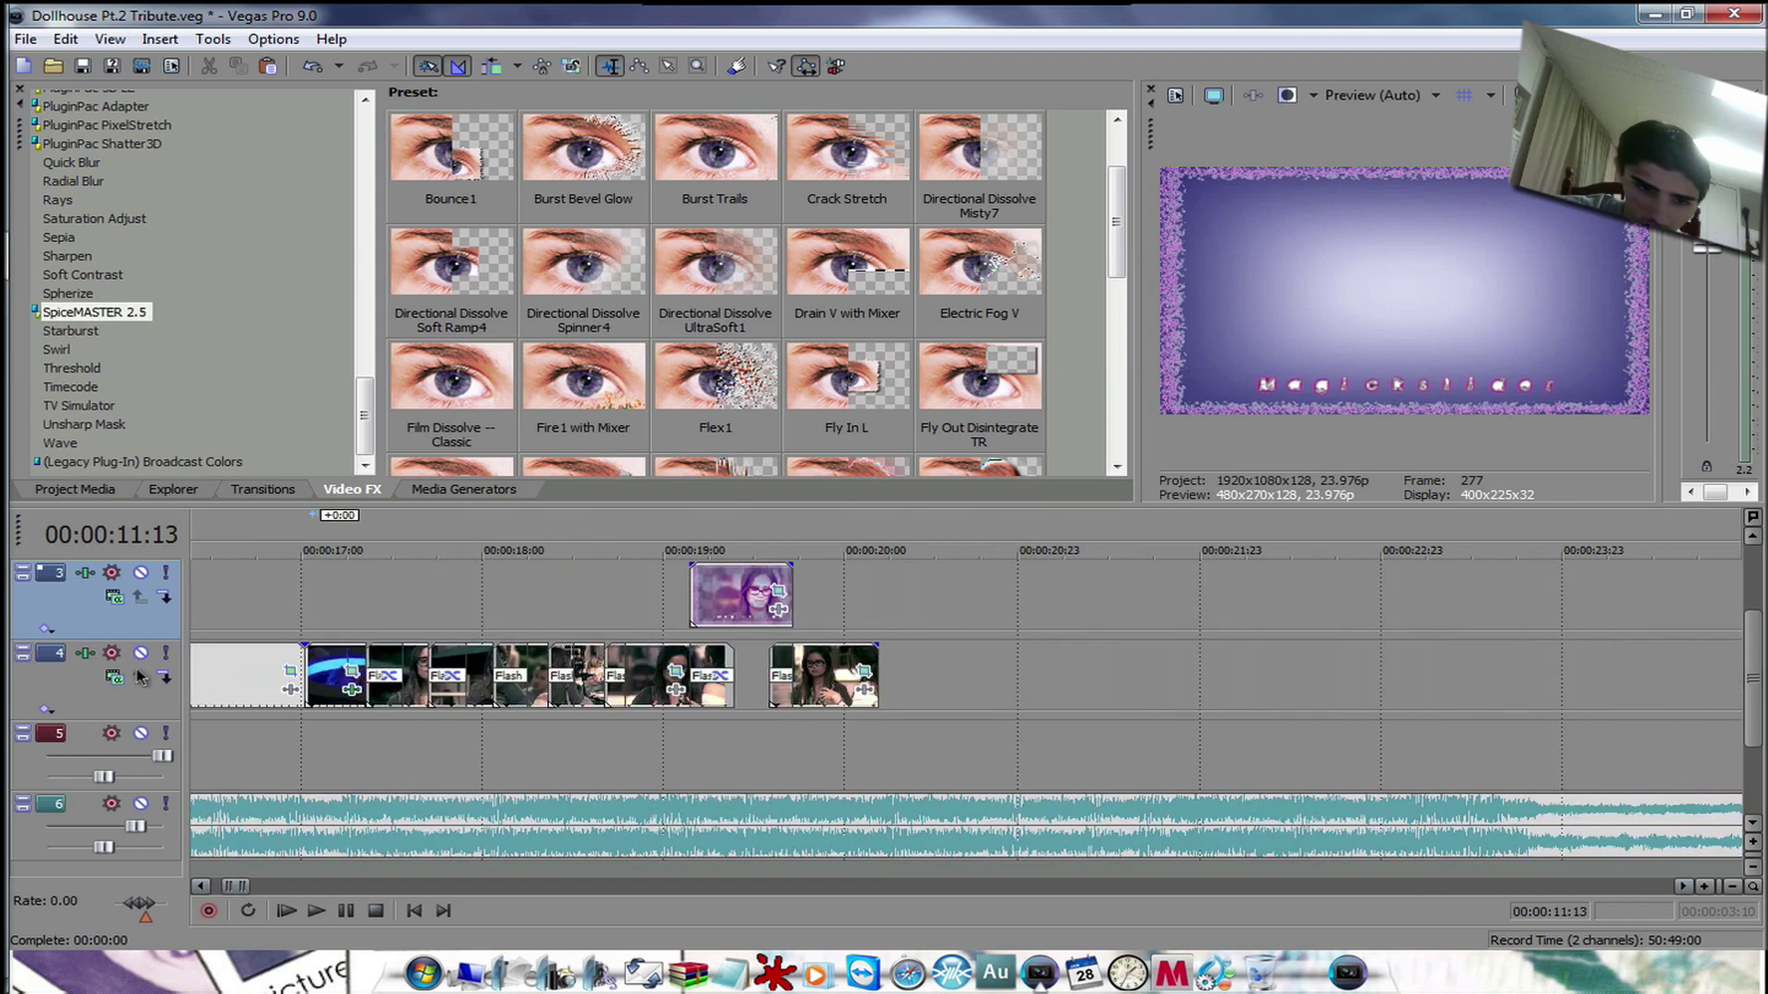
{"action": "left_click", "coordinate": [202, 886]}
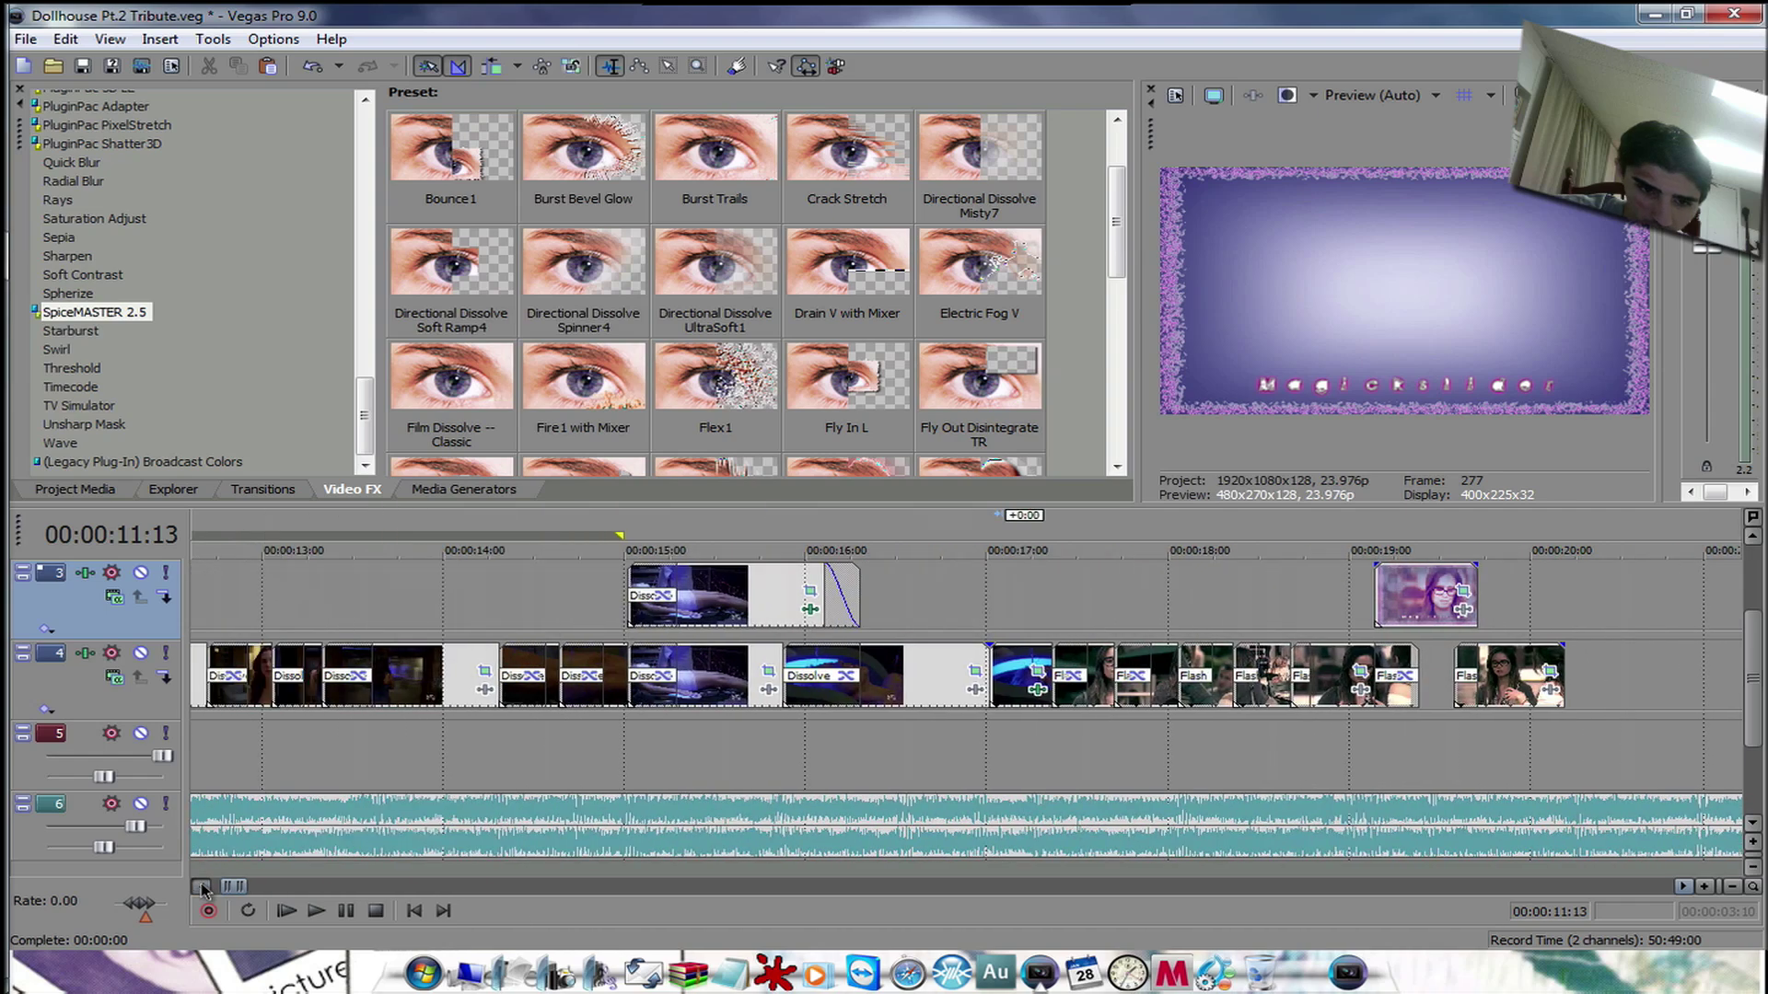
{"action": "left_click", "coordinate": [201, 887]}
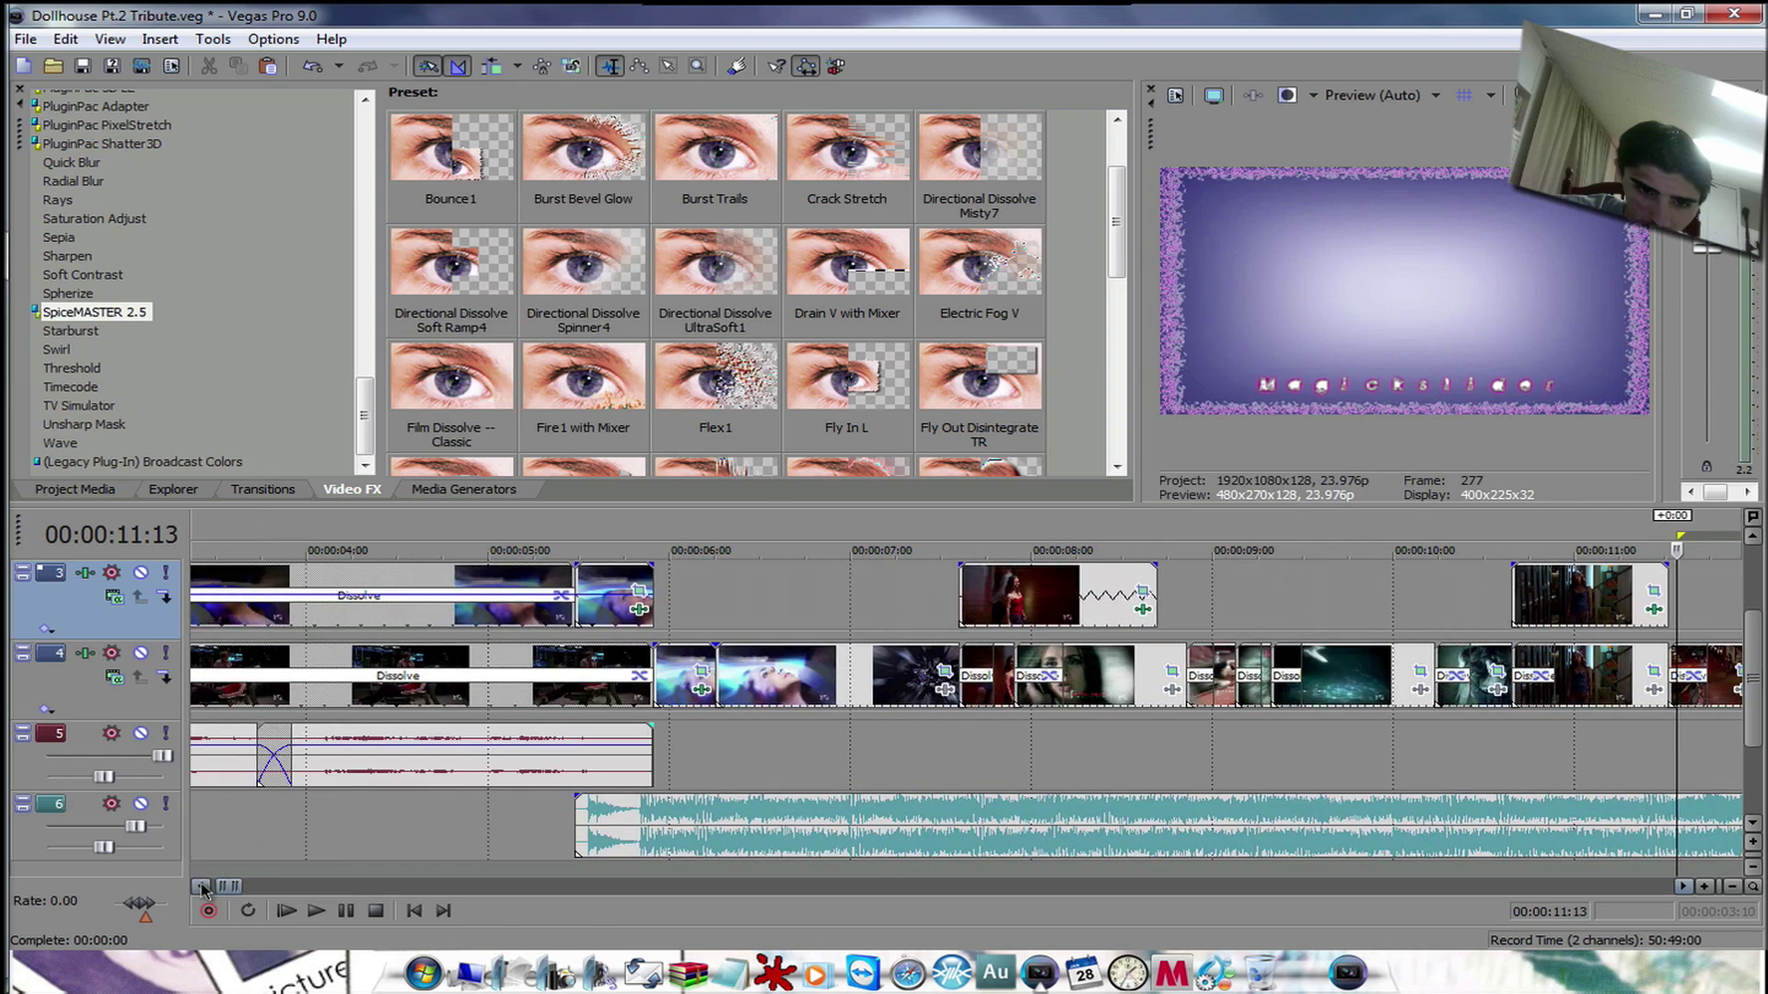
{"action": "left_click", "coordinate": [1684, 887]}
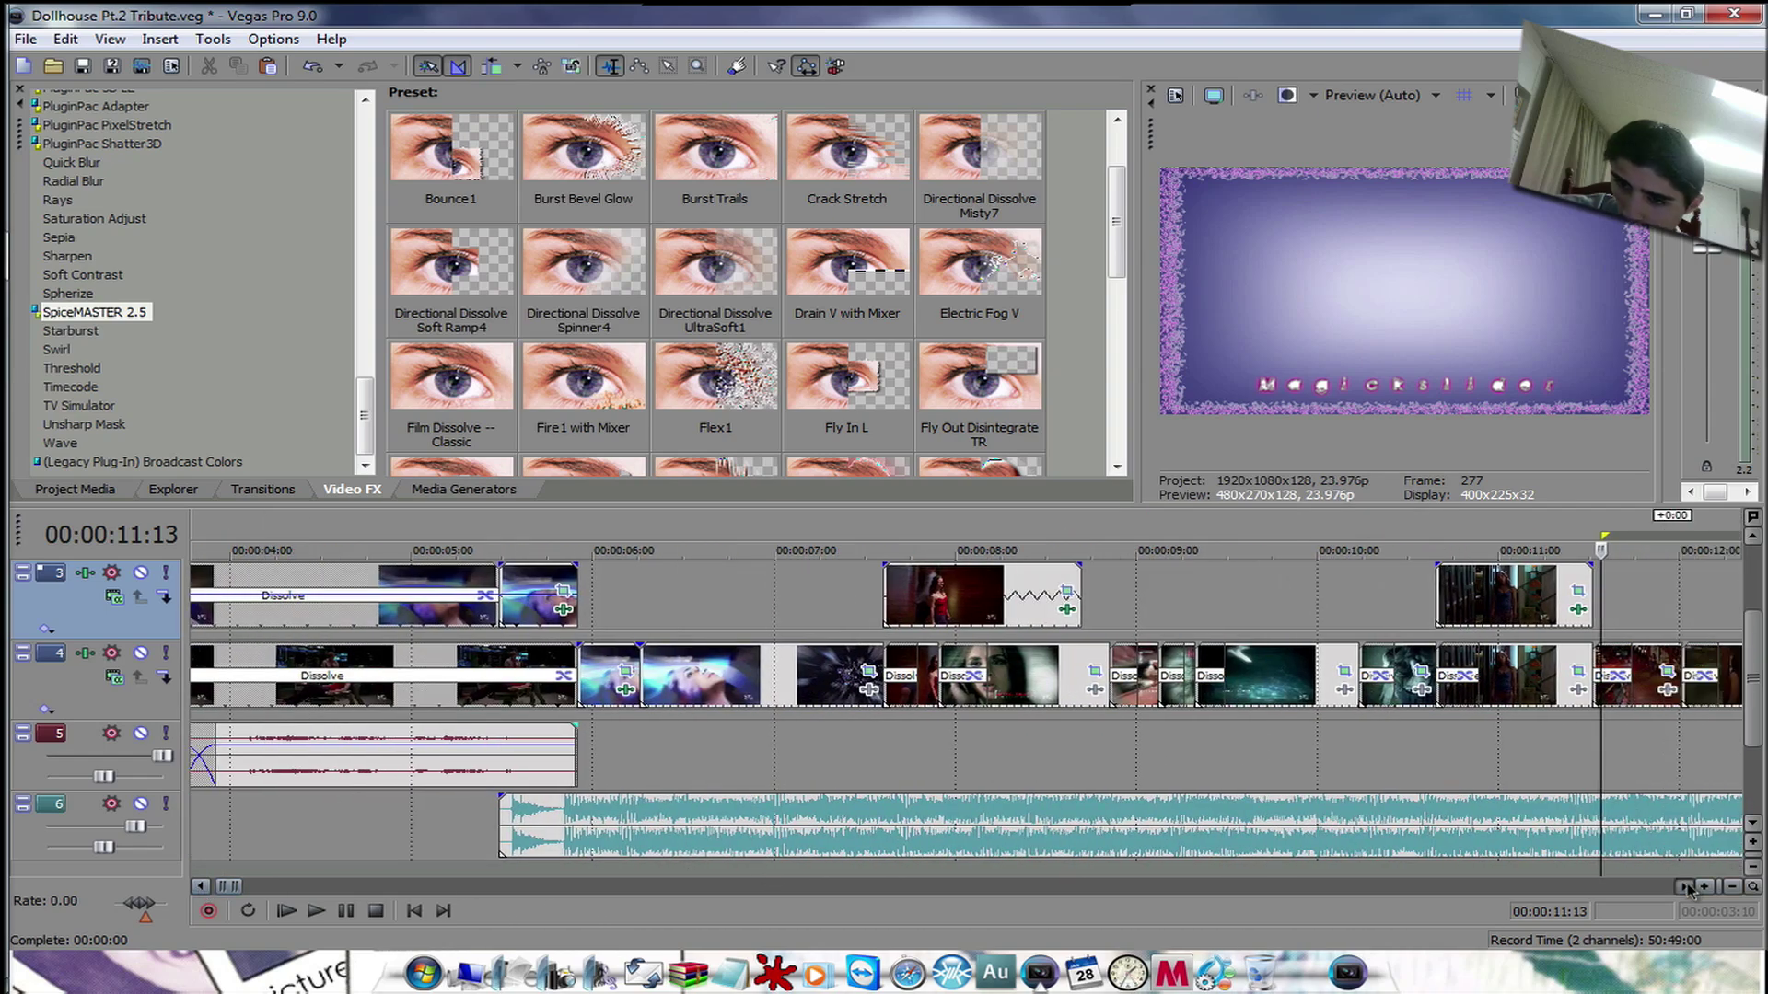
{"action": "left_click", "coordinate": [1684, 886]}
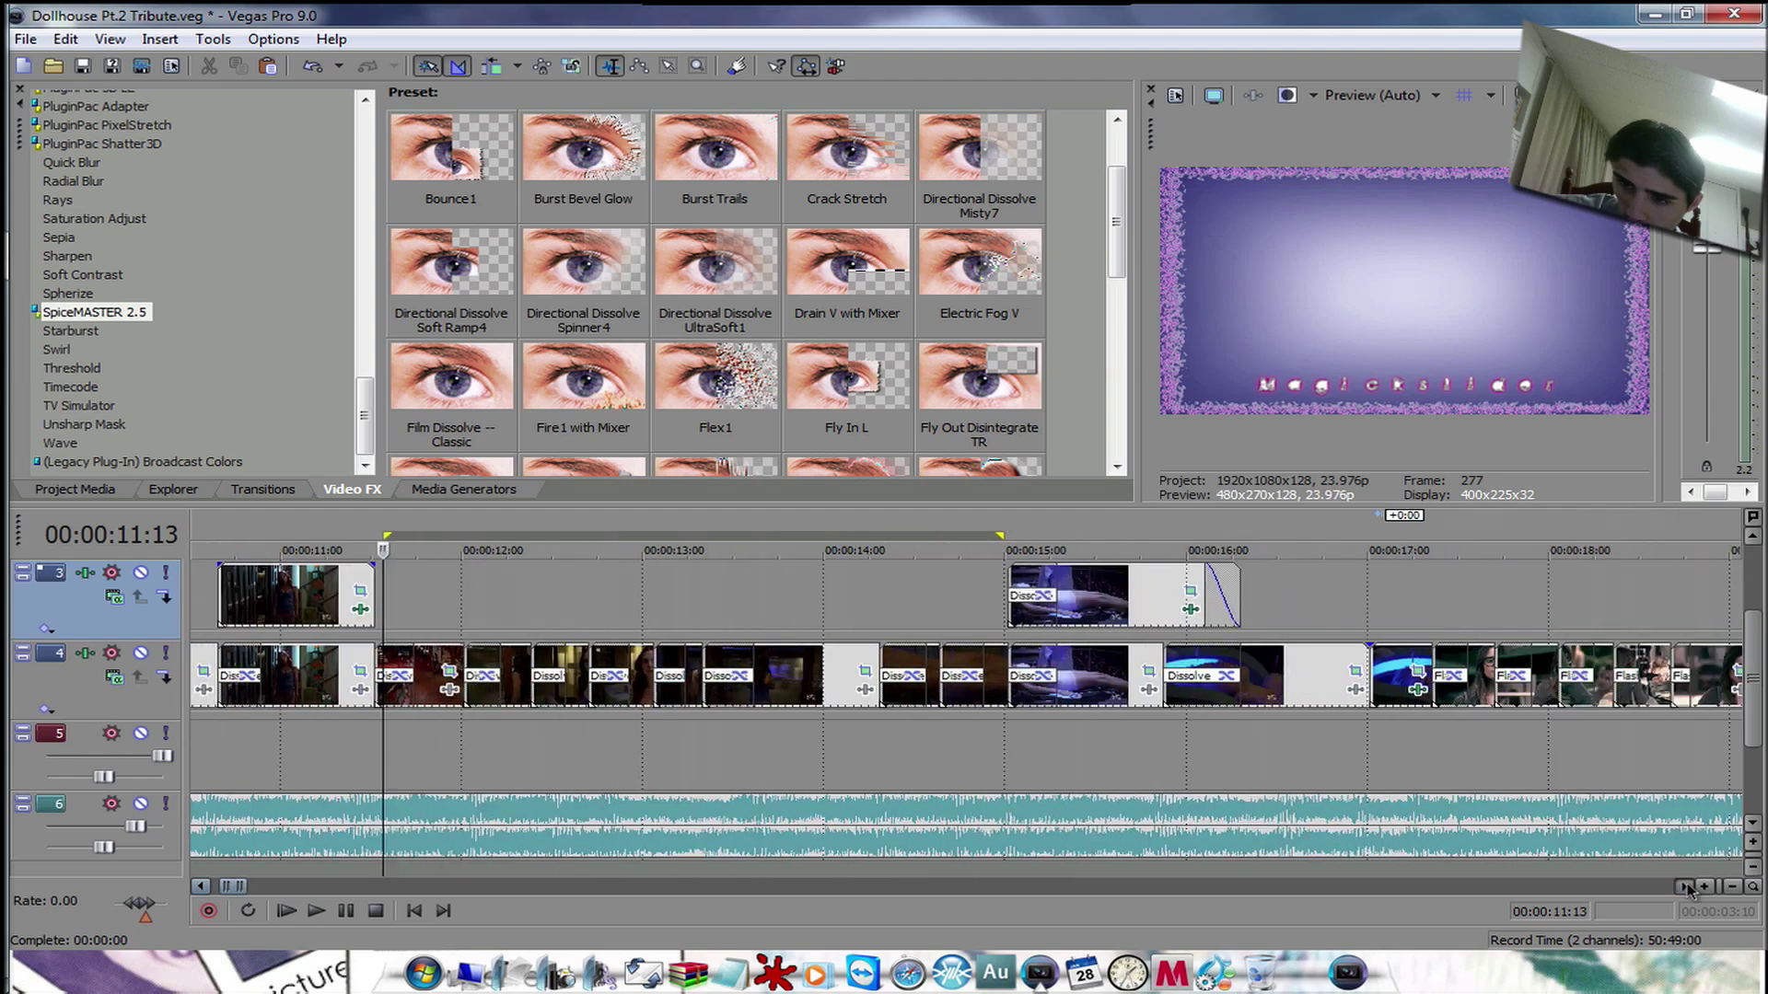
{"action": "left_click", "coordinate": [1684, 887]}
{"action": "scroll", "coordinate": [1691, 709], "scroll_direction": "up", "scroll_amount": 2}
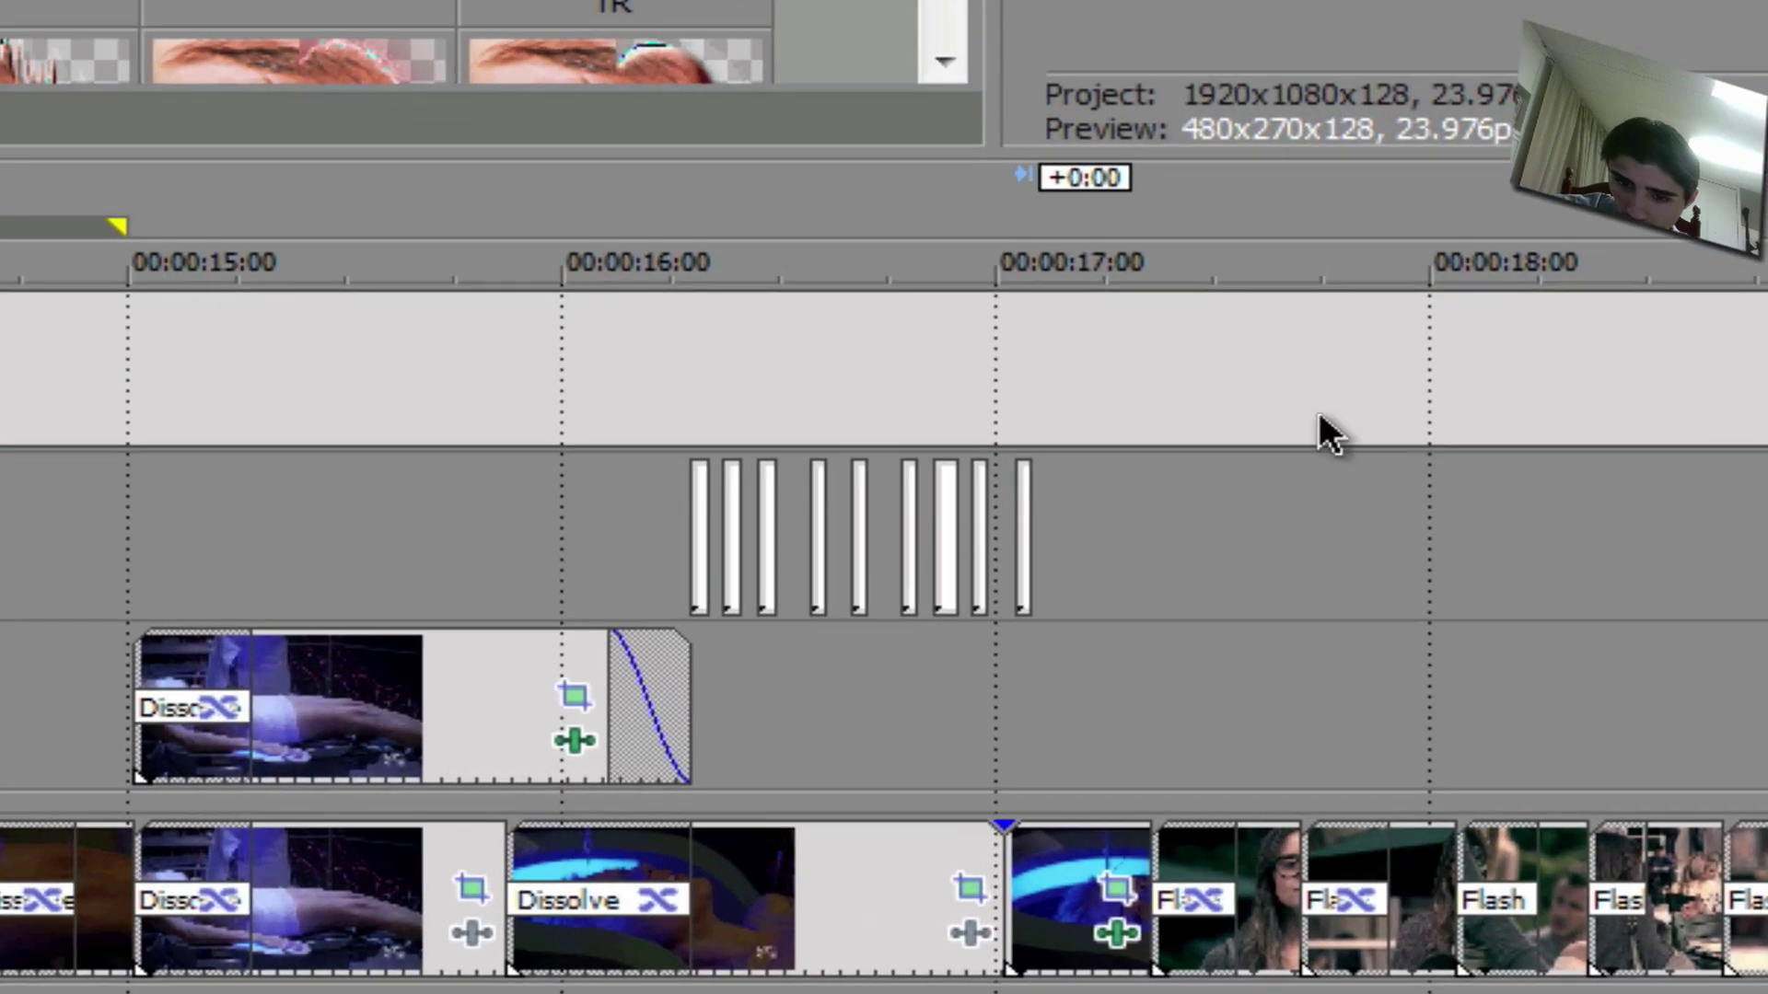
{"action": "left_click_drag", "start_coordinate": [599, 541], "coordinate": [1385, 544]}
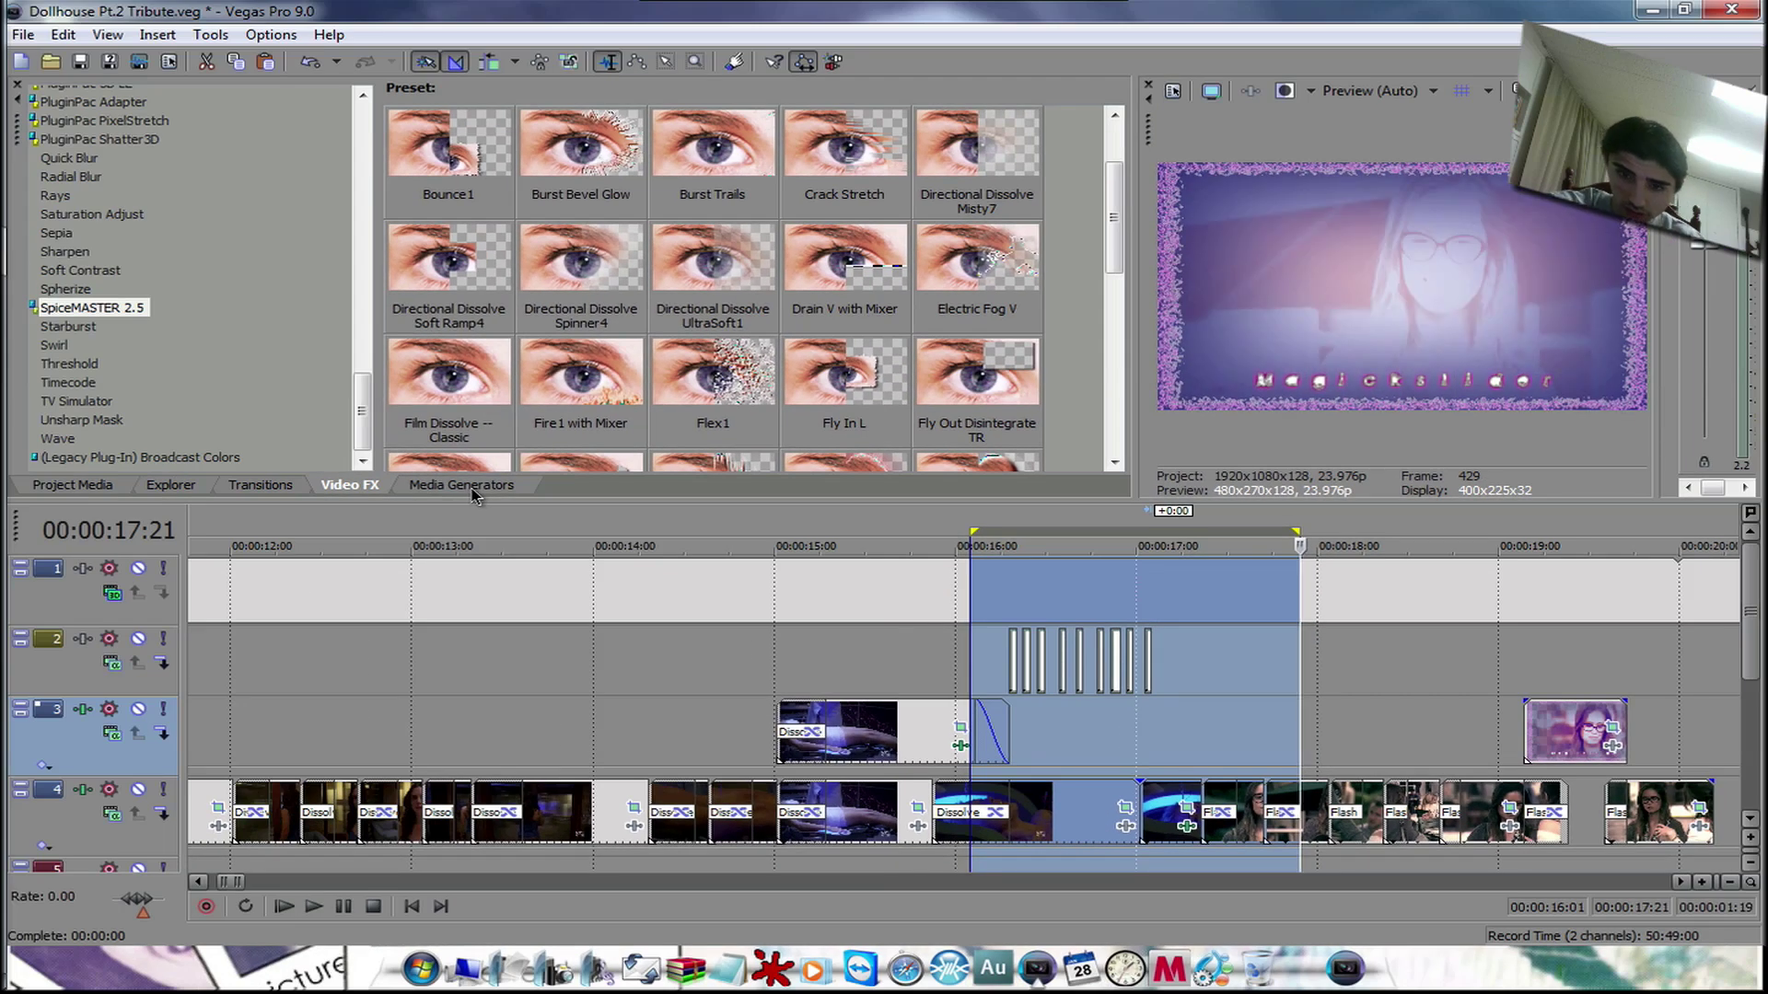
- Show the Solid Color generators and step frame by frame to 00:00:16:19
{"action": "left_click", "coordinate": [445, 488]}
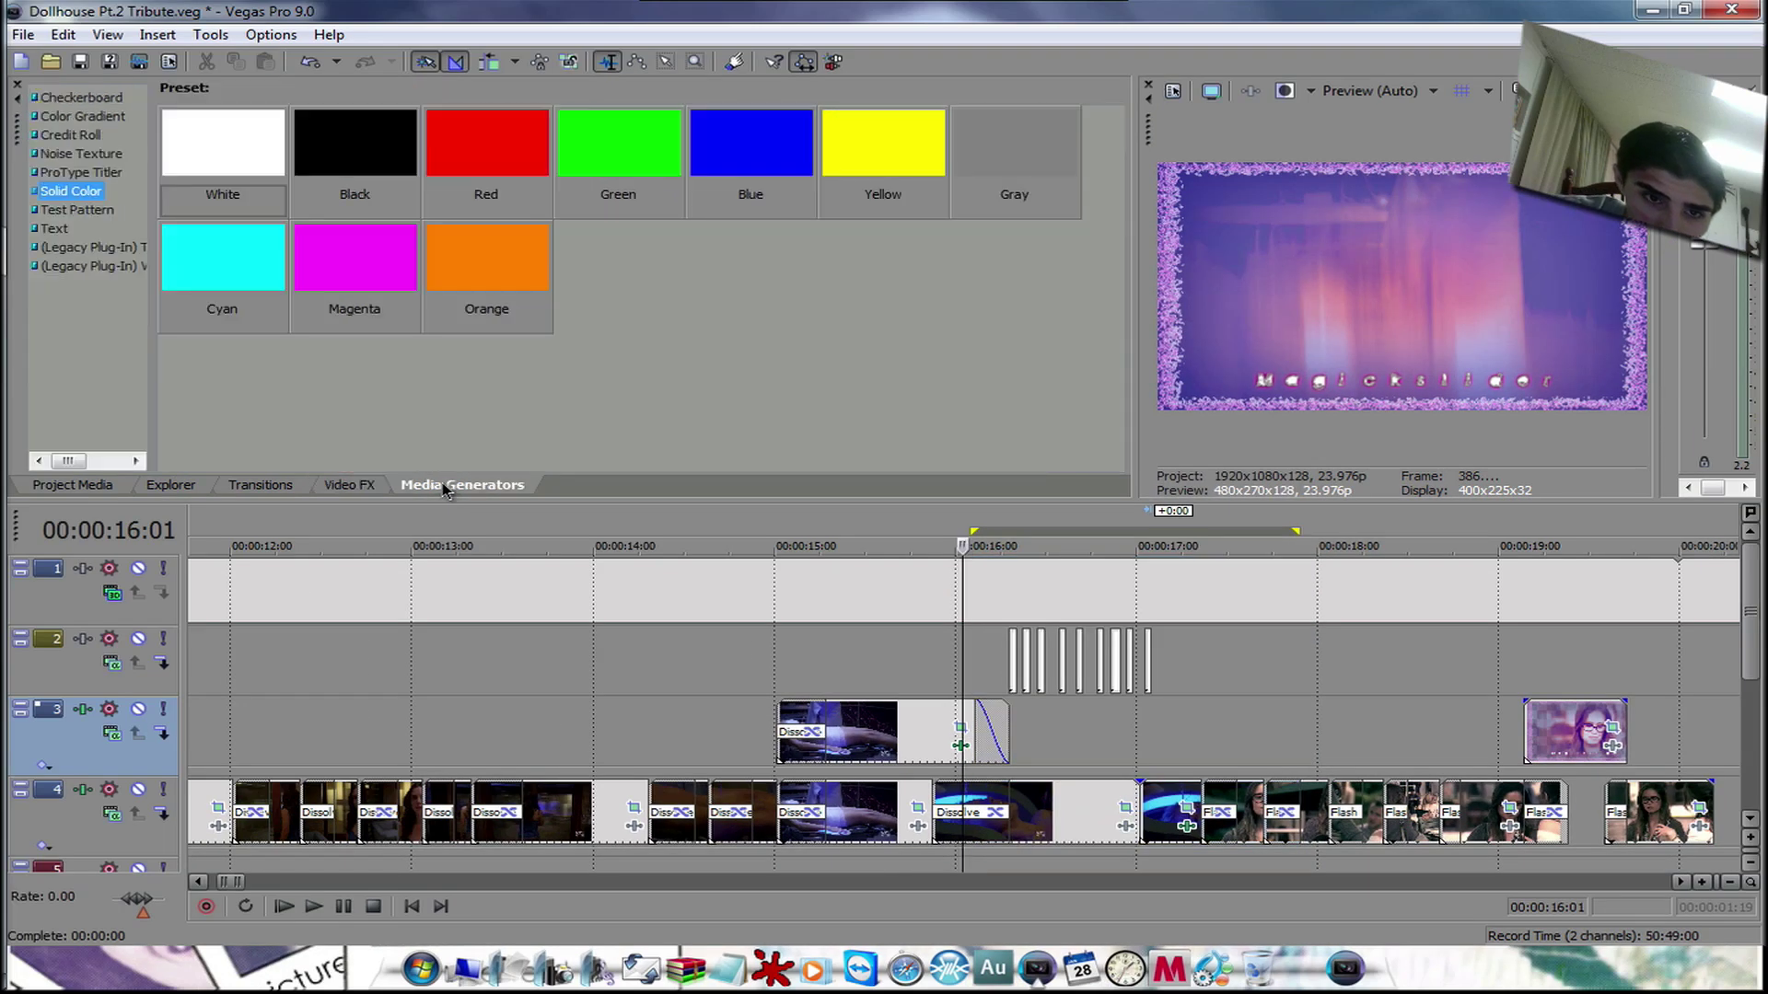
{"action": "key", "text": "Right"}
{"action": "key", "text": "Right"}
{"action": "key", "text": "Right"}
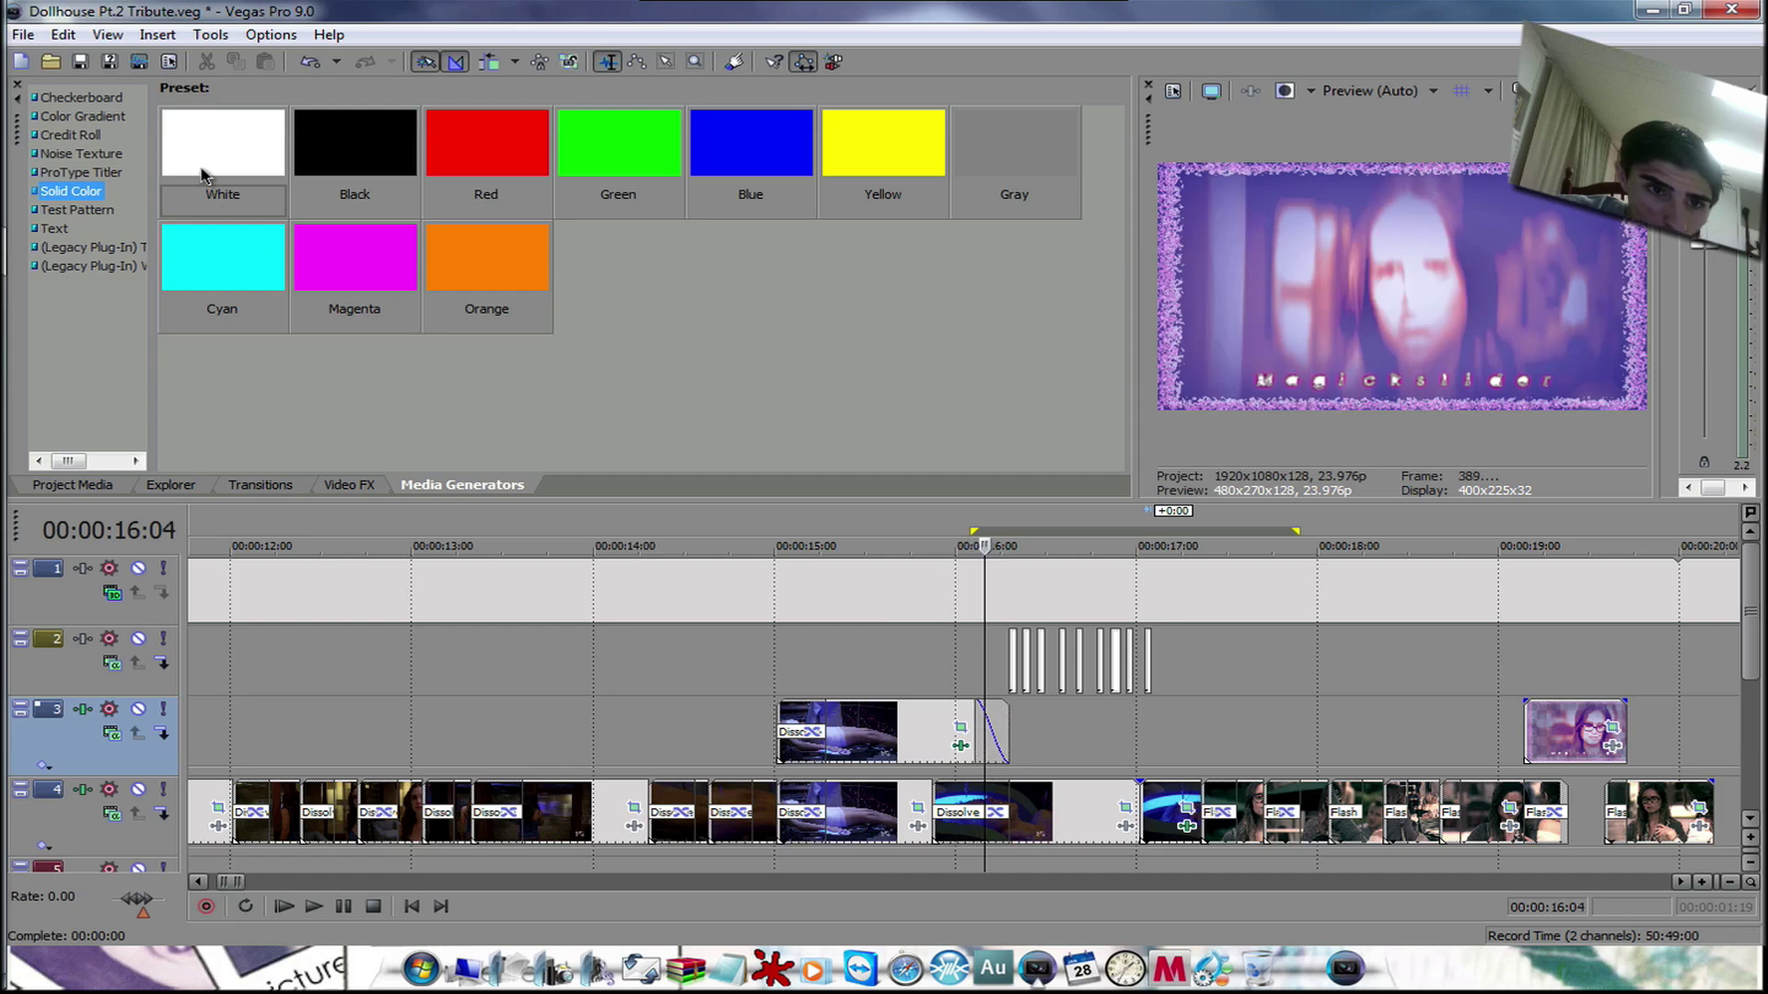
{"action": "key", "text": "Right"}
{"action": "key", "text": "Right"}
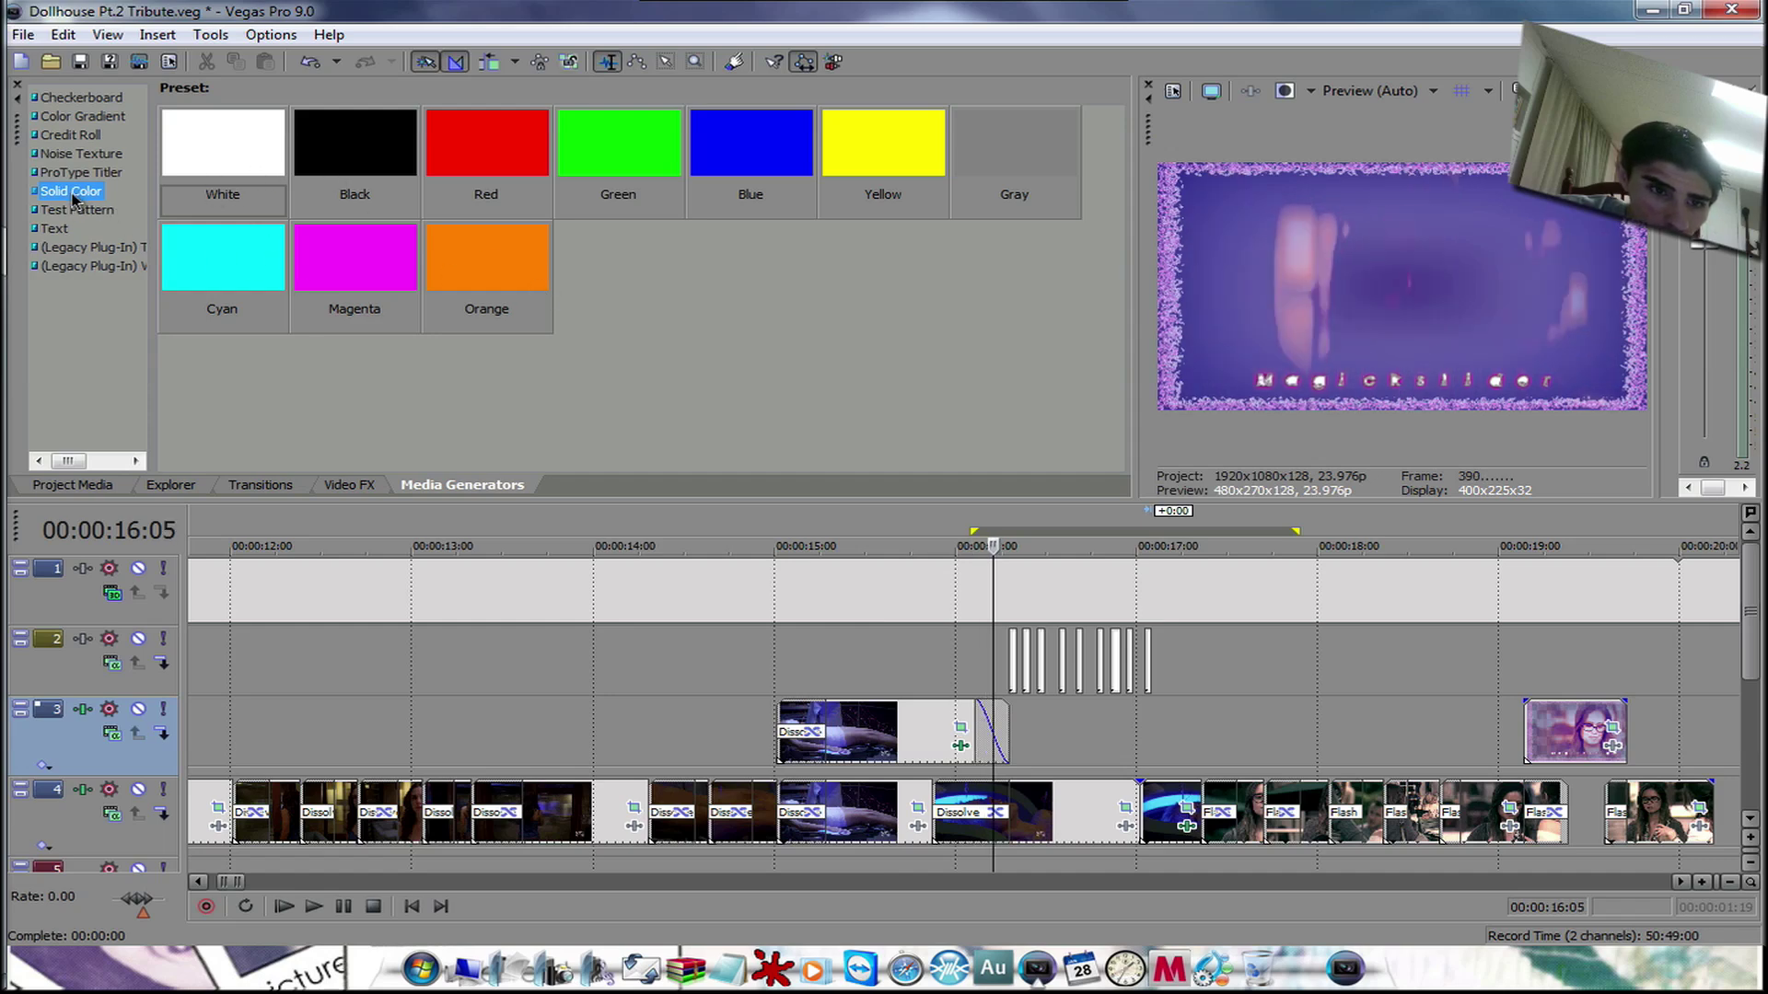
{"action": "key", "text": "Right"}
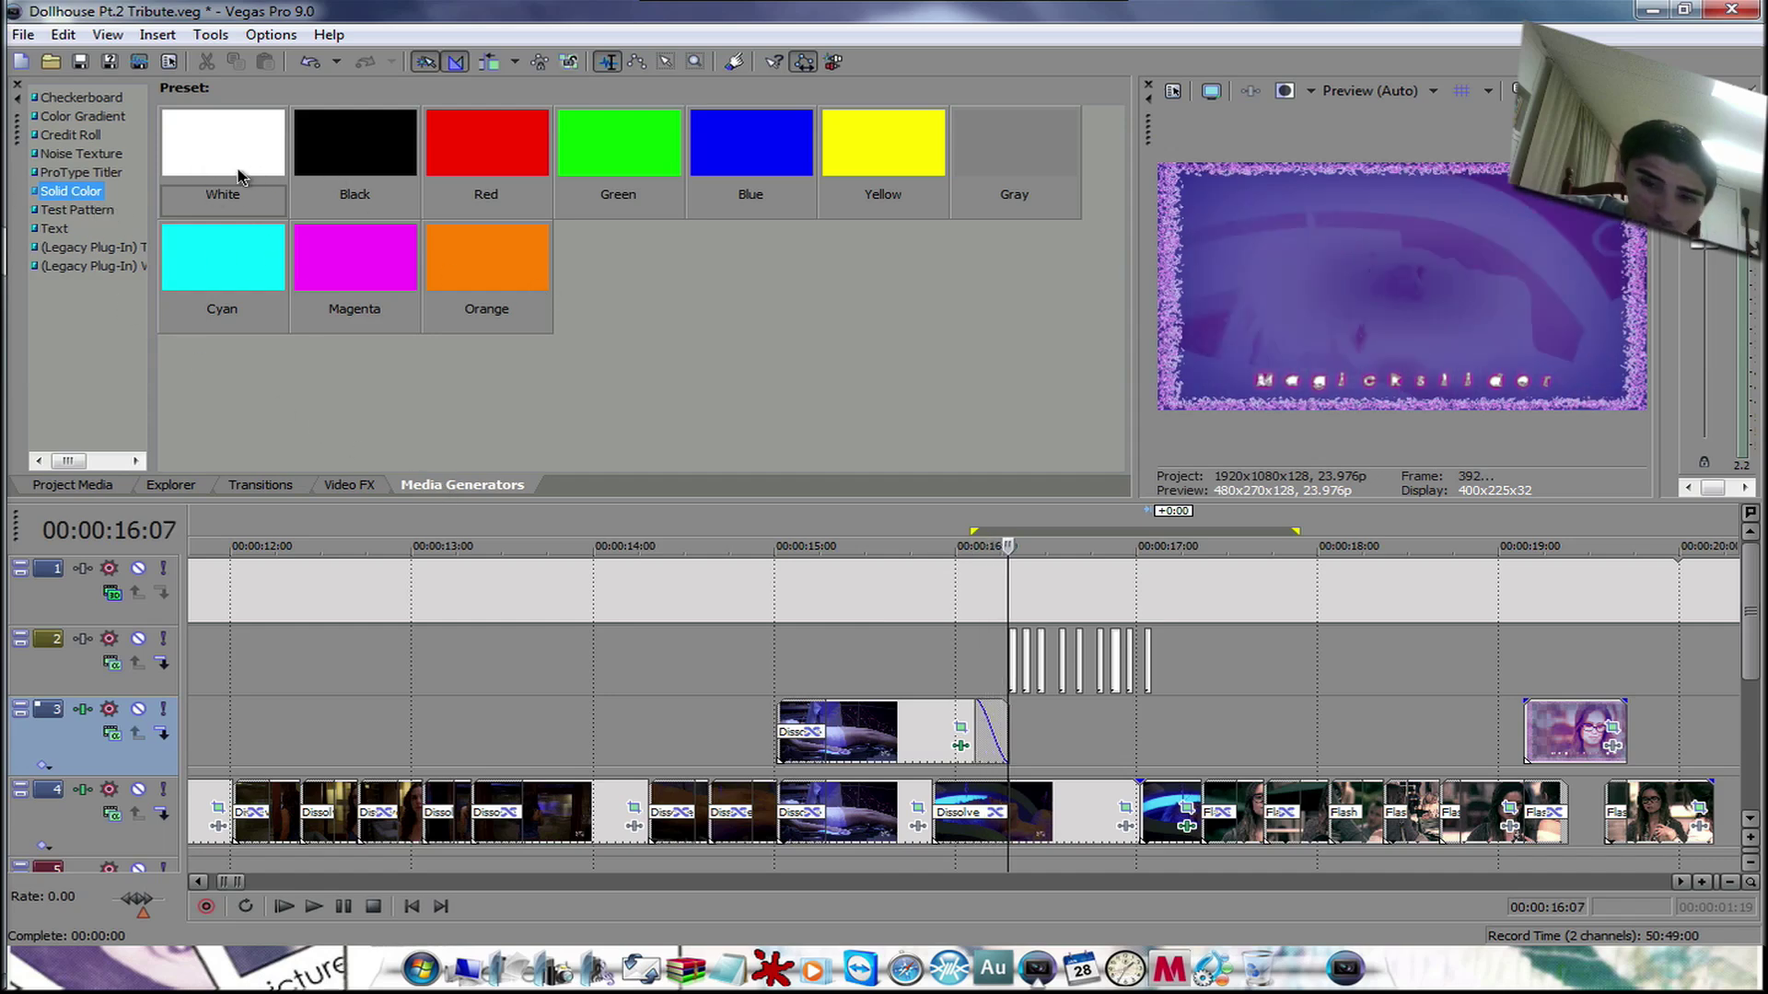
{"action": "key", "text": "Right"}
{"action": "key", "text": "Right"}
{"action": "key", "text": "Right"}
{"action": "key", "text": "Right"}
{"action": "key", "text": "Right"}
{"action": "key", "text": "Right"}
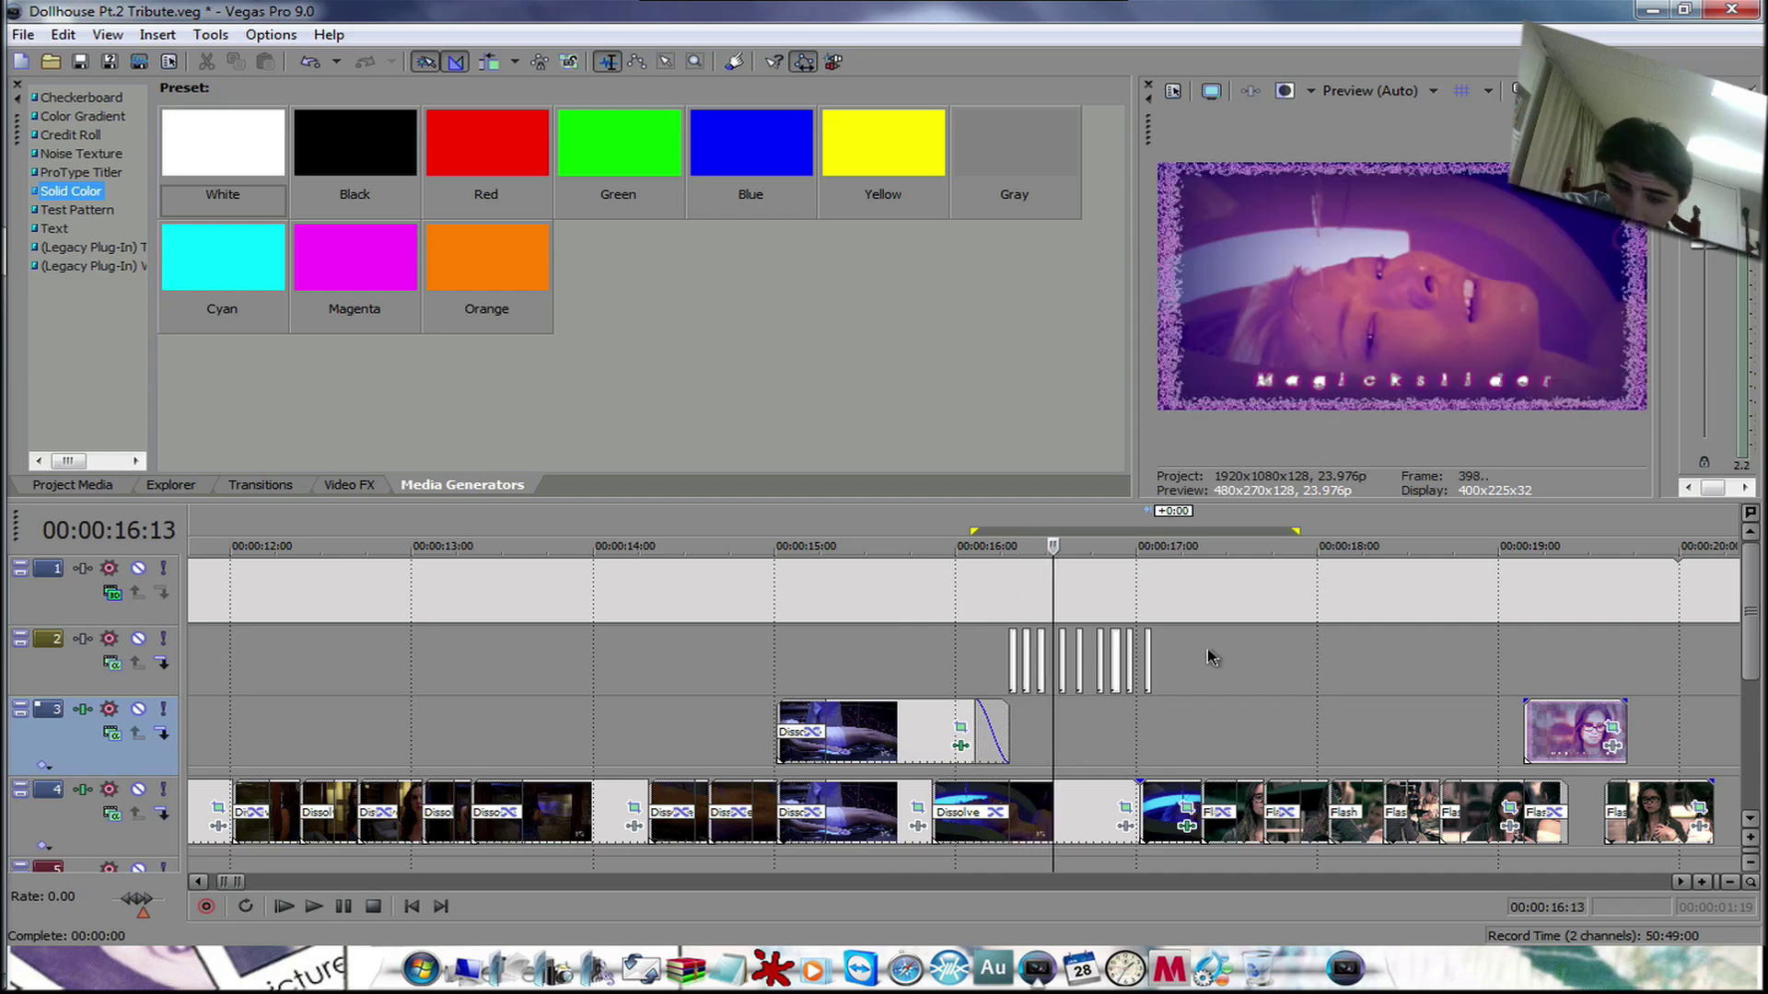
{"action": "key", "text": "Right"}
{"action": "key", "text": "Right"}
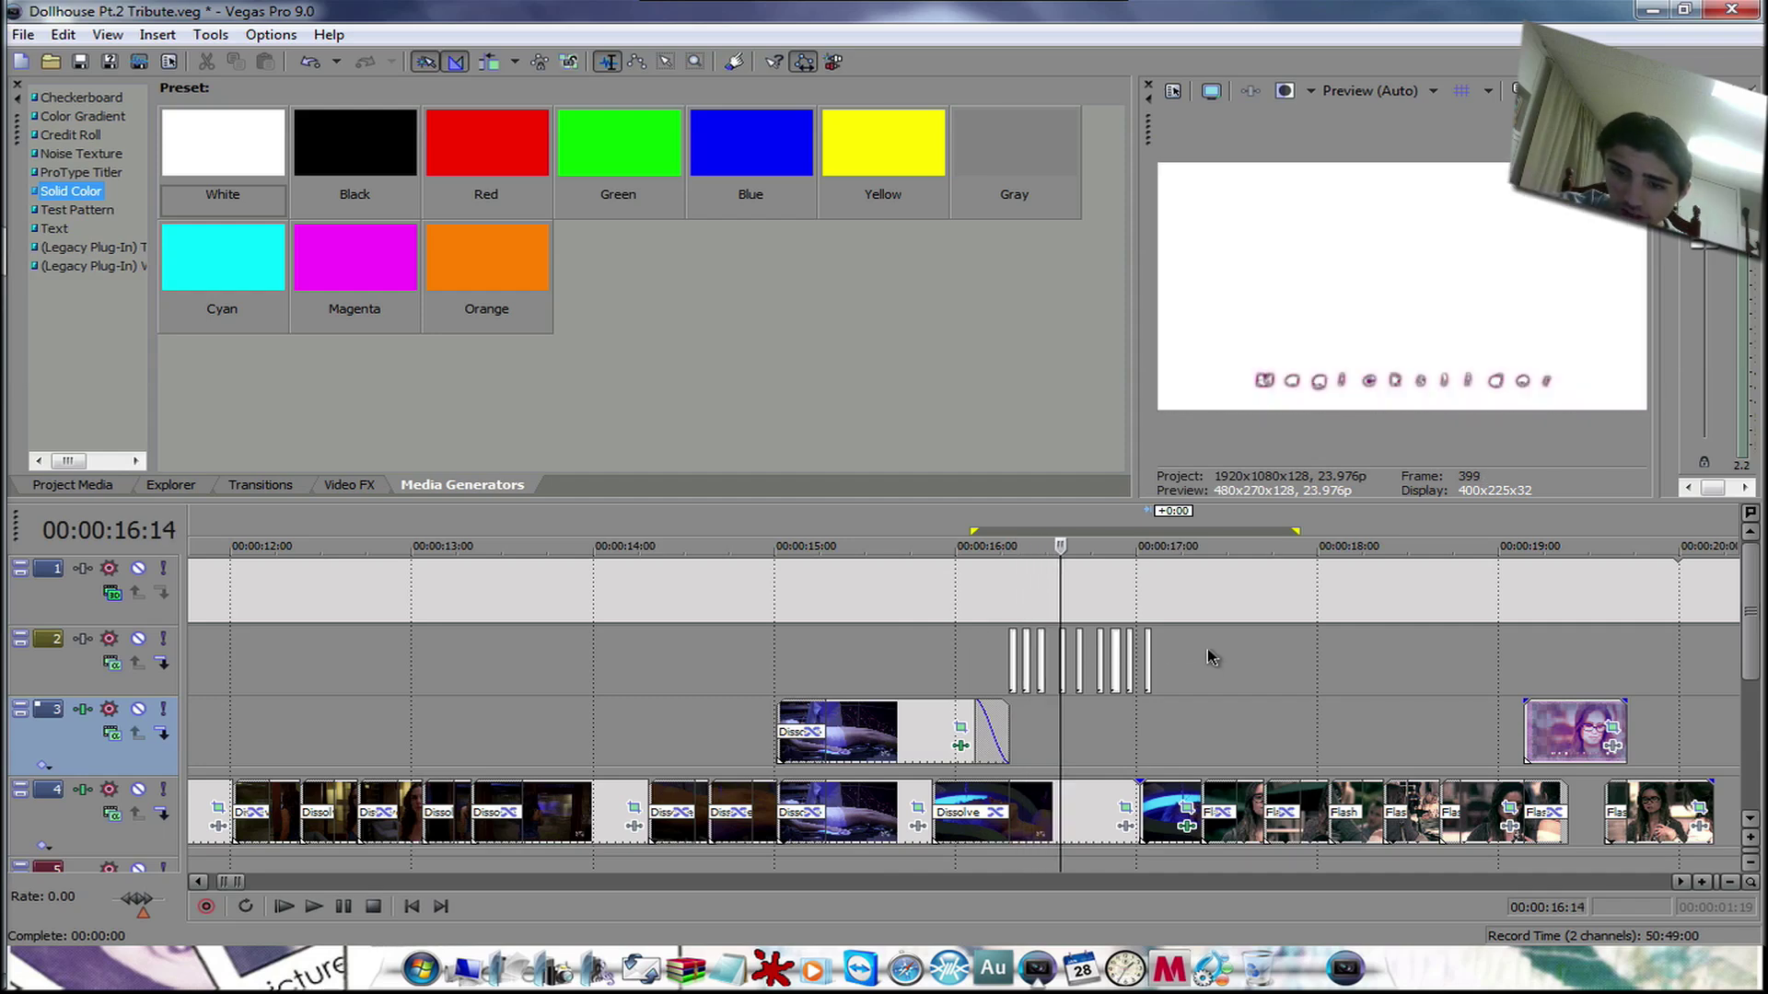
{"action": "key", "text": "Right"}
{"action": "key", "text": "Right"}
{"action": "key", "text": "Right"}
{"action": "key", "text": "Right"}
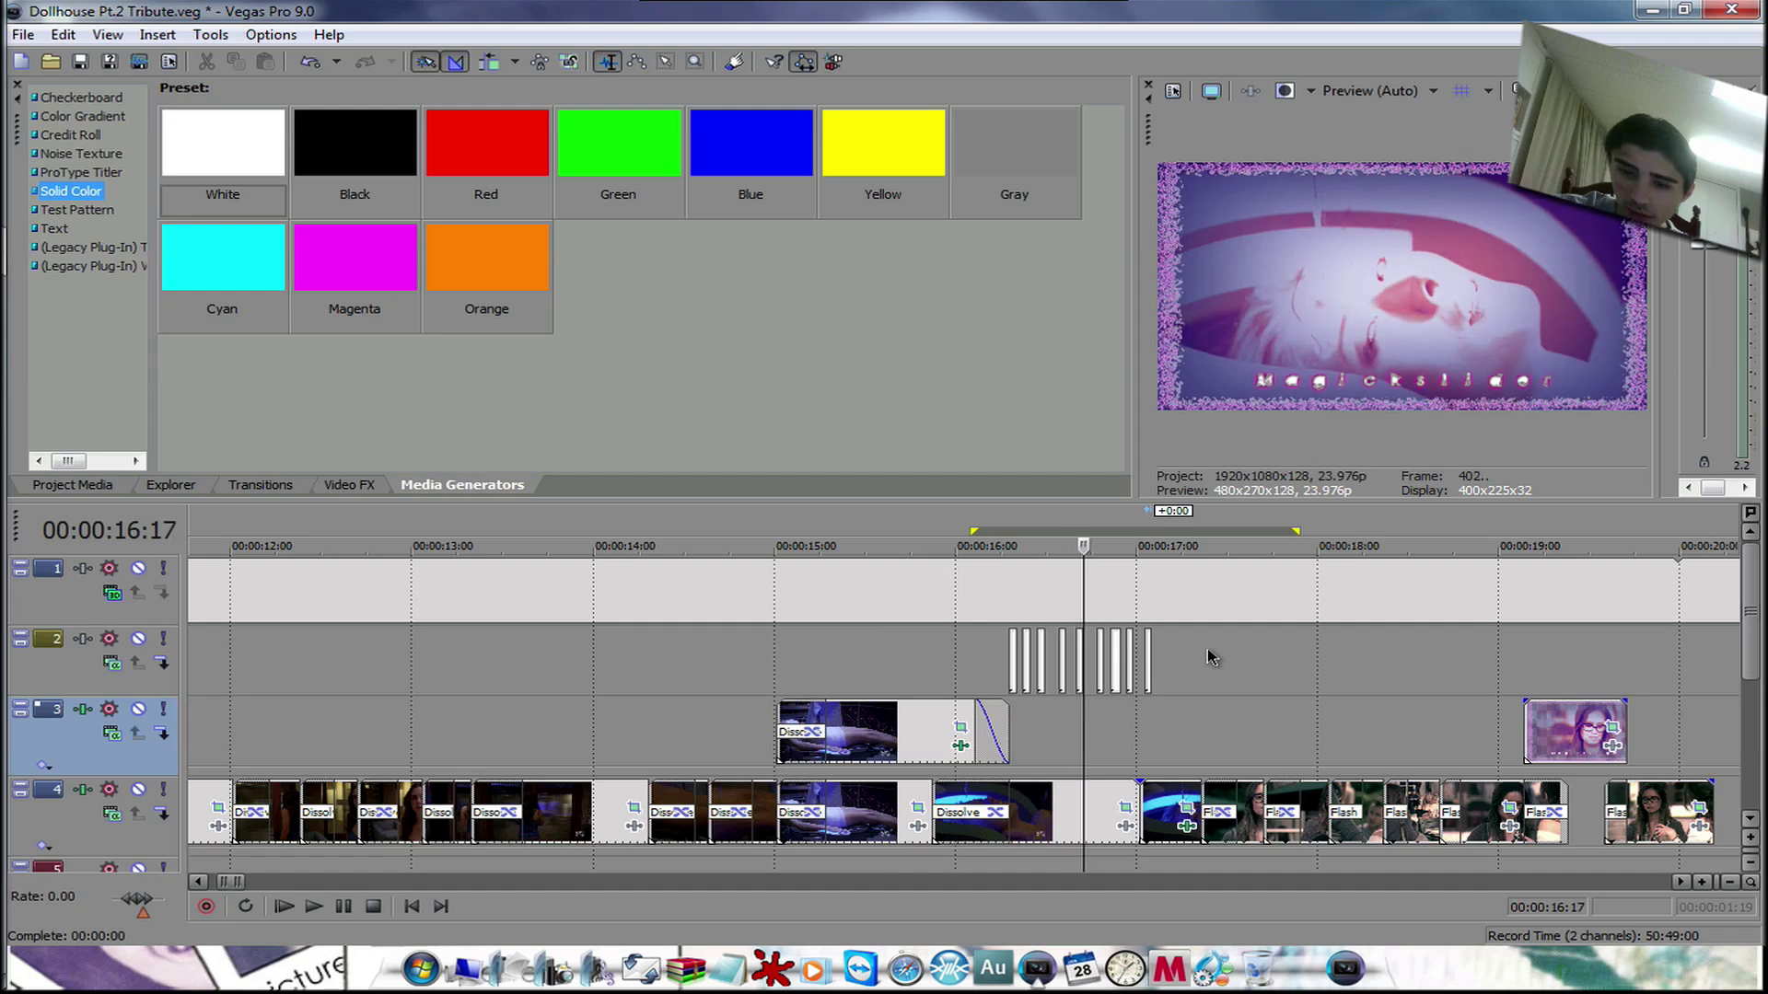
- Step through the flash frames to about 17:19, then select the 16:01–17:21 range
{"action": "key", "text": "Right"}
{"action": "key", "text": "Right"}
{"action": "key", "text": "Right"}
{"action": "key", "text": "Right"}
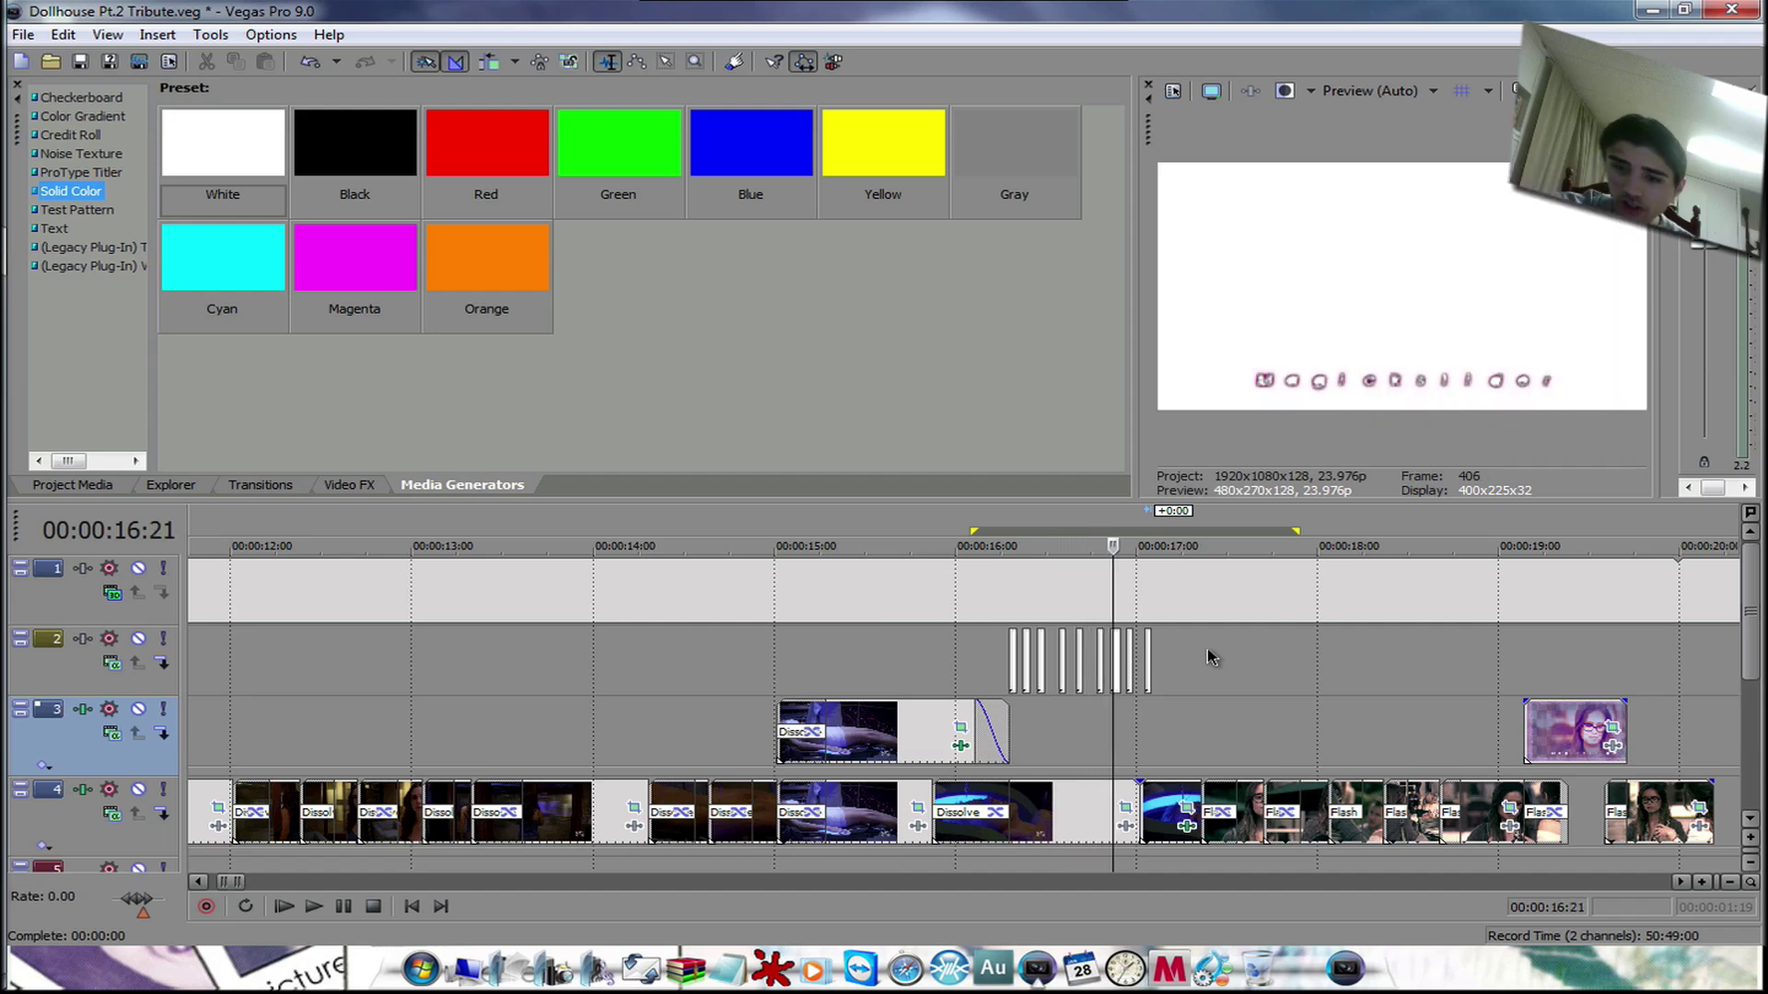
{"action": "key", "text": "Right"}
{"action": "key", "text": "Right"}
{"action": "key", "text": "Right"}
{"action": "key", "text": "Right"}
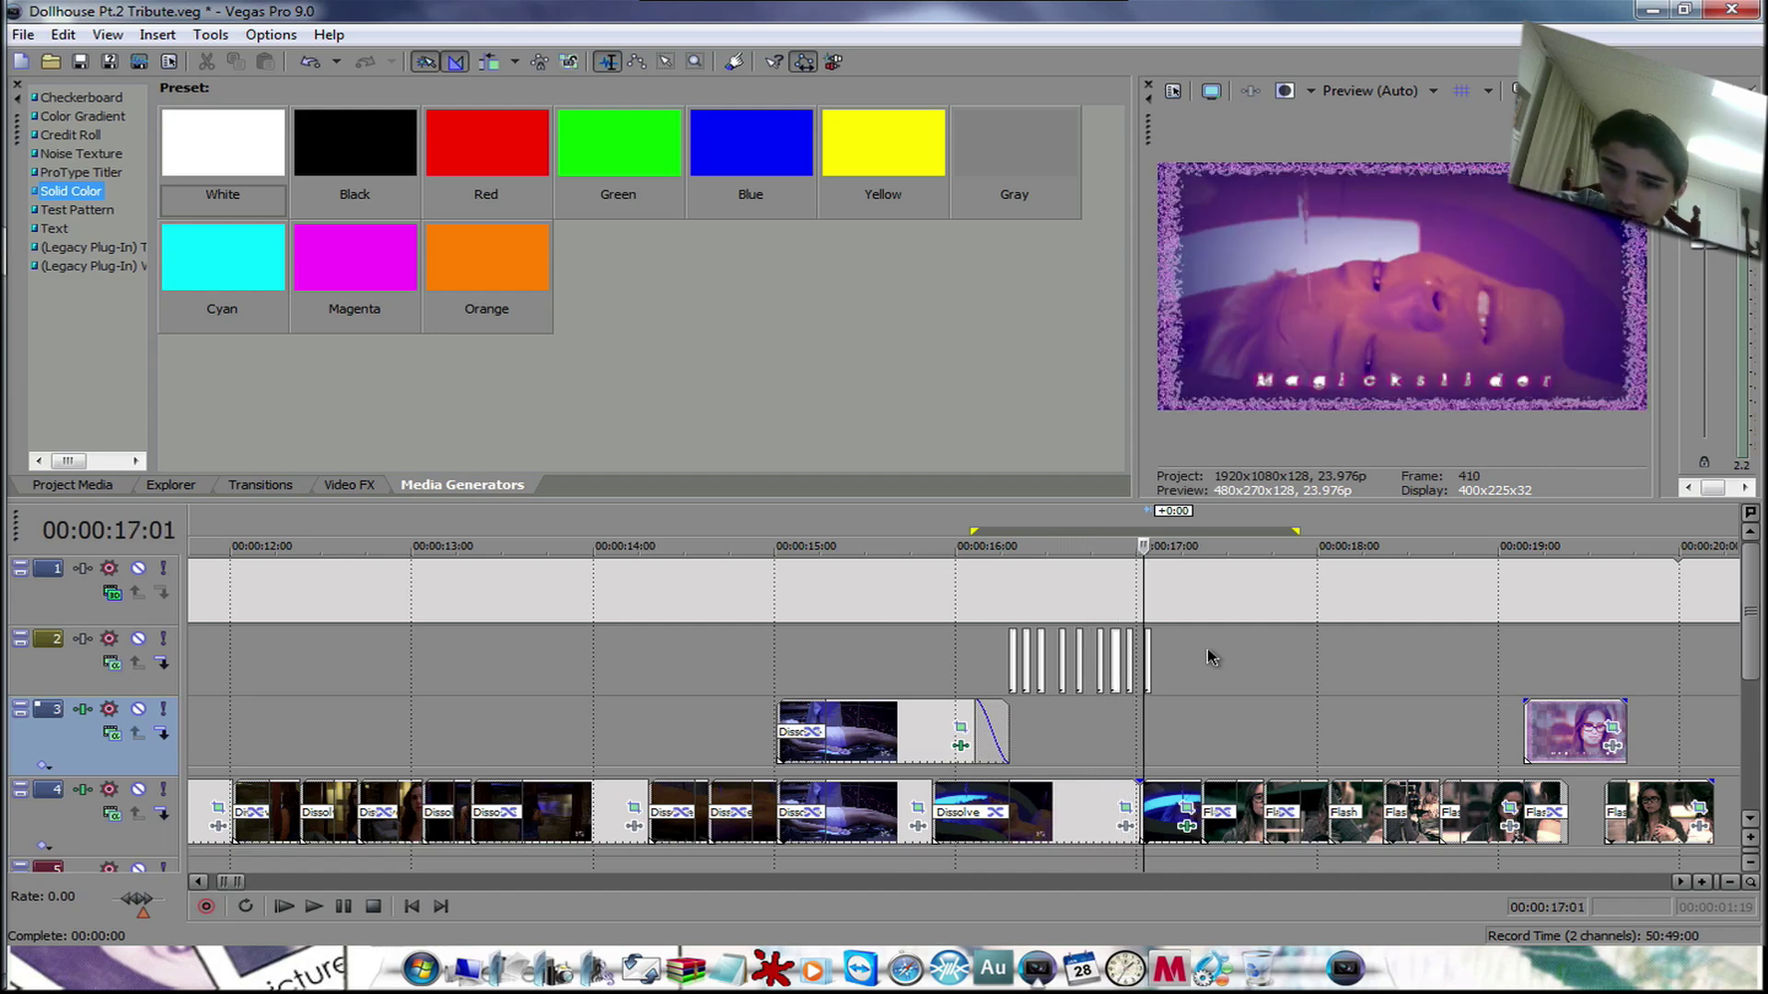
{"action": "key", "text": "Right"}
{"action": "key", "text": "Right"}
{"action": "key", "text": "Right"}
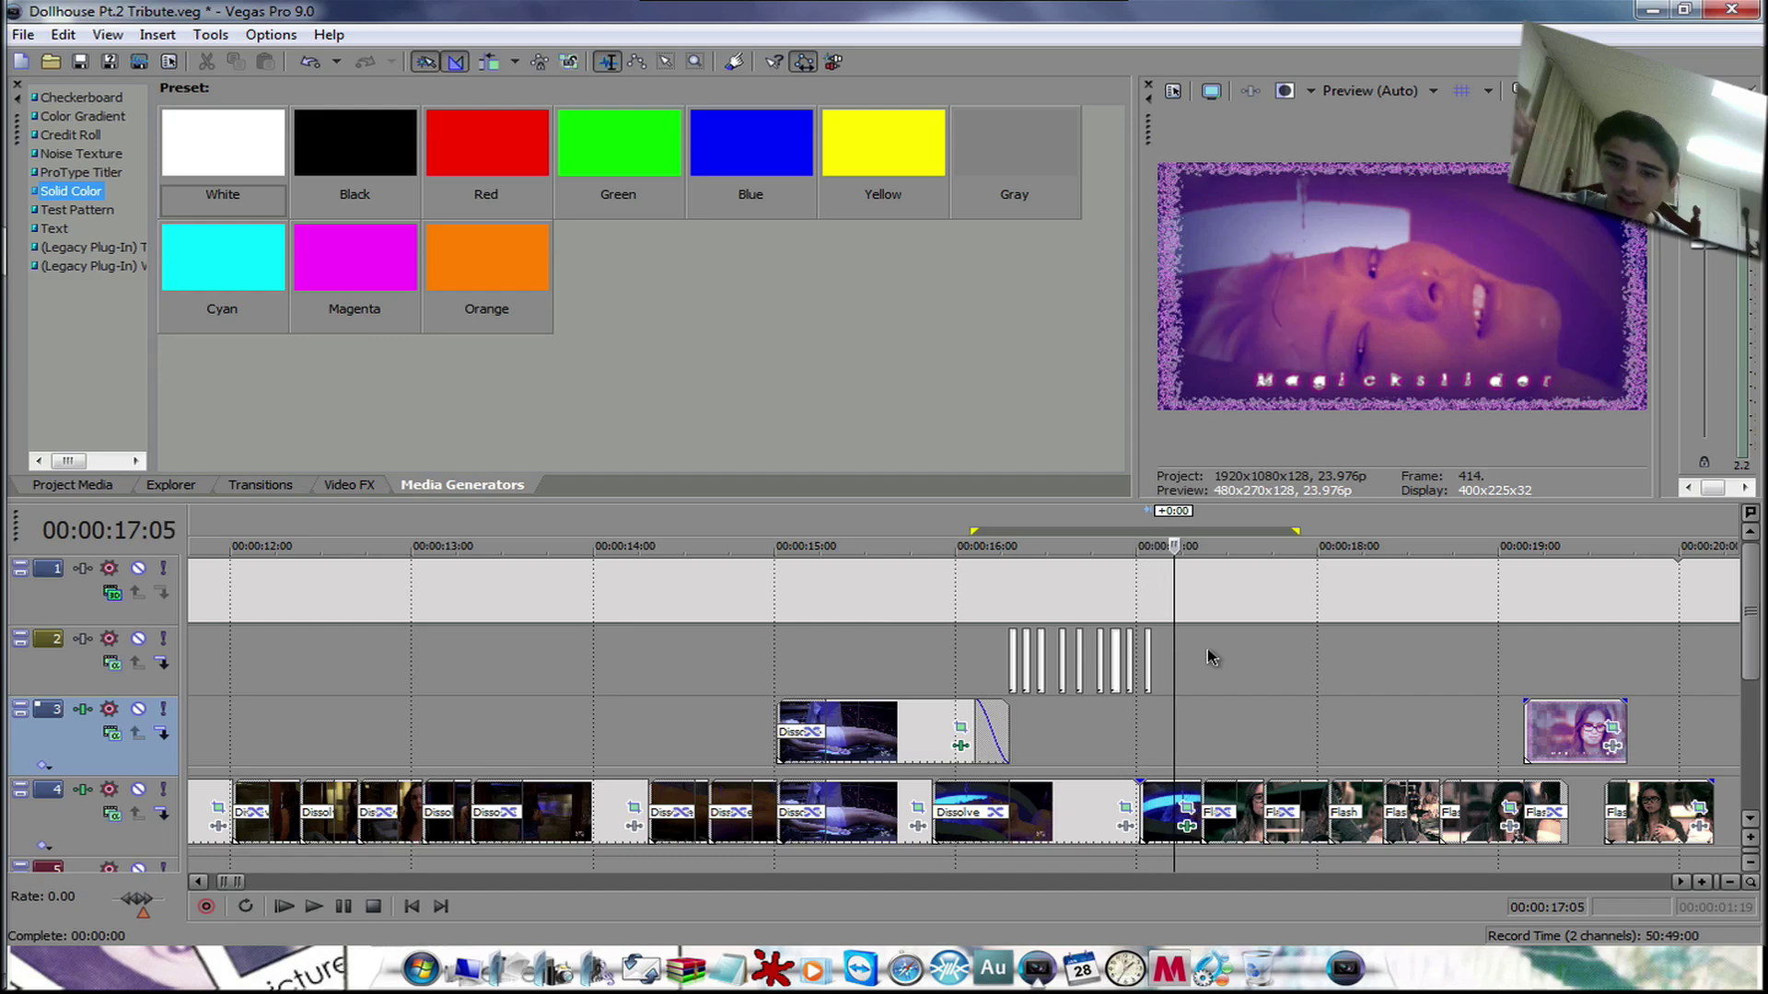
{"action": "key", "text": "Right"}
{"action": "key", "text": "Right"}
{"action": "key", "text": "Right"}
{"action": "key", "text": "Right"}
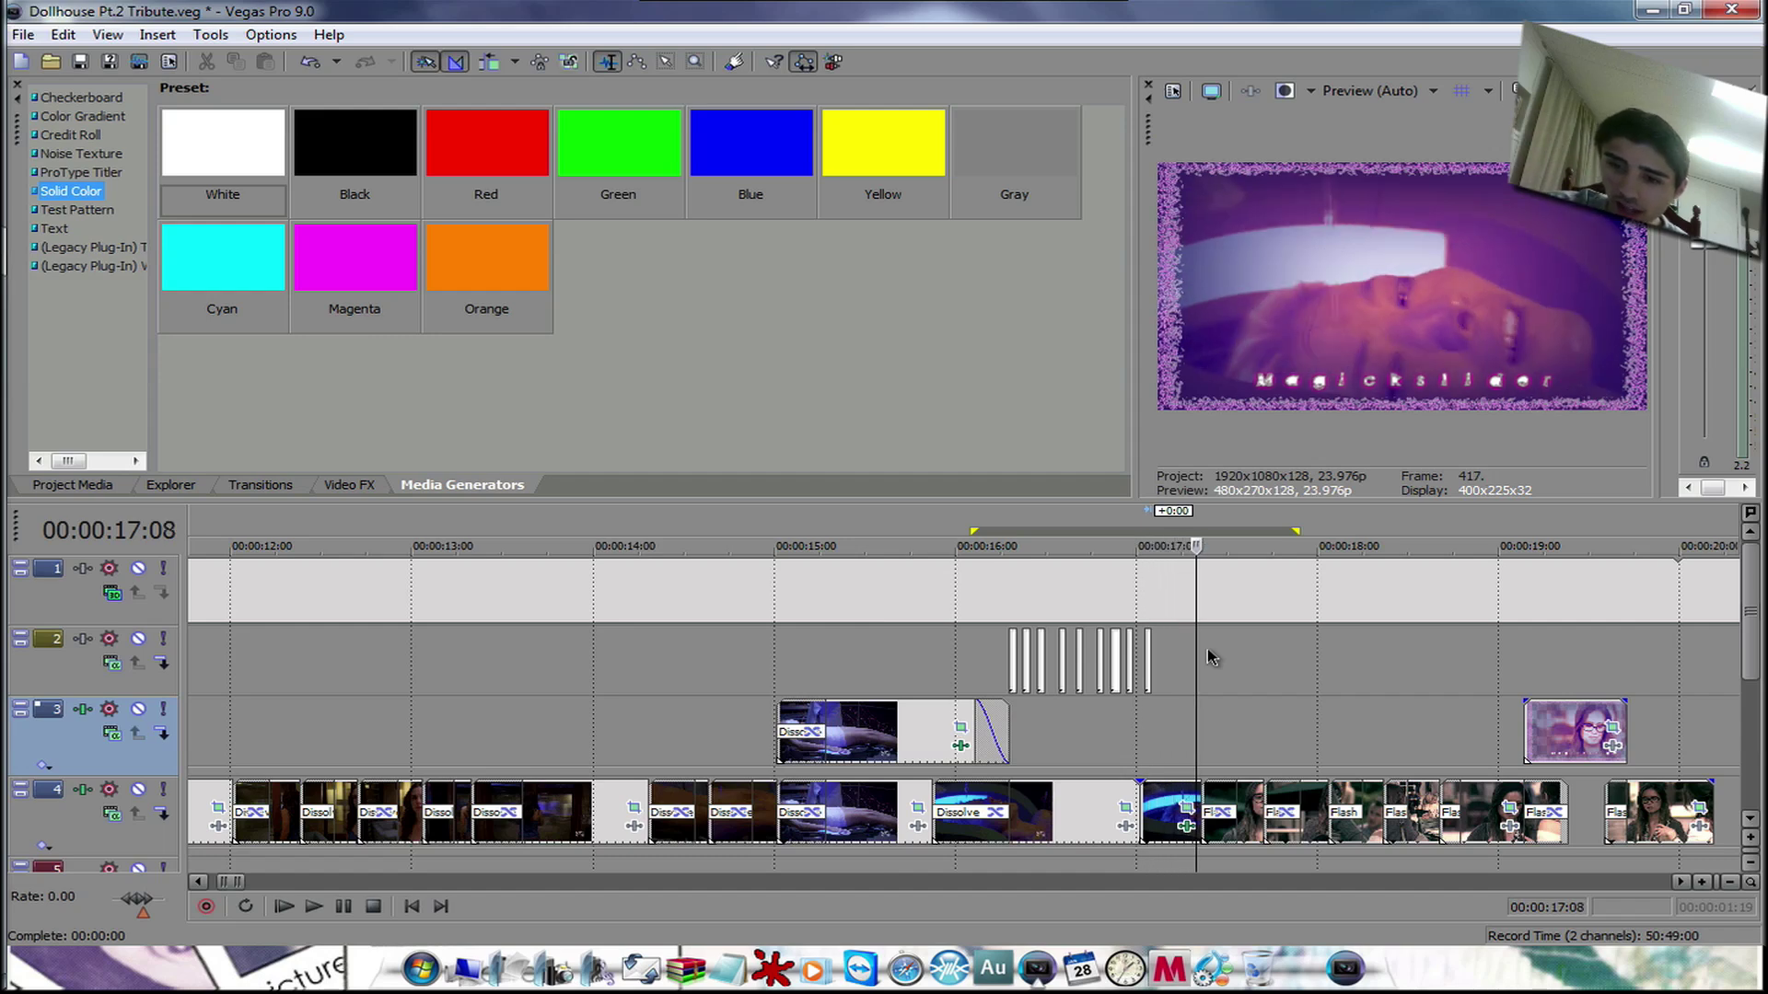
{"action": "key", "text": "Right"}
{"action": "key", "text": "Right"}
{"action": "key", "text": "Right"}
{"action": "key", "text": "Right"}
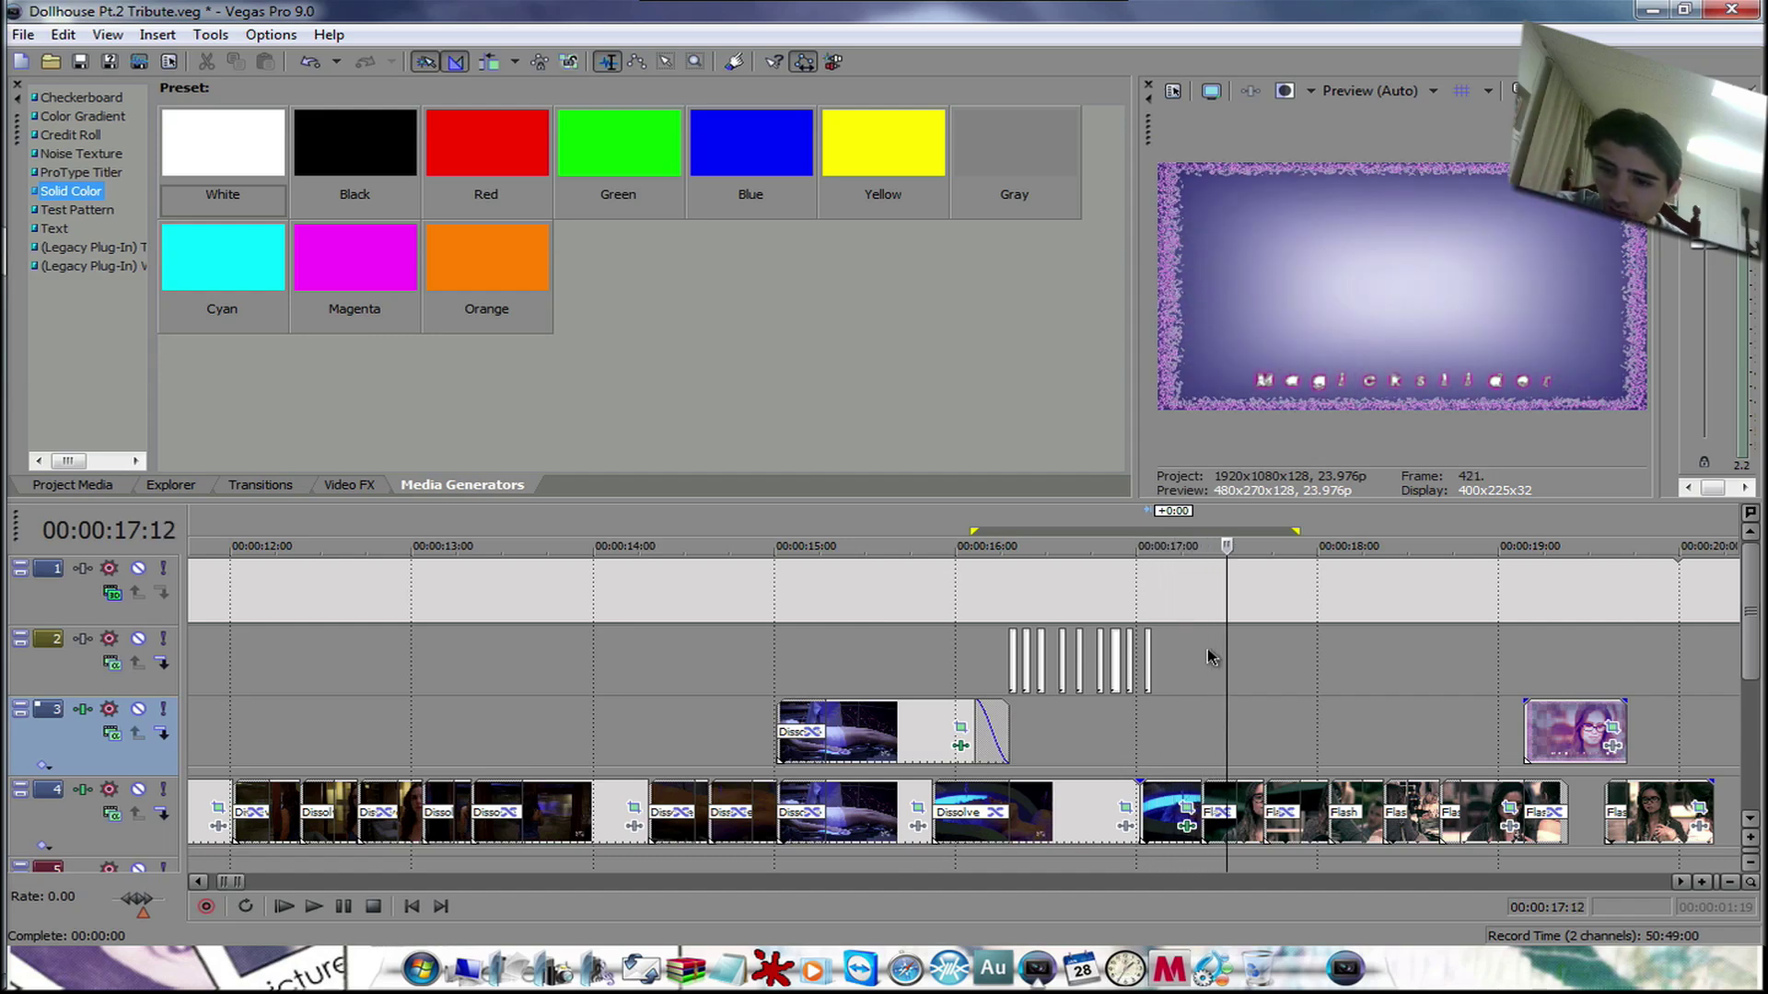
{"action": "key", "text": "Right"}
{"action": "key", "text": "Right"}
{"action": "key", "text": "Right"}
{"action": "key", "text": "Right"}
{"action": "key", "text": "Right"}
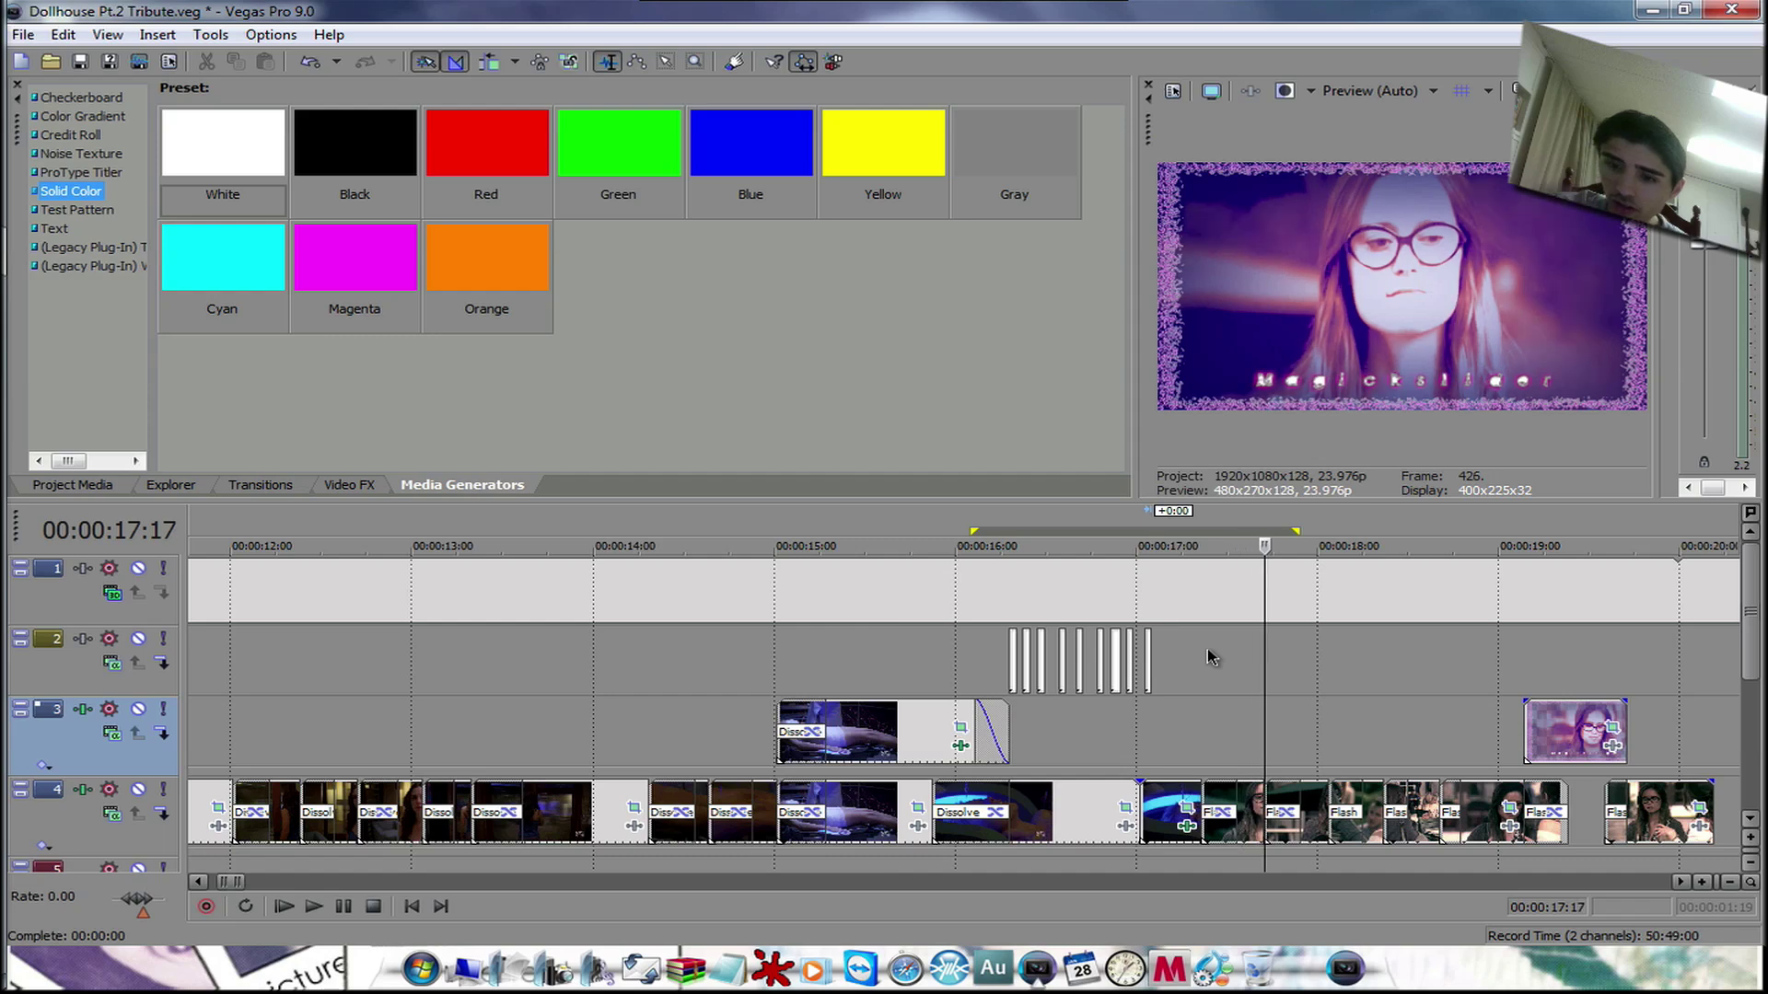
{"action": "key", "text": "Home"}
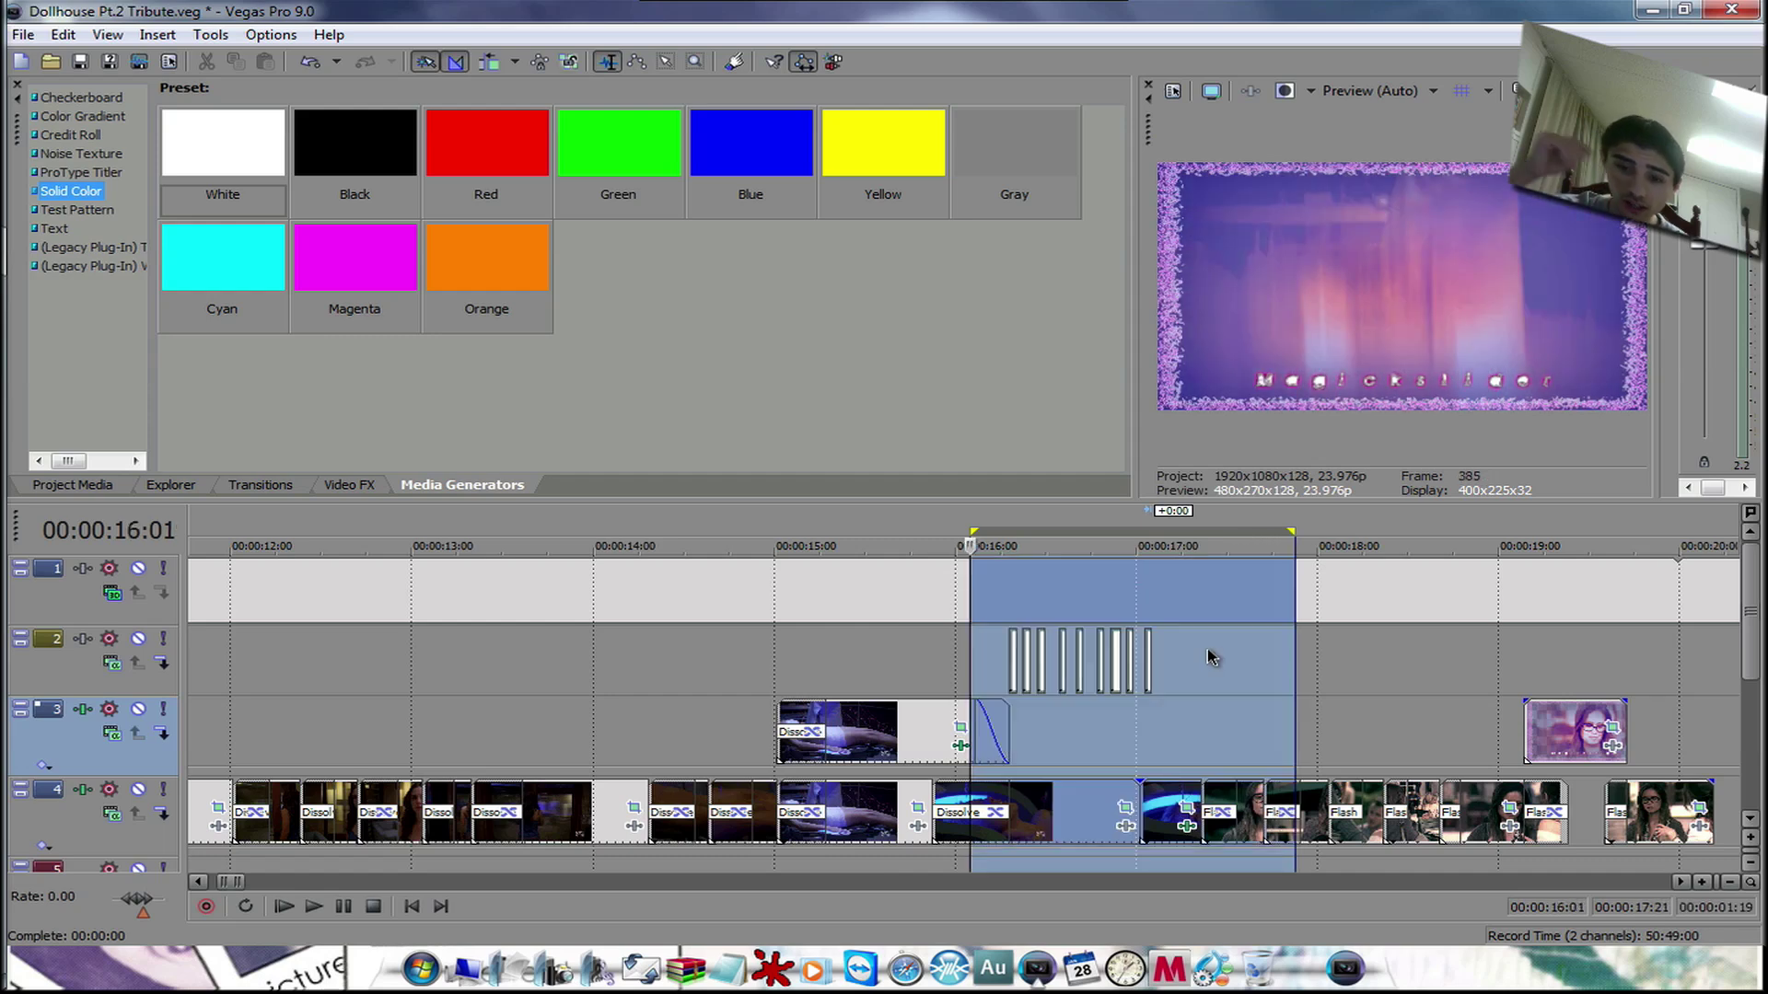
- Clear the time selection and scroll the Video FX list to the NewBlue effects
{"action": "left_click", "coordinate": [969, 644]}
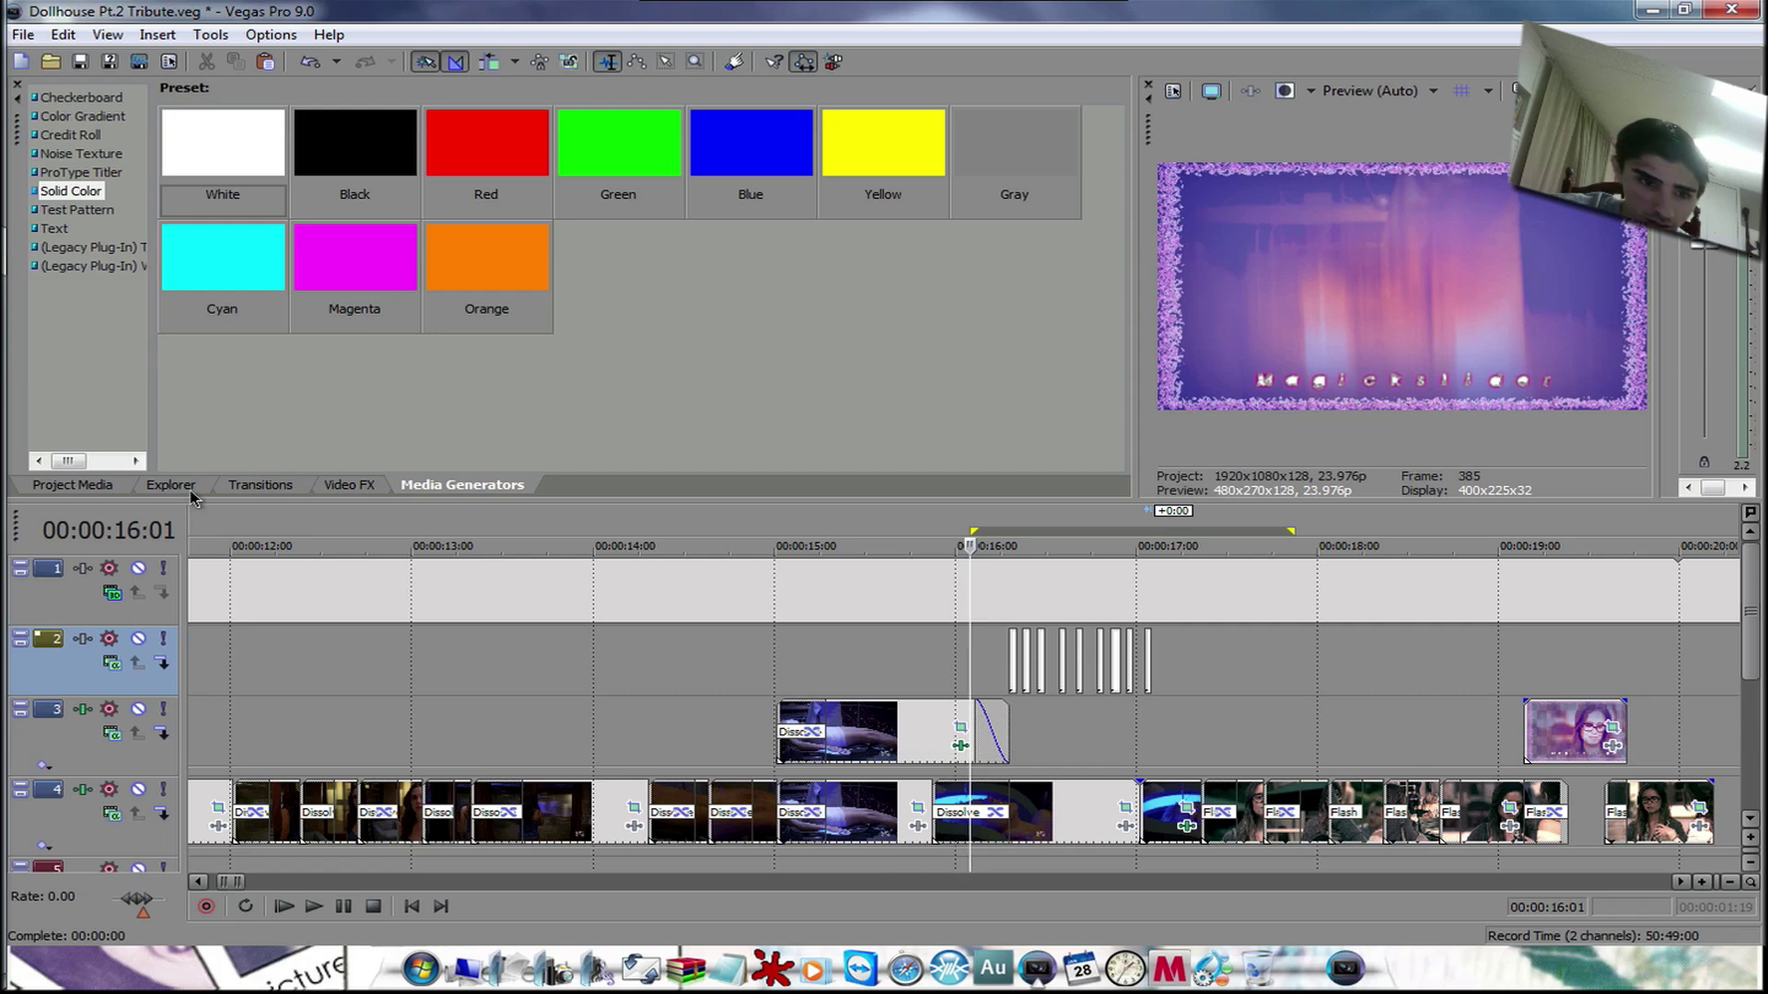
{"action": "left_click", "coordinate": [340, 488]}
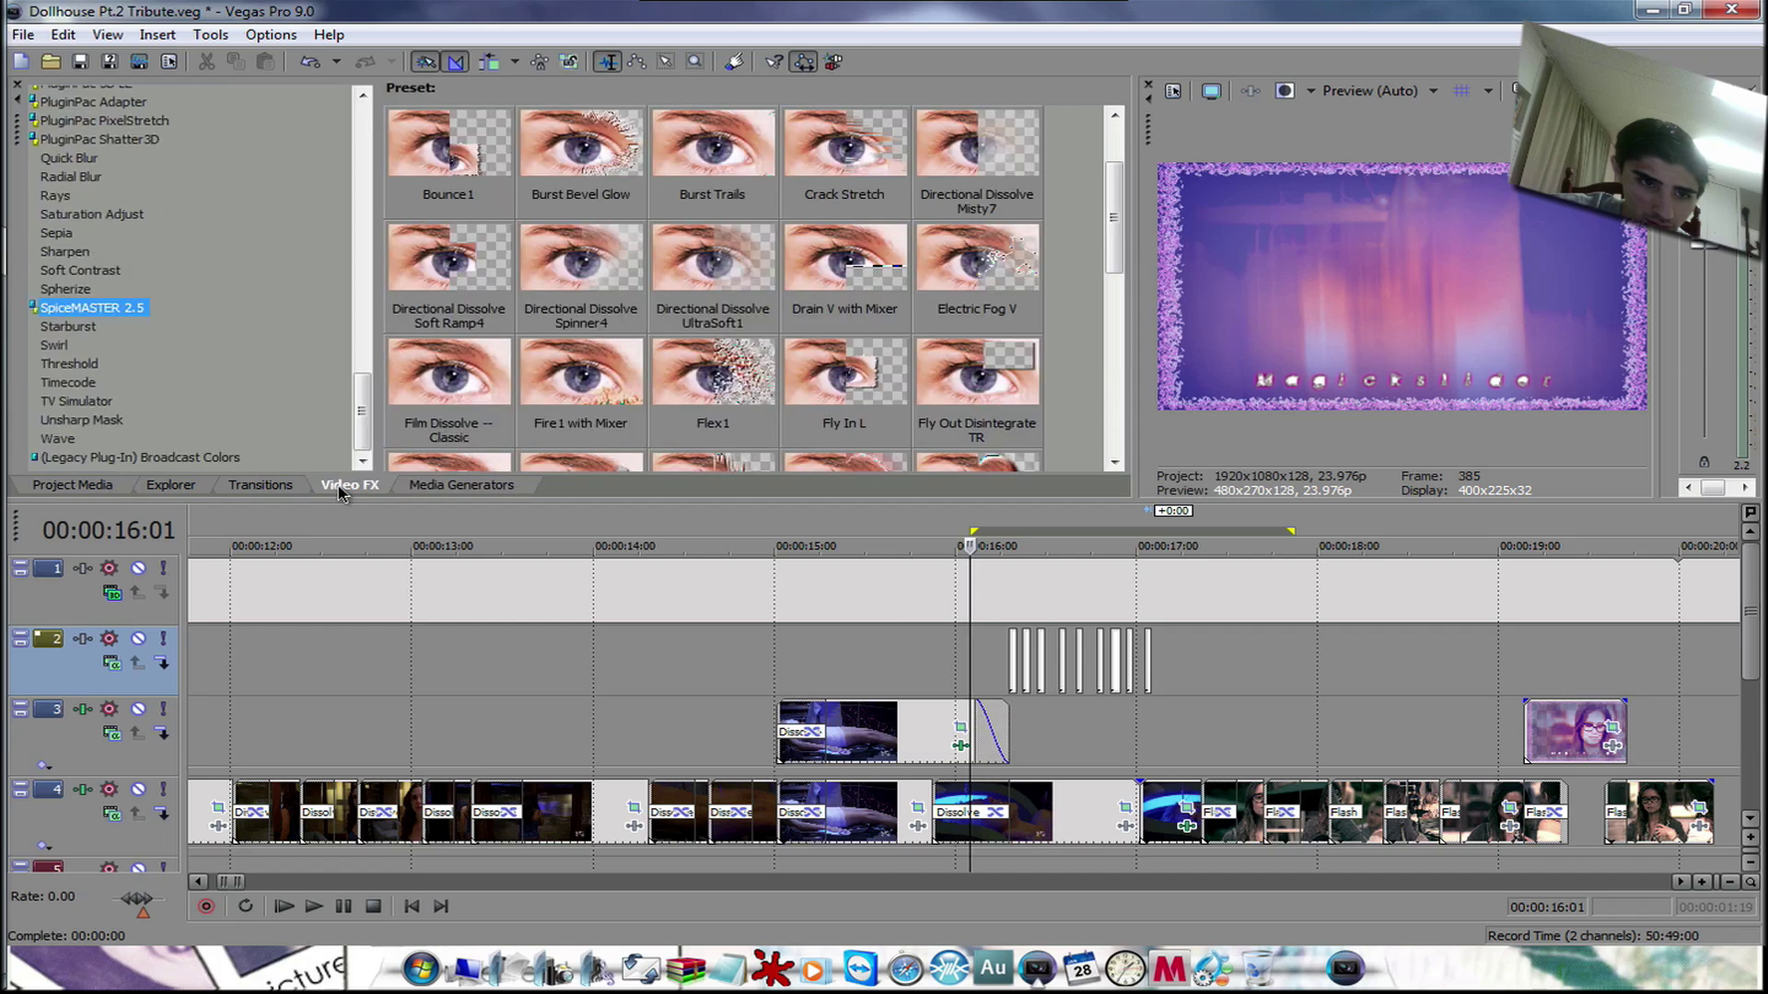
{"action": "left_click_drag", "start_coordinate": [364, 405], "coordinate": [157, 304]}
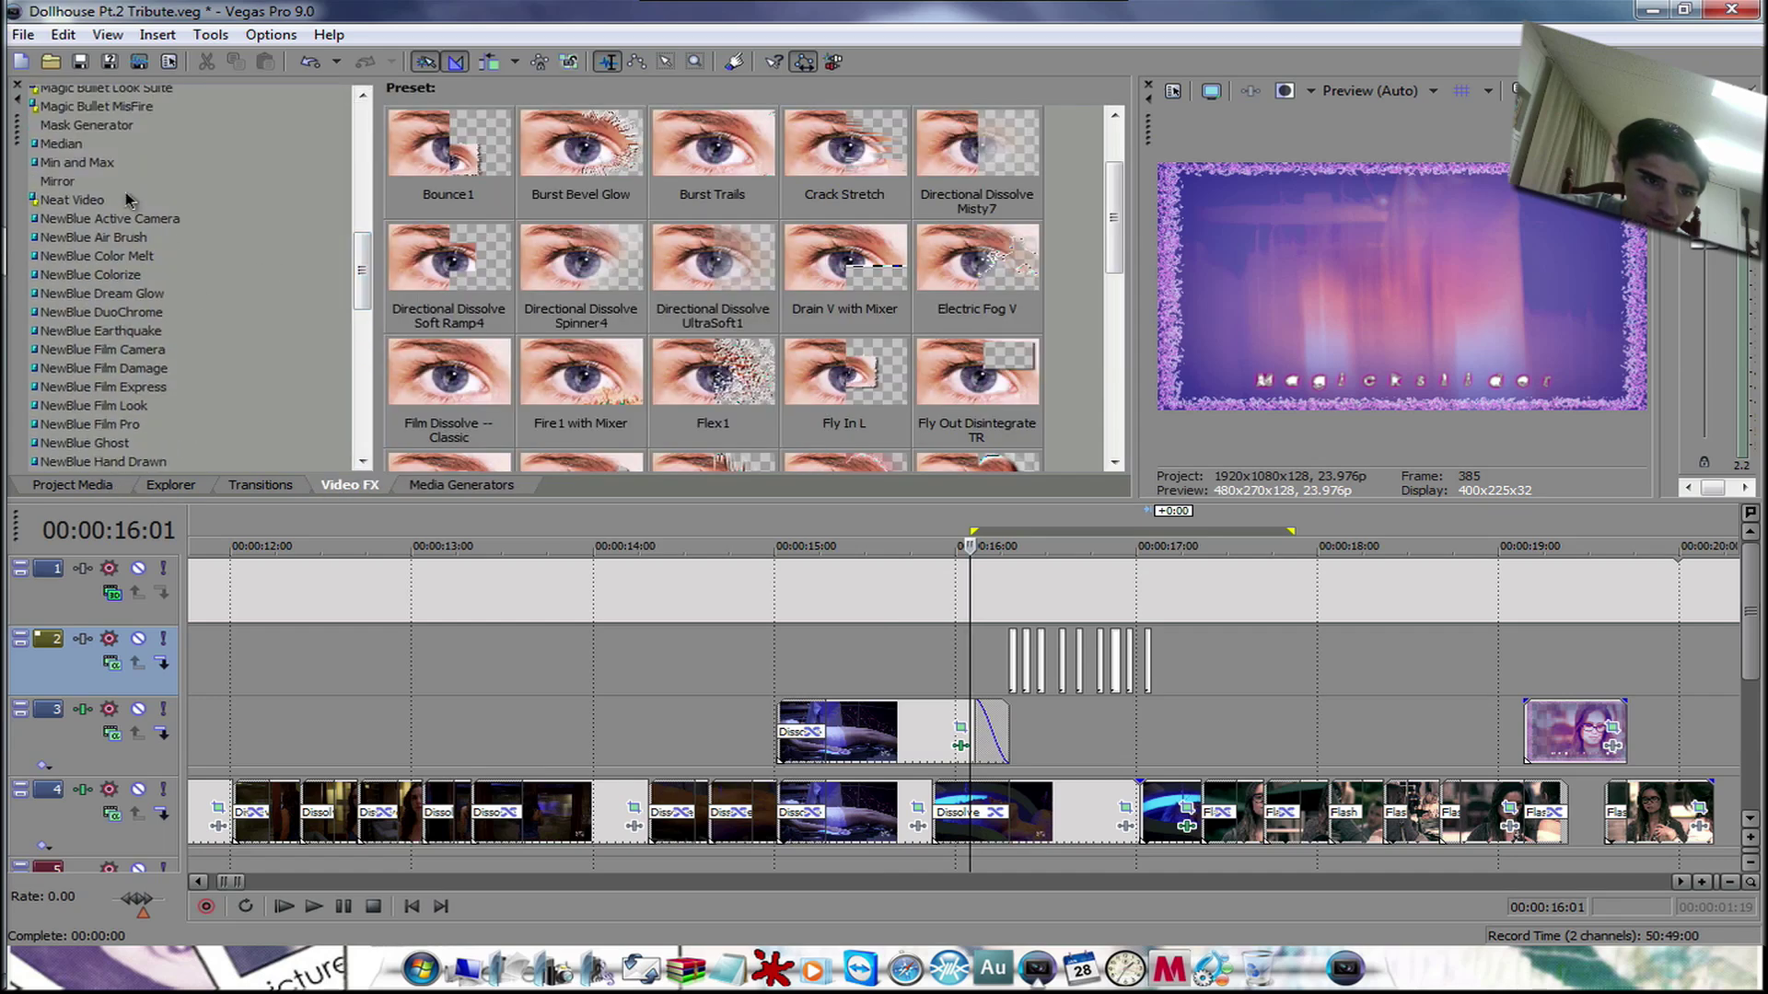
{"action": "left_click_drag", "start_coordinate": [360, 267], "coordinate": [360, 297]}
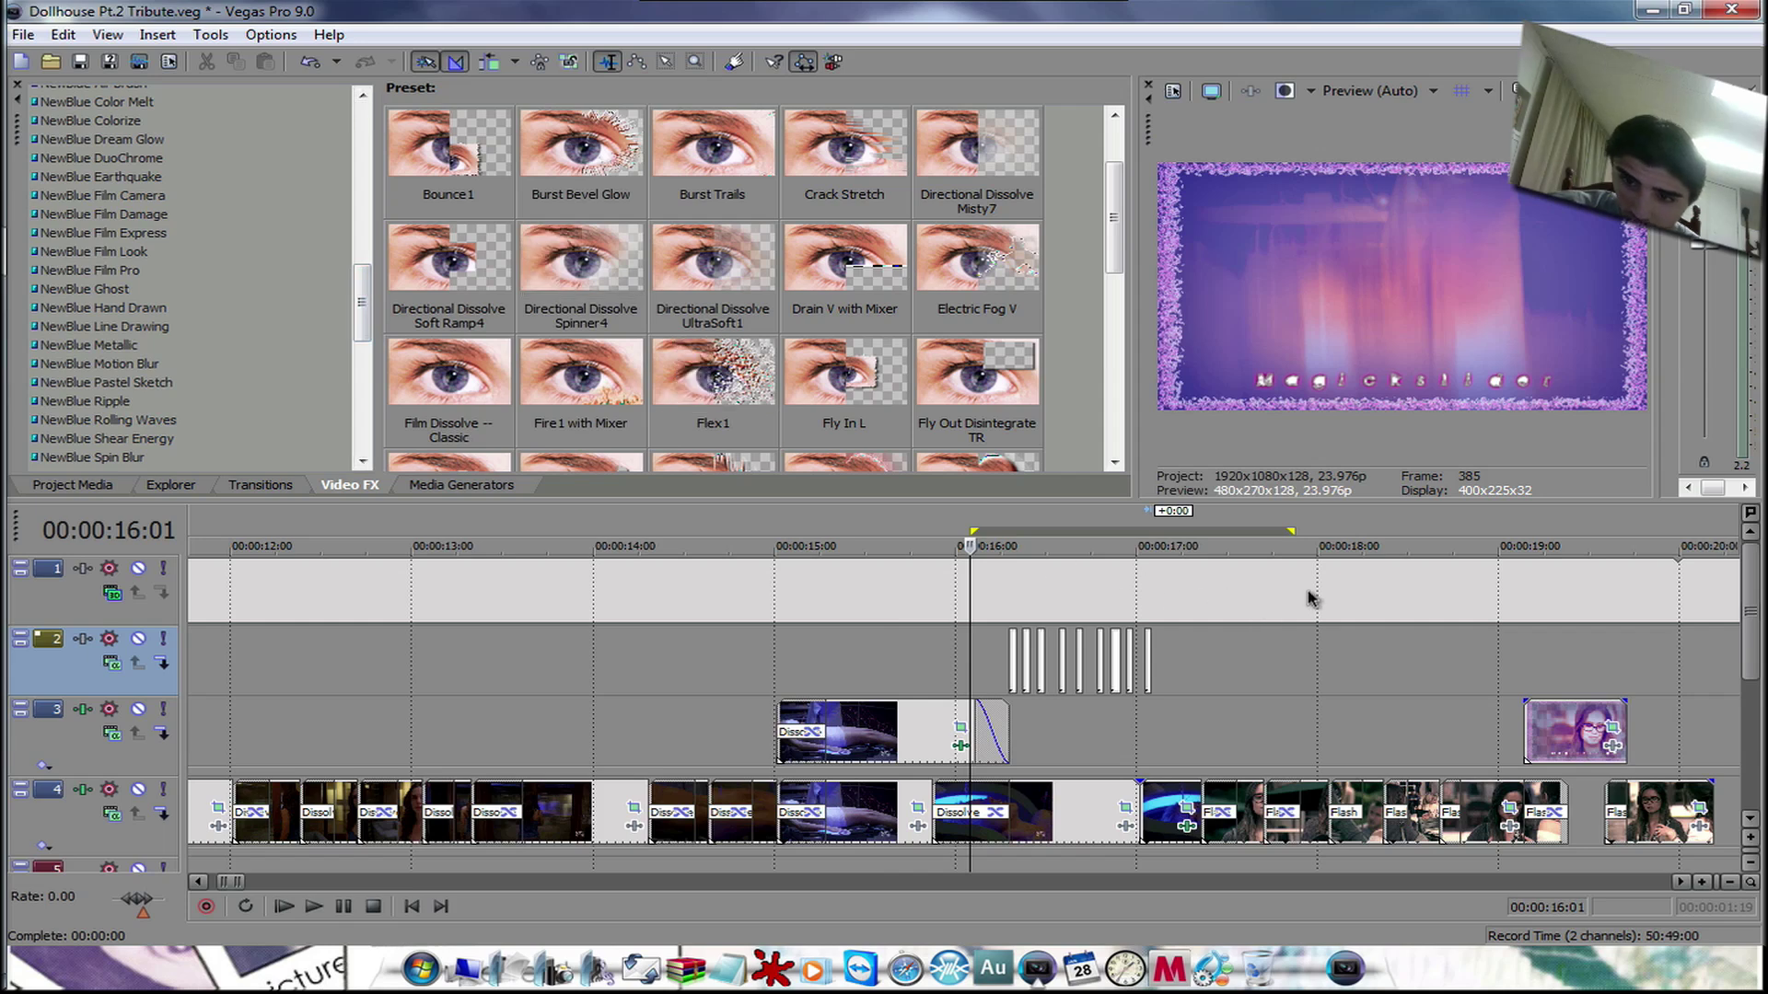
- Select the empty top track and play the flash section from 16:02 several times
{"action": "left_click", "coordinate": [970, 584]}
{"action": "key", "text": "space"}
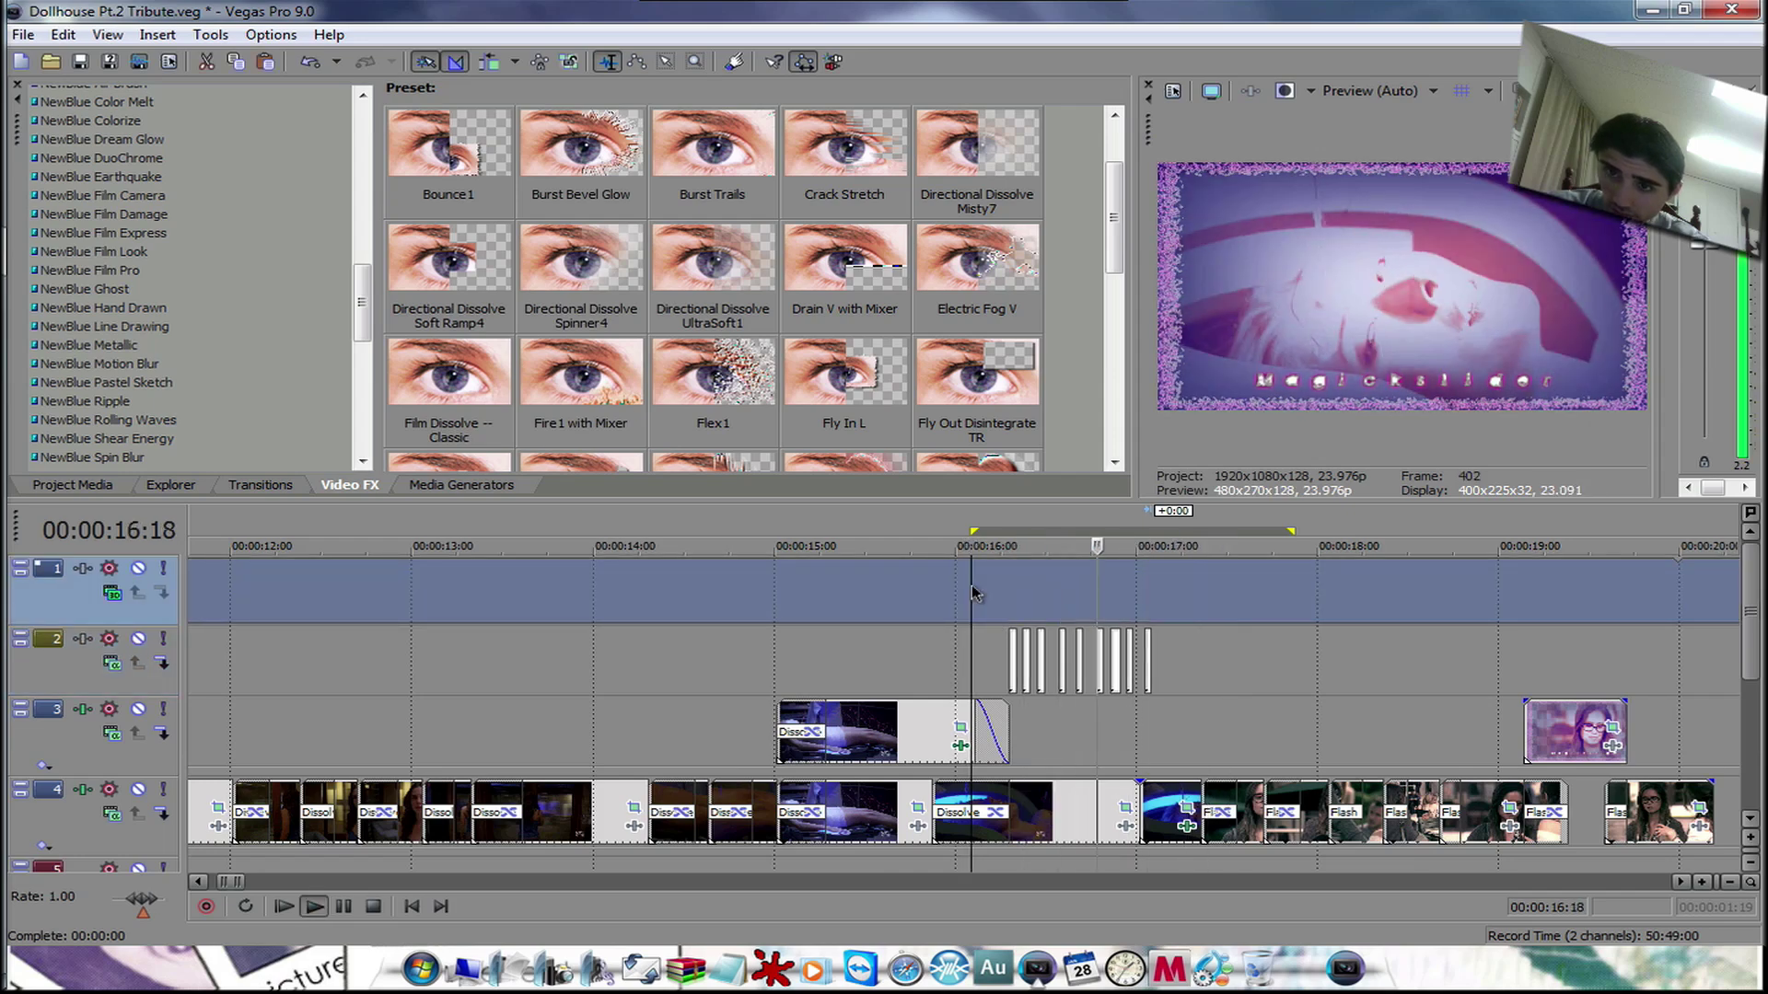
{"action": "key", "text": "space"}
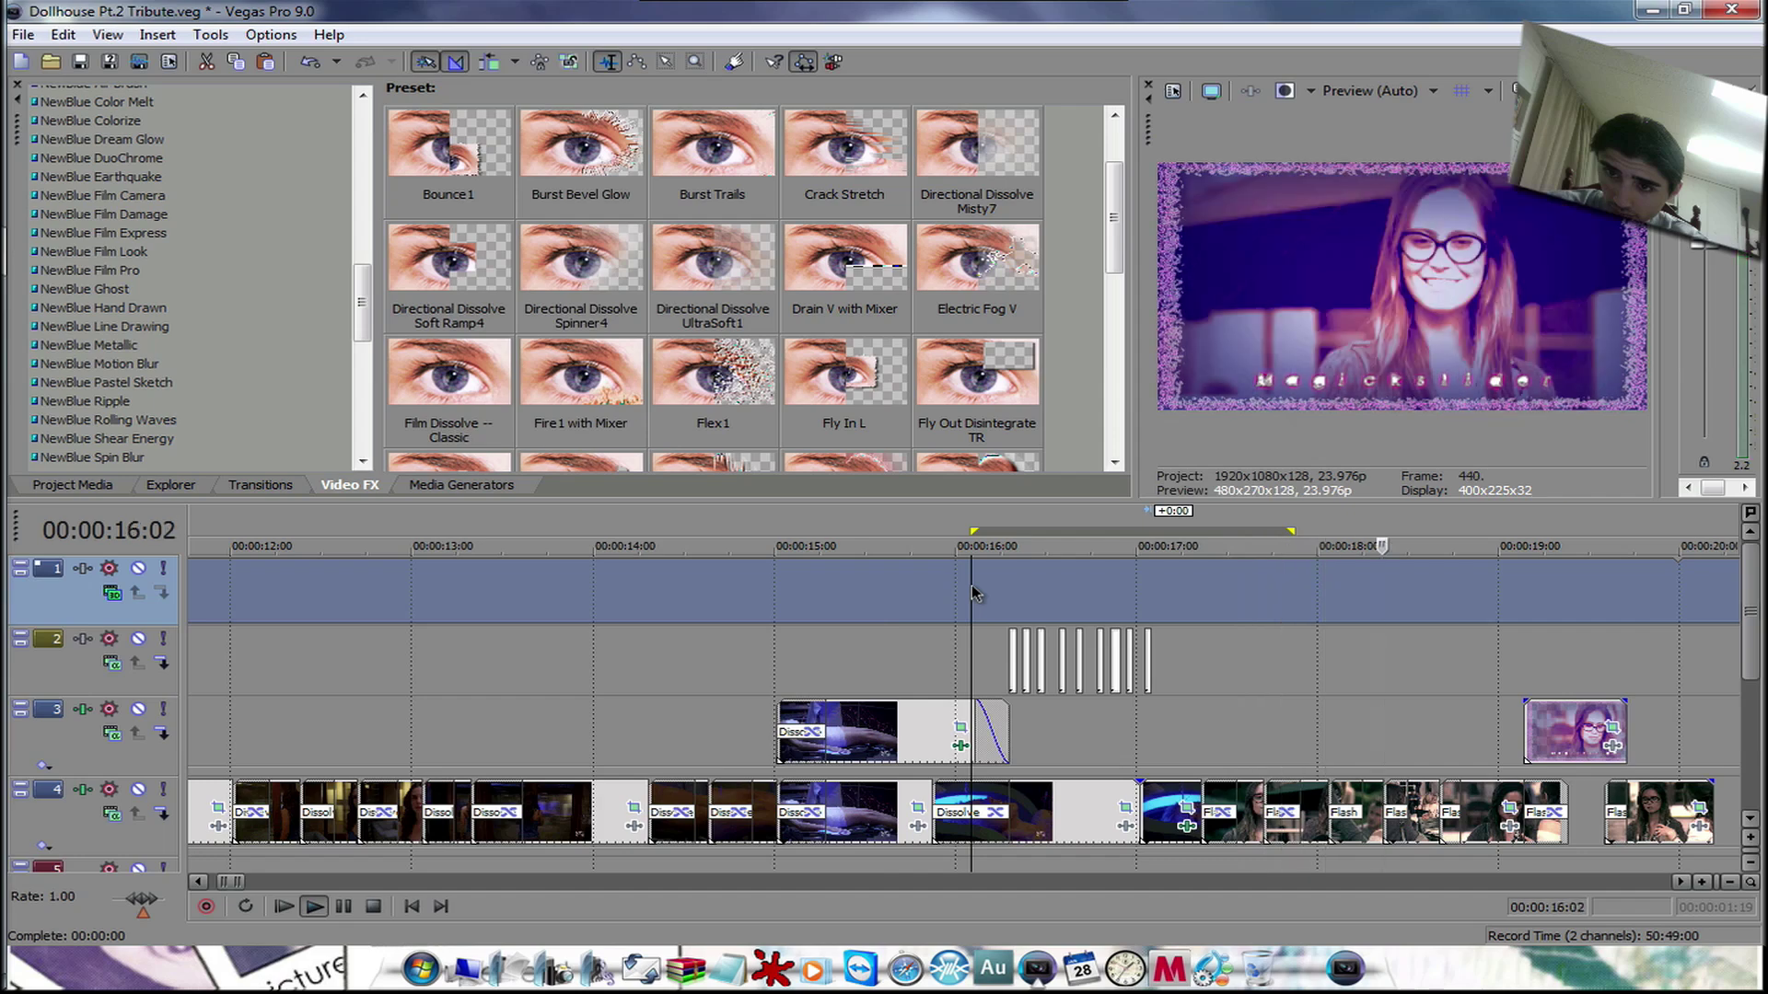
{"action": "key", "text": "space"}
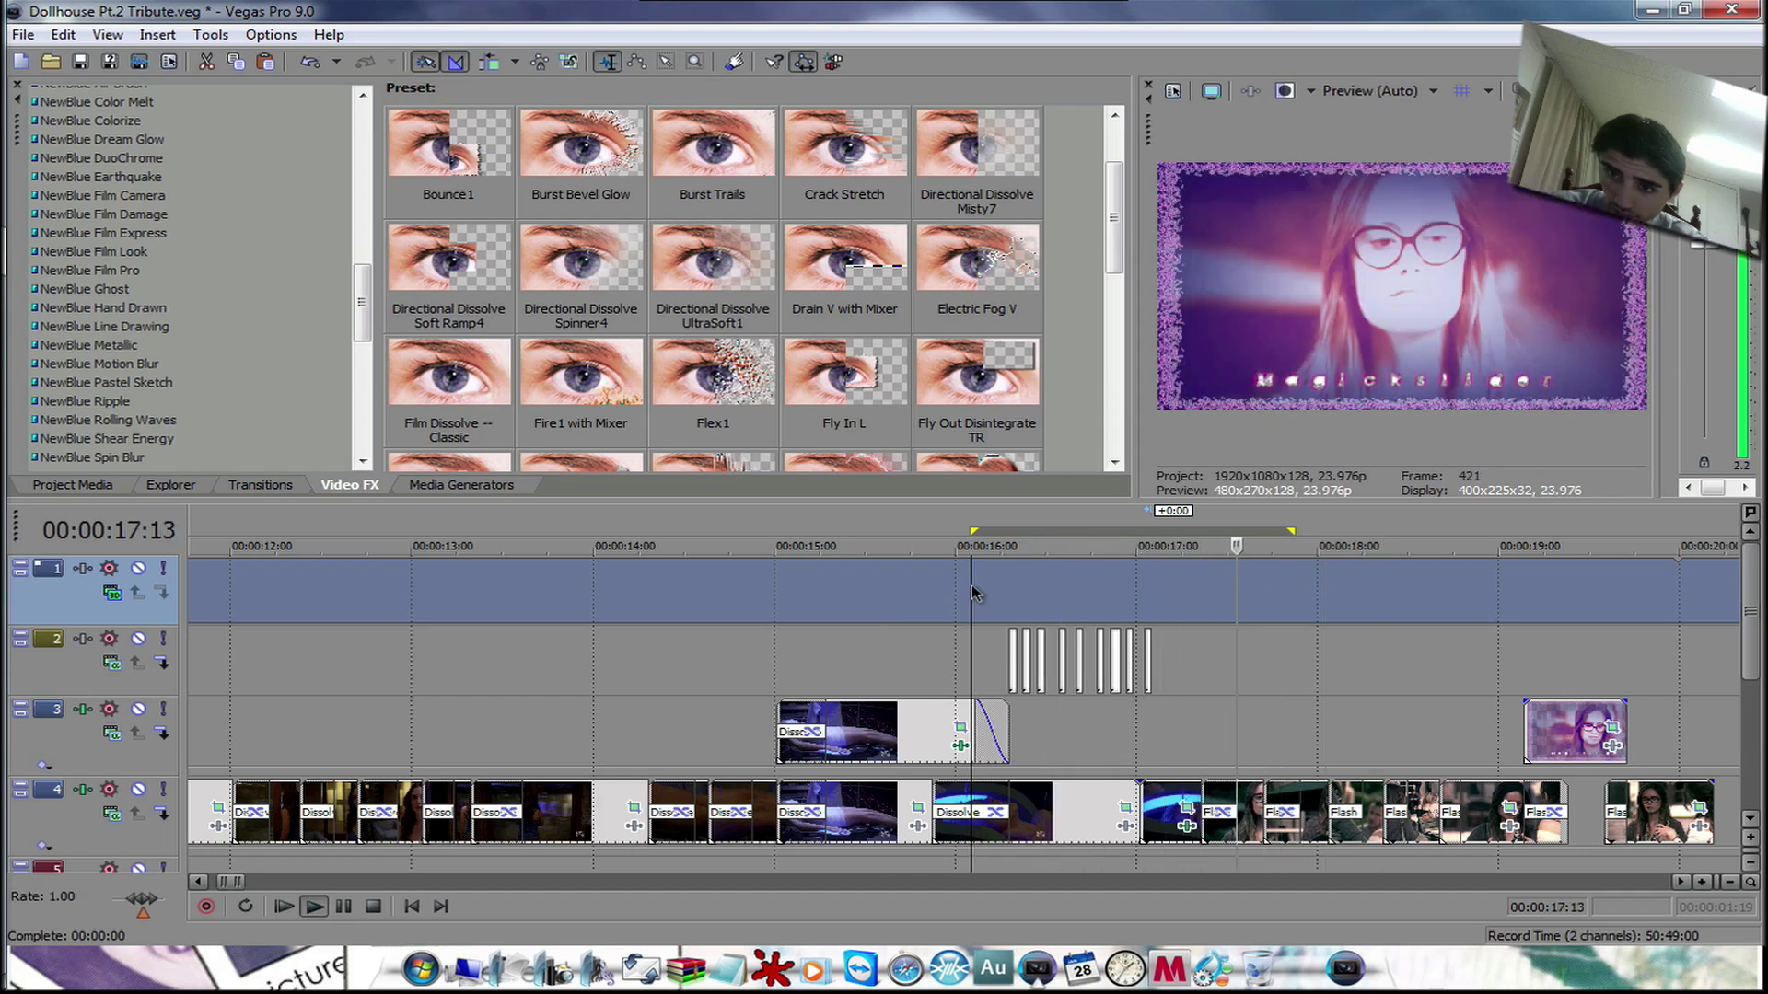
{"action": "key", "text": "space"}
{"action": "key", "text": "space"}
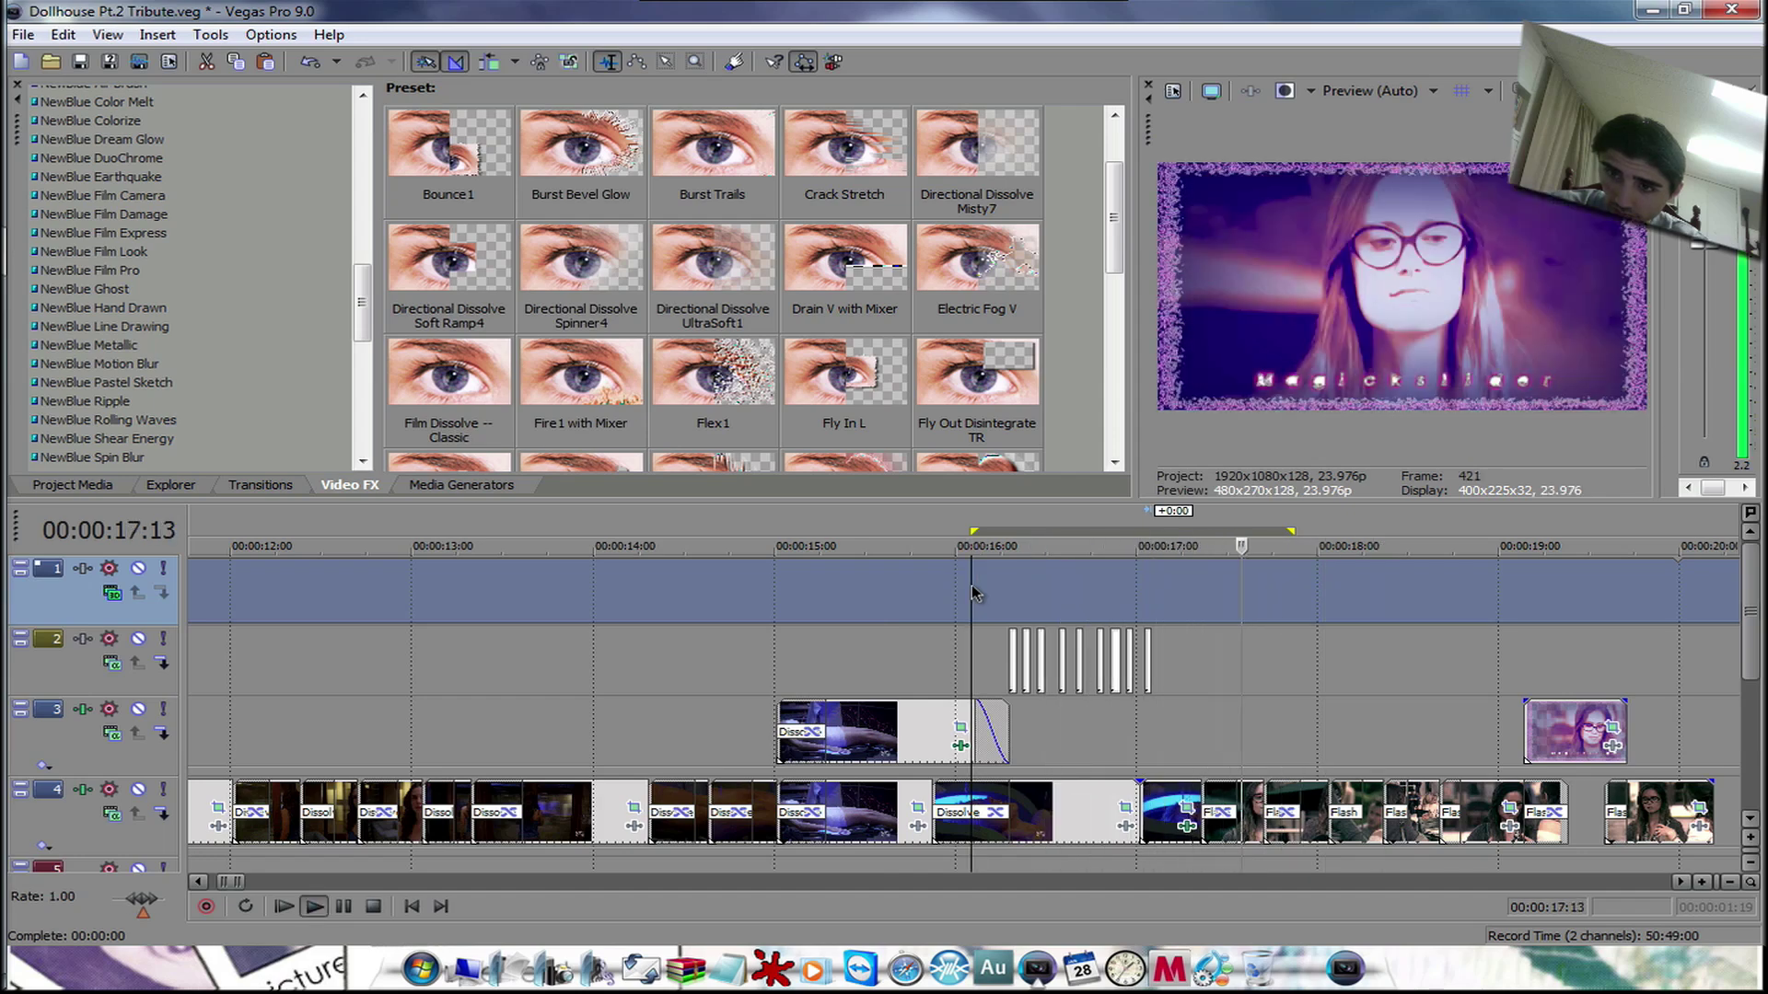
{"action": "key", "text": "space"}
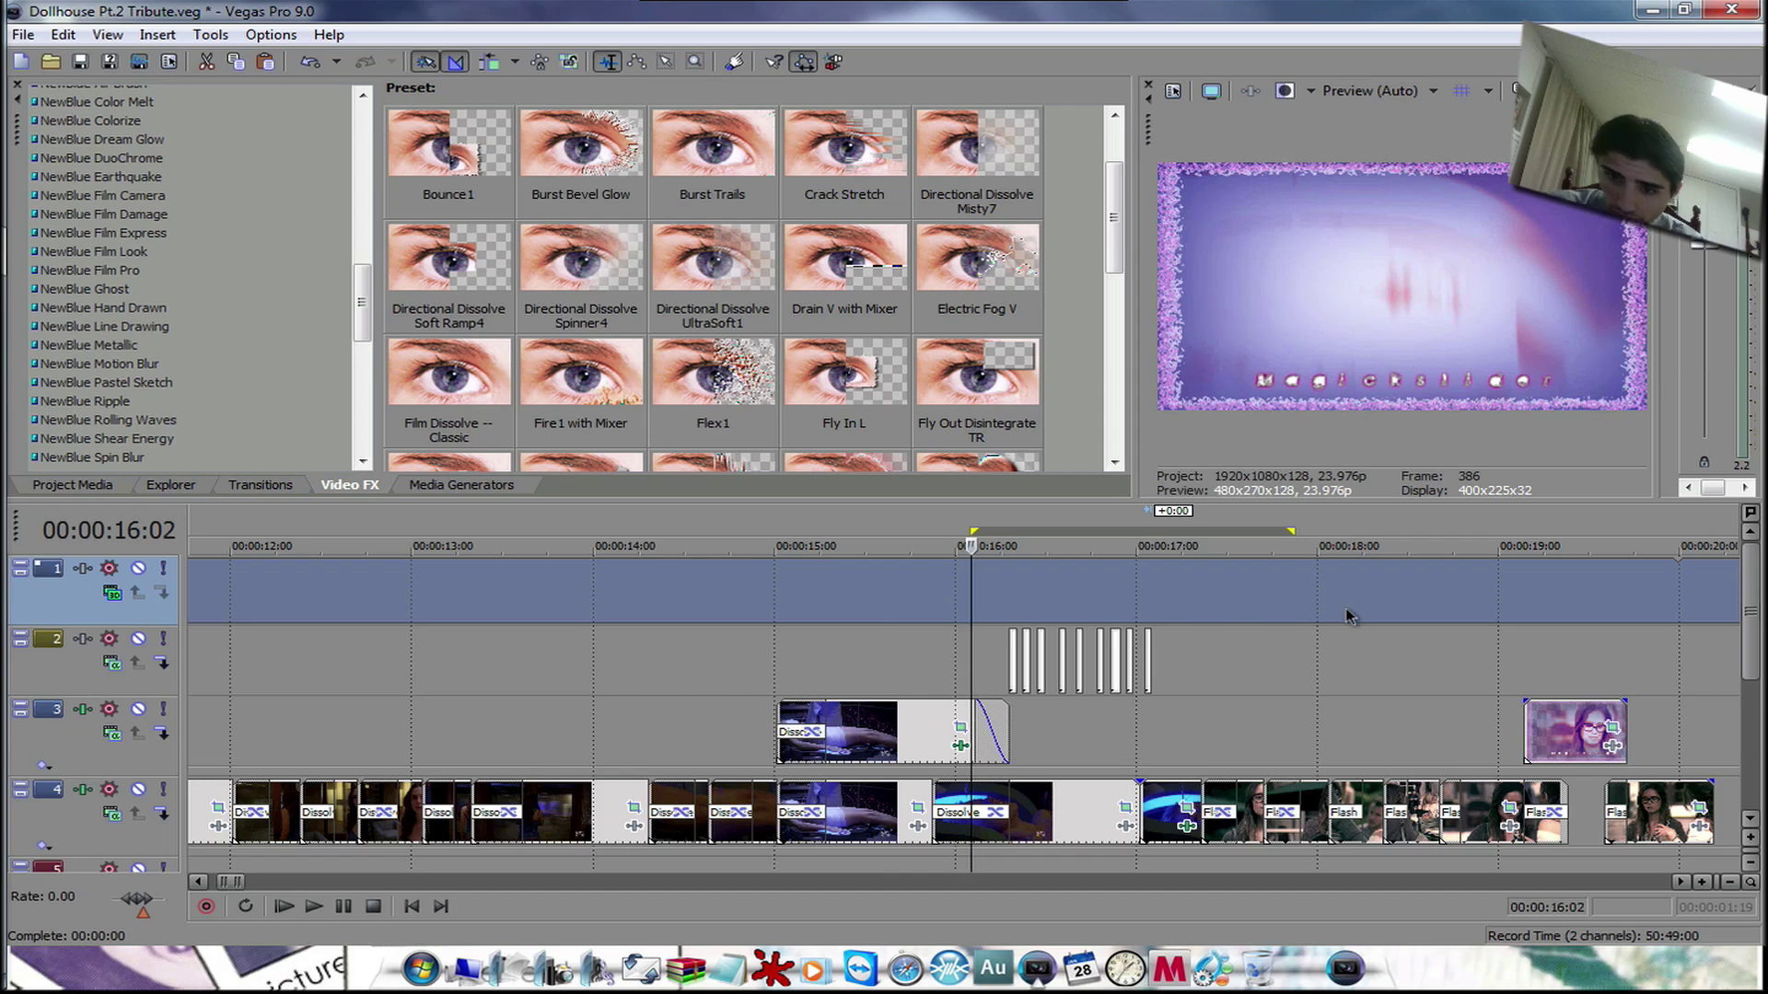
- Zoom the timeline to about five-frame spacing and copy the last white flash clip
{"action": "left_click", "coordinate": [1701, 882]}
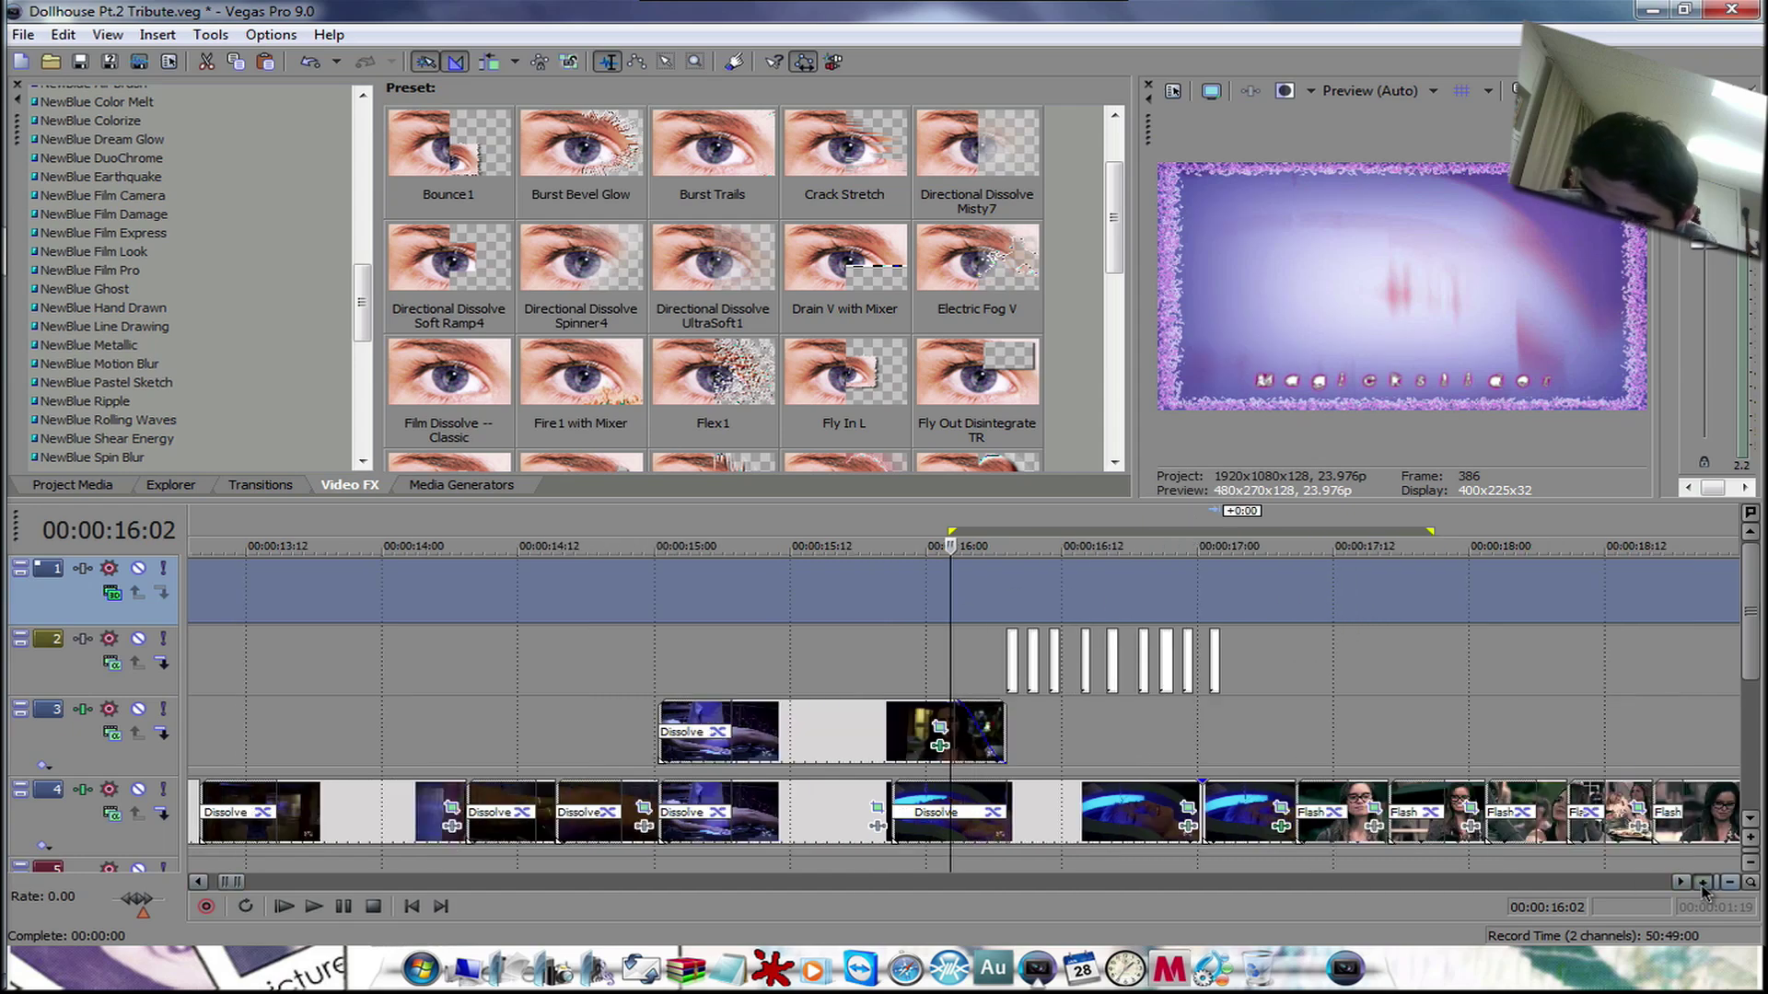
{"action": "left_click", "coordinate": [1702, 882]}
{"action": "left_click", "coordinate": [1700, 883]}
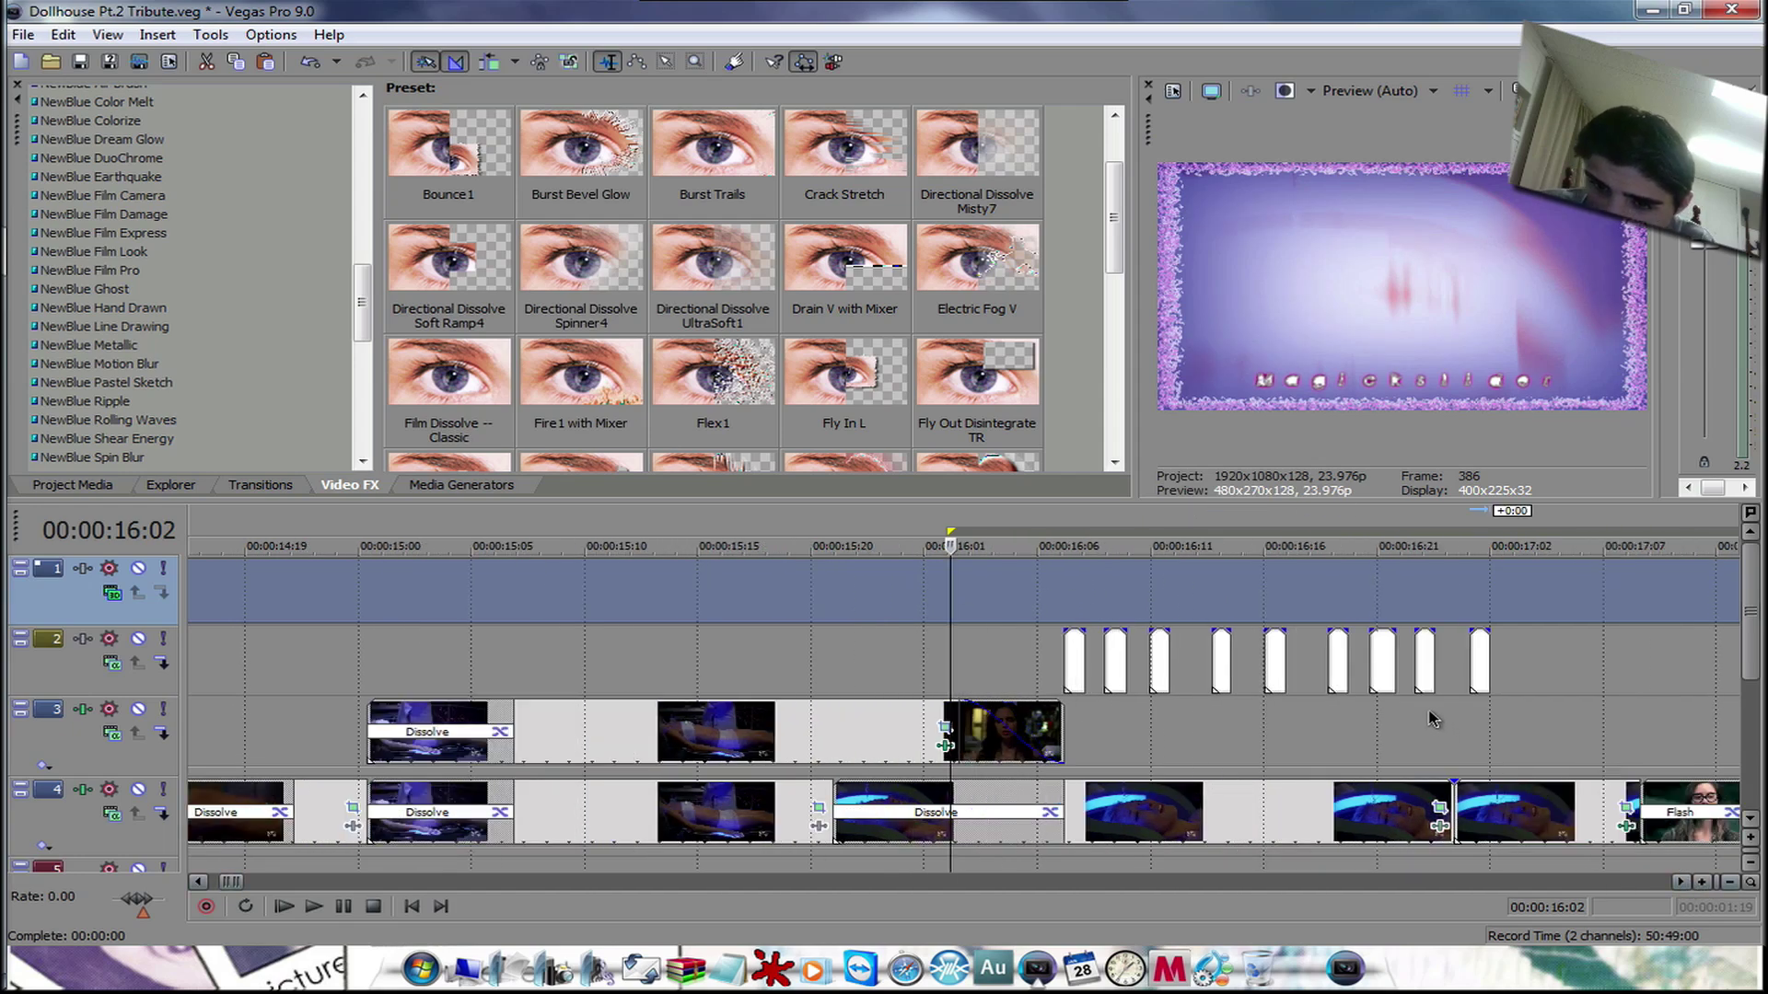
{"action": "scroll", "coordinate": [1022, 661], "scroll_direction": "right", "scroll_amount": 3}
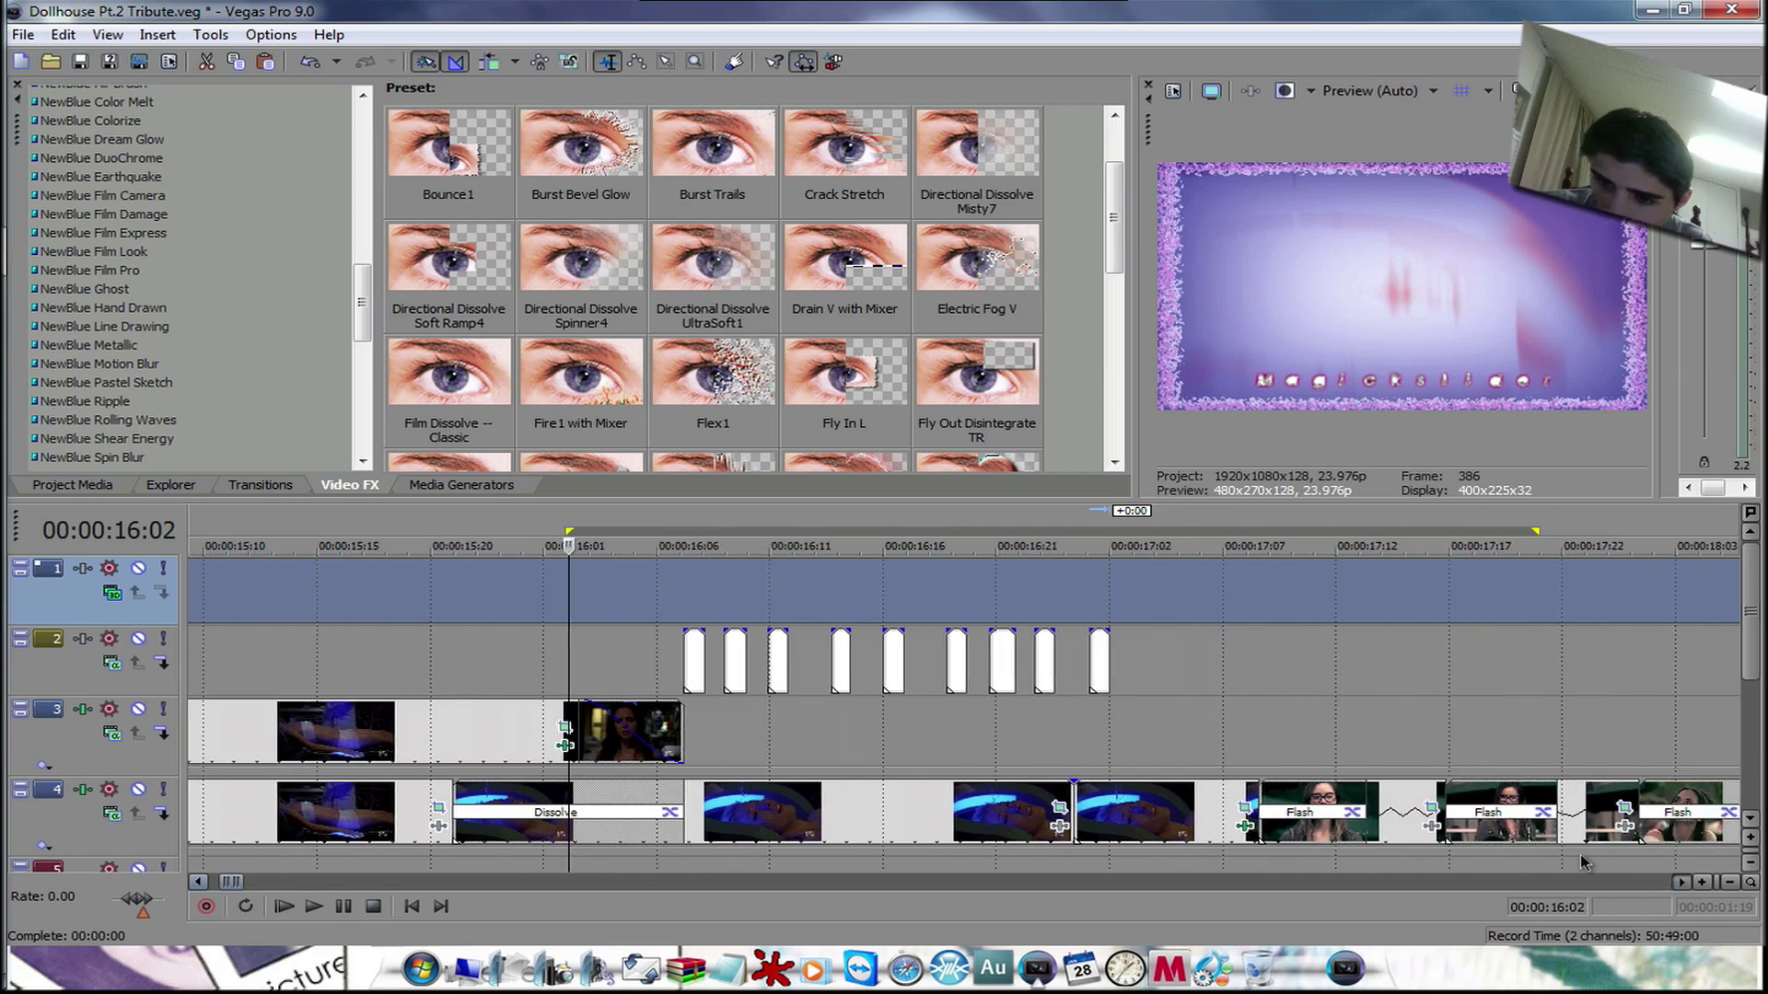
{"action": "right_click", "coordinate": [1024, 661]}
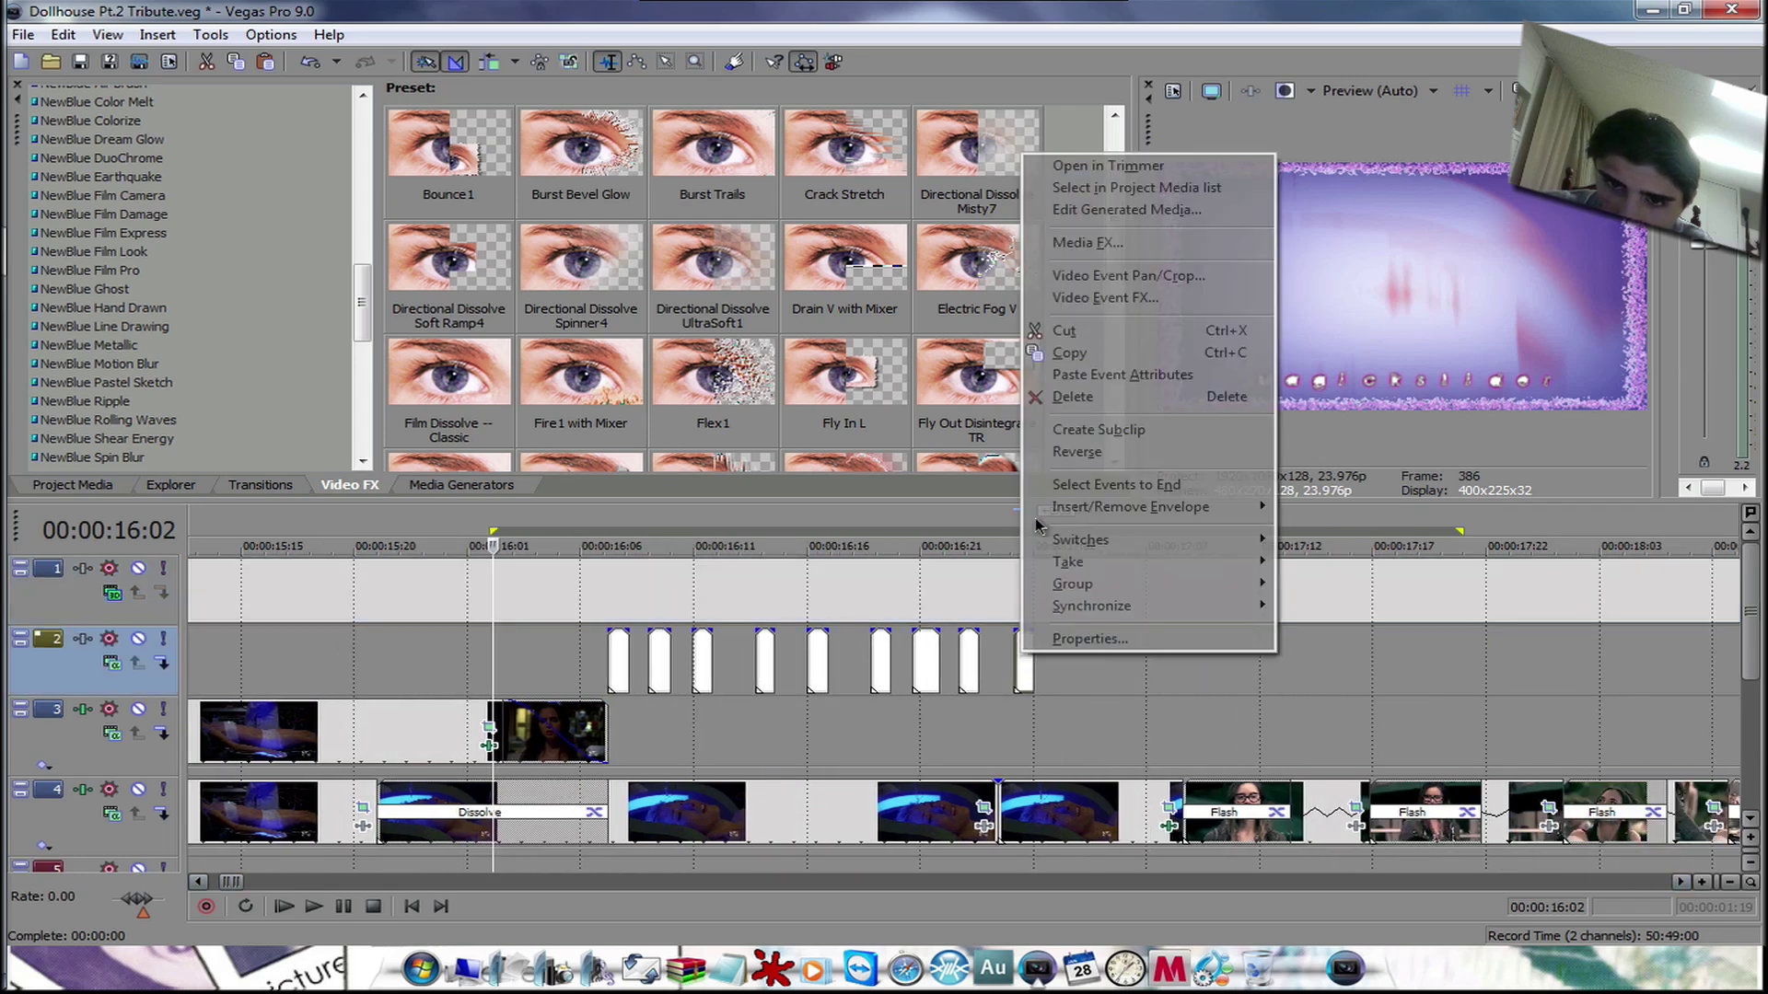
{"action": "left_click", "coordinate": [1074, 353]}
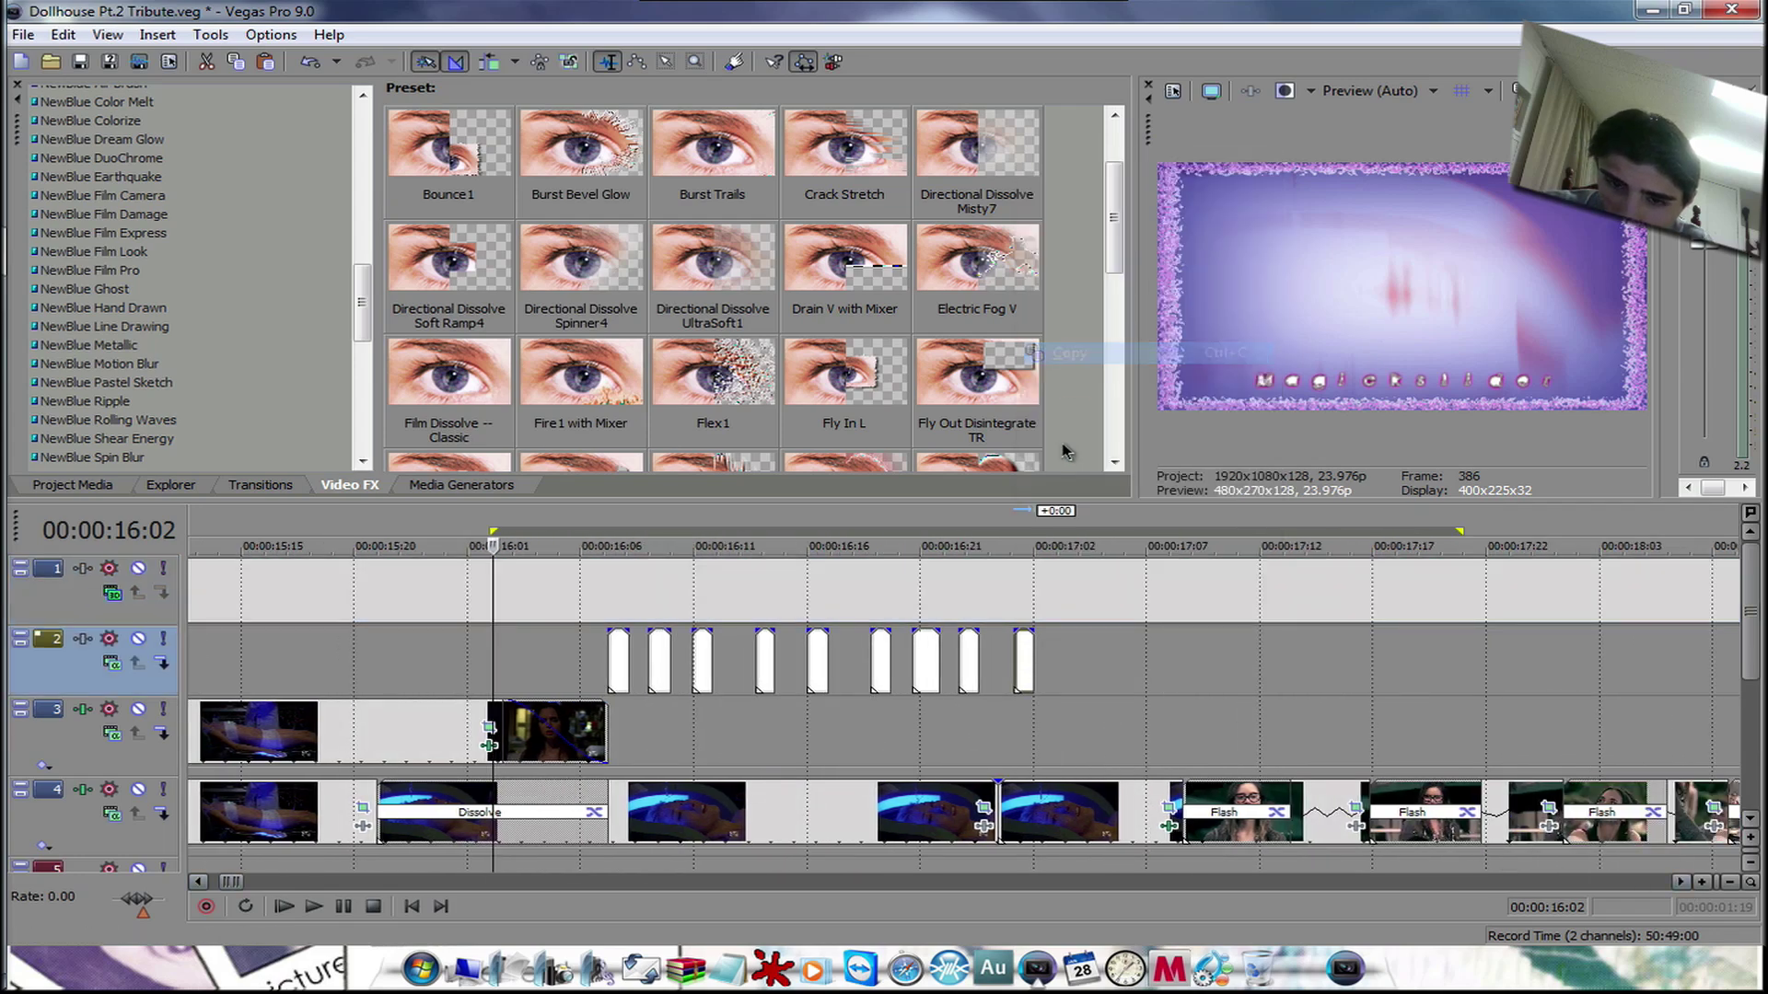
- Paste the flash on track 2 at 17:02 as a reference and nudge it slightly later
{"action": "left_click", "coordinate": [1050, 652]}
{"action": "right_click", "coordinate": [1064, 662]}
{"action": "left_click", "coordinate": [1091, 670]}
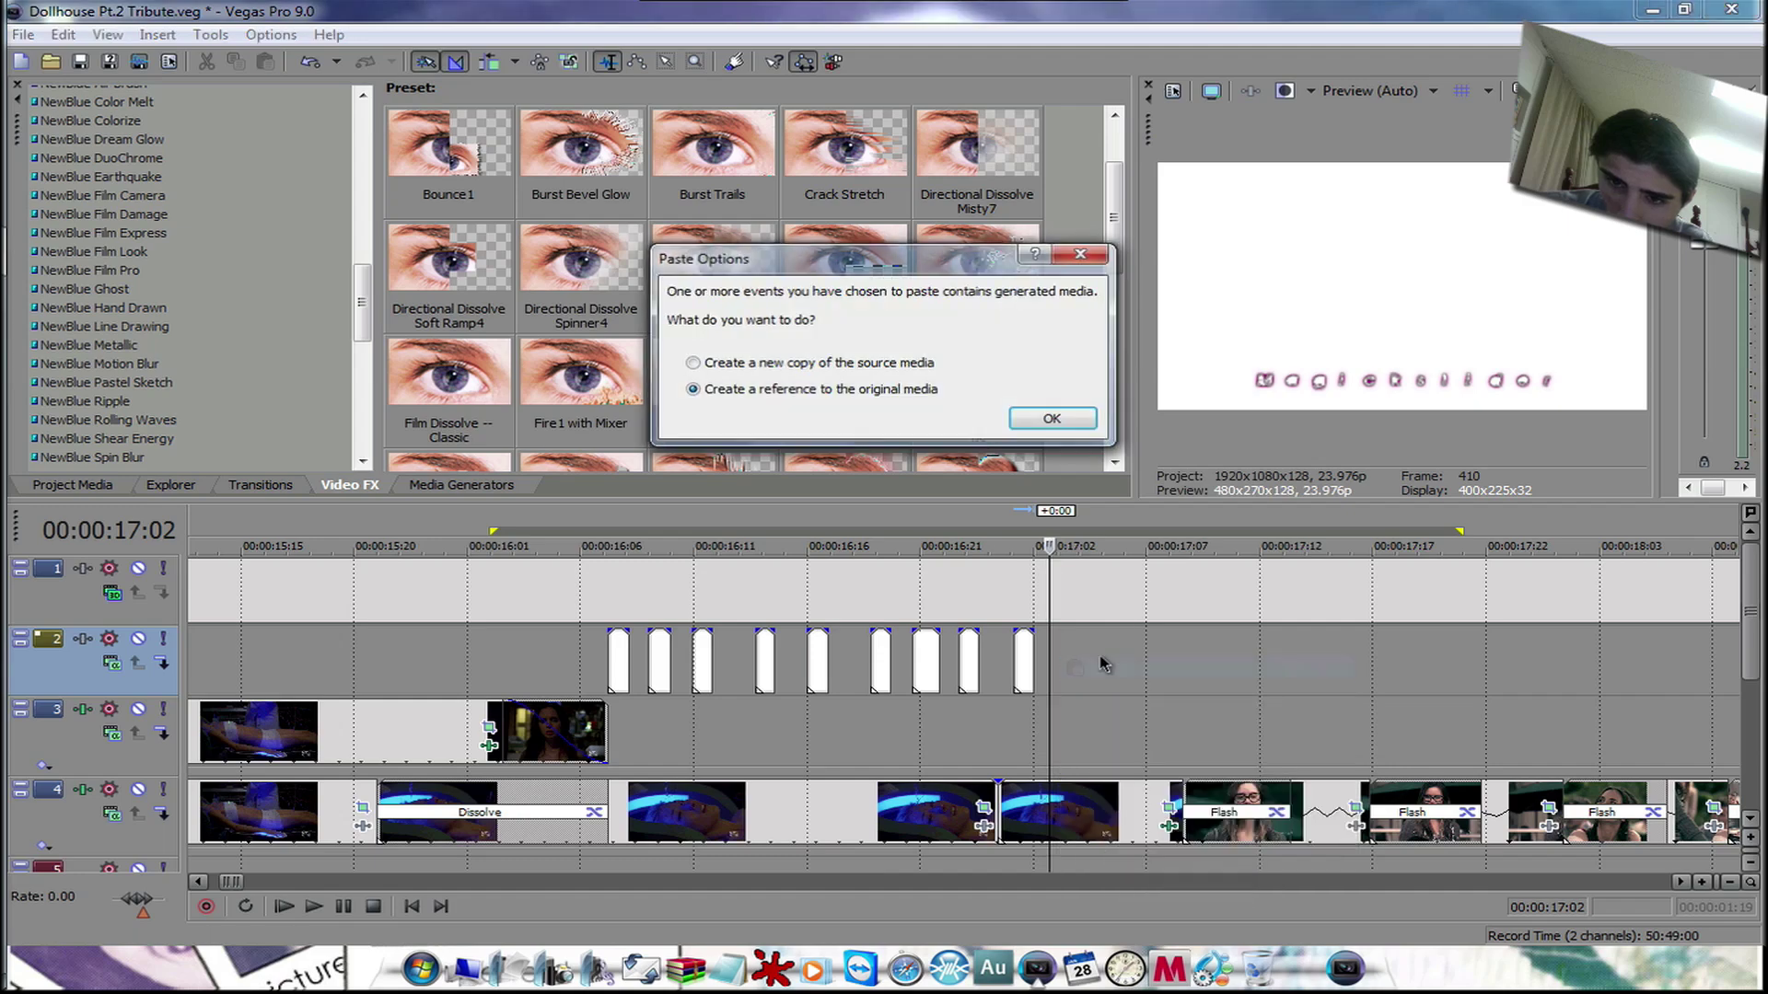
{"action": "left_click", "coordinate": [1064, 426]}
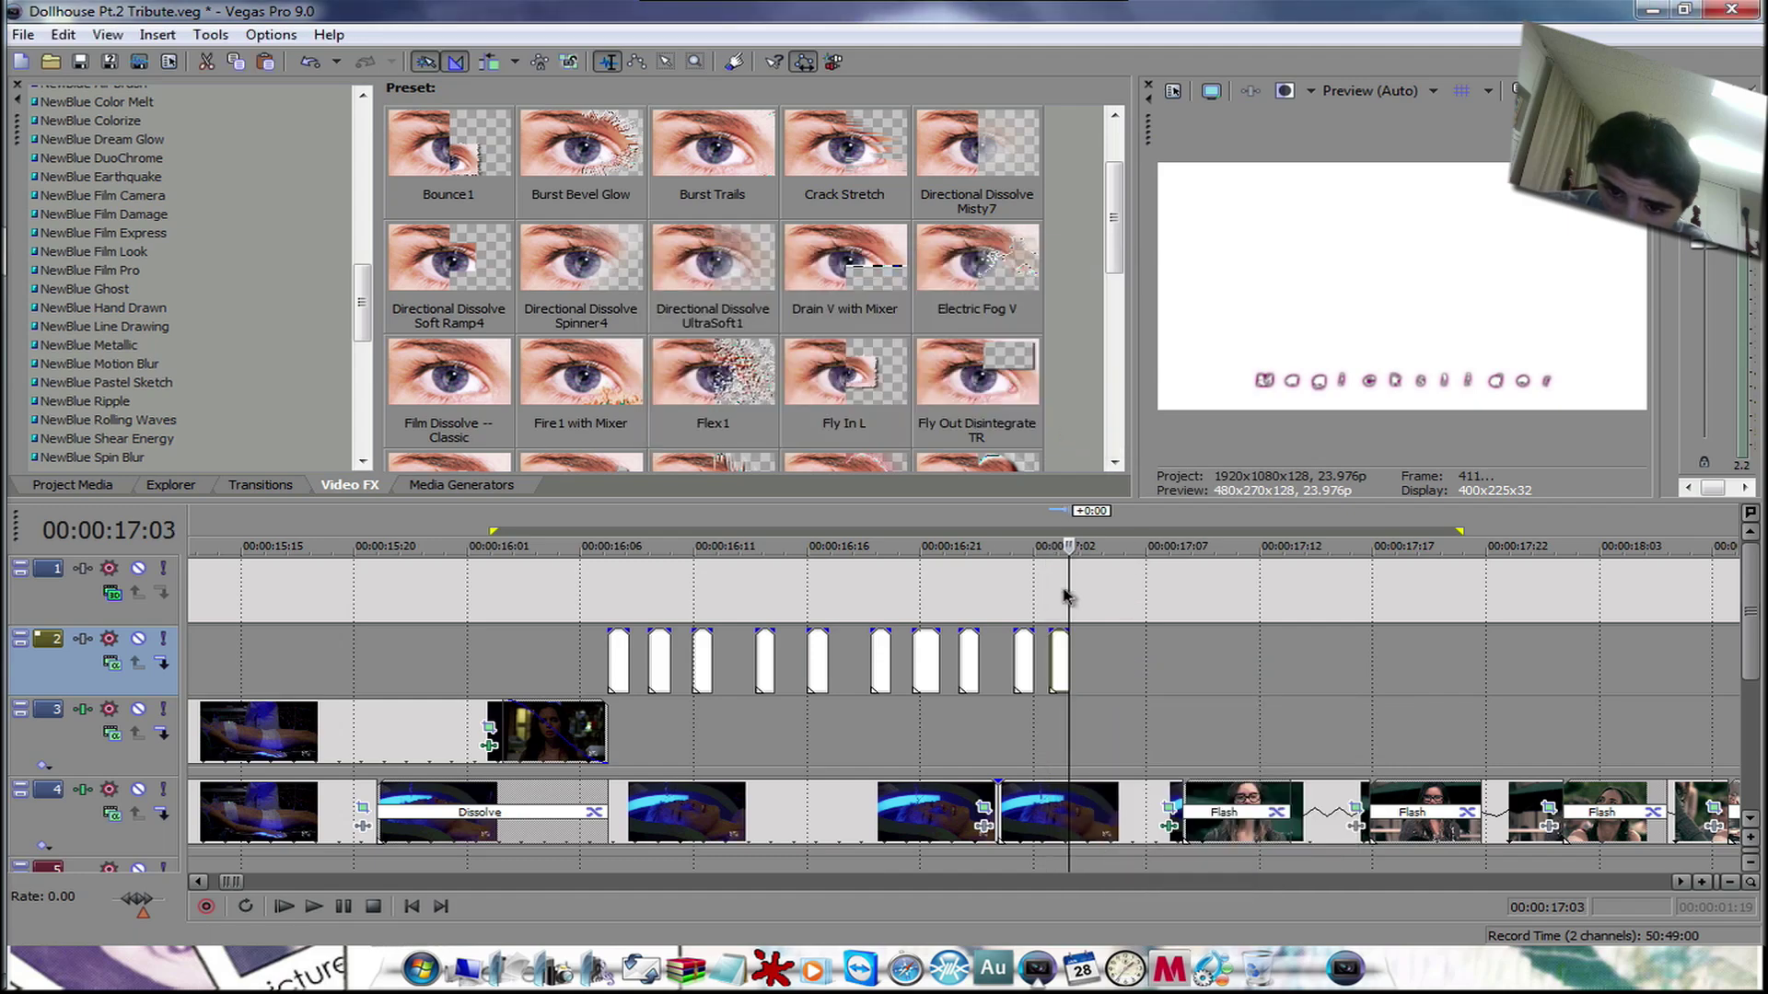
{"action": "left_click_drag", "start_coordinate": [1065, 644], "coordinate": [1068, 657]}
- Scroll the timeline to around 19 s and select the purple overlay clip on track 3
{"action": "left_click", "coordinate": [1099, 648]}
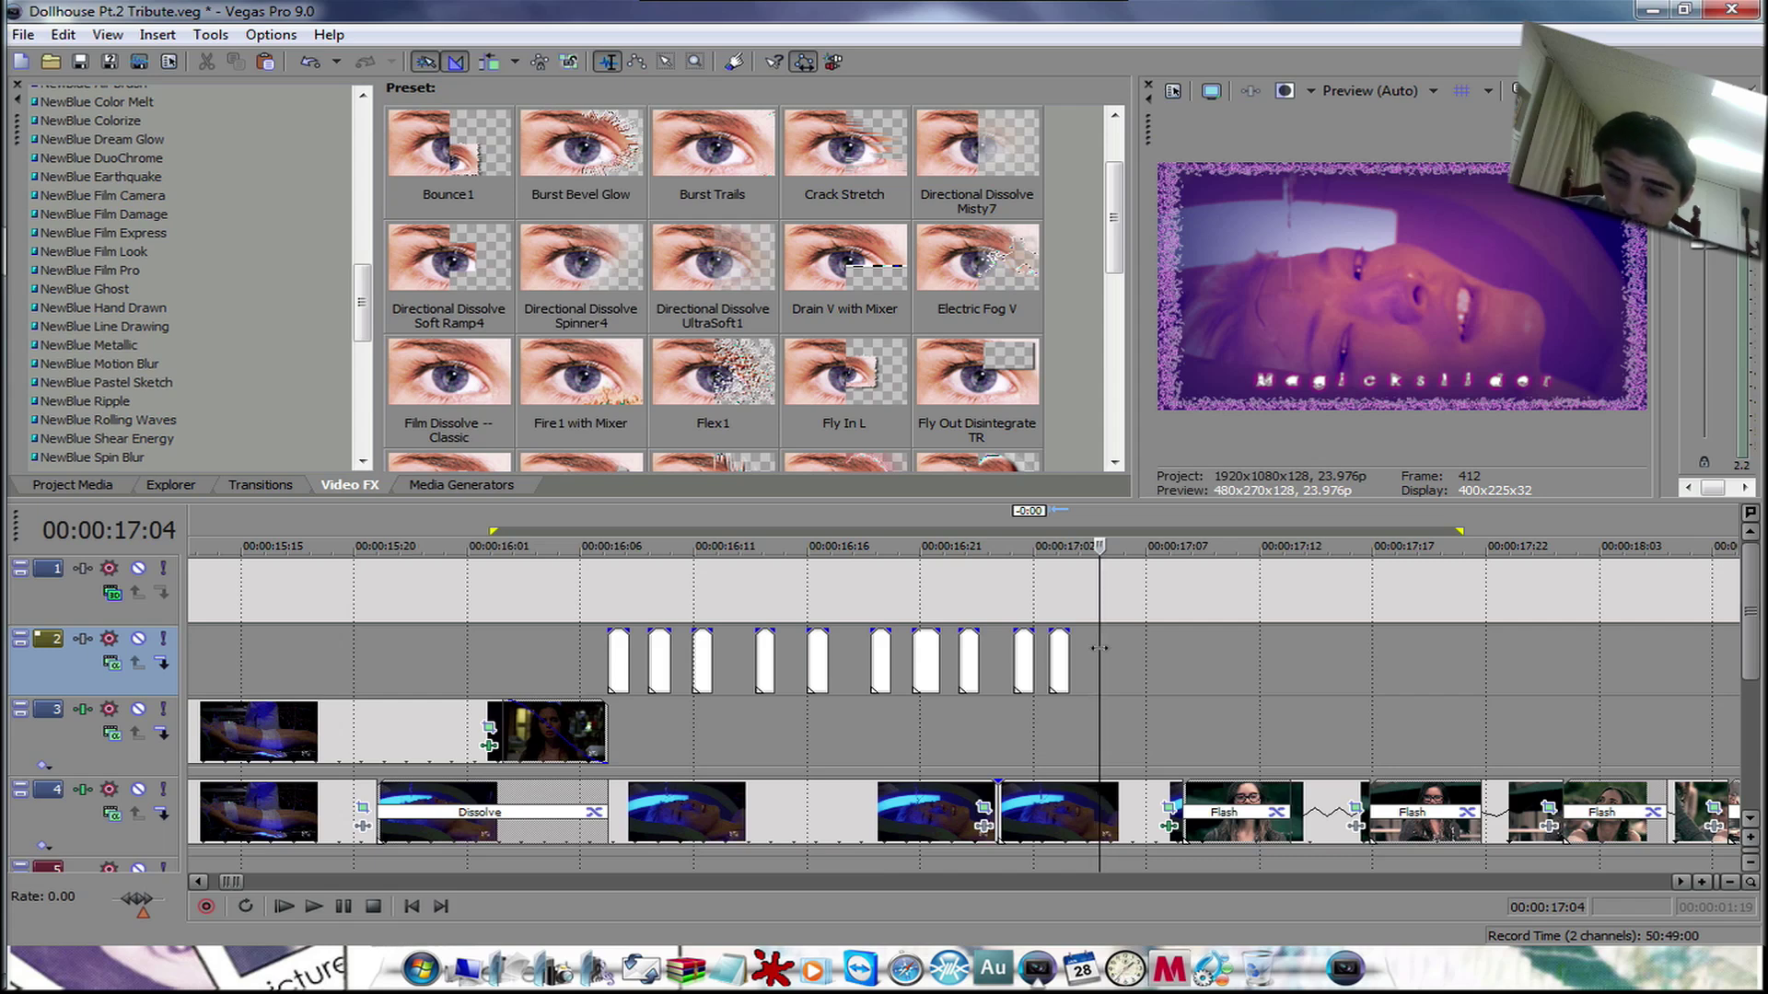
{"action": "left_click", "coordinate": [1680, 881]}
{"action": "left_click", "coordinate": [1680, 881]}
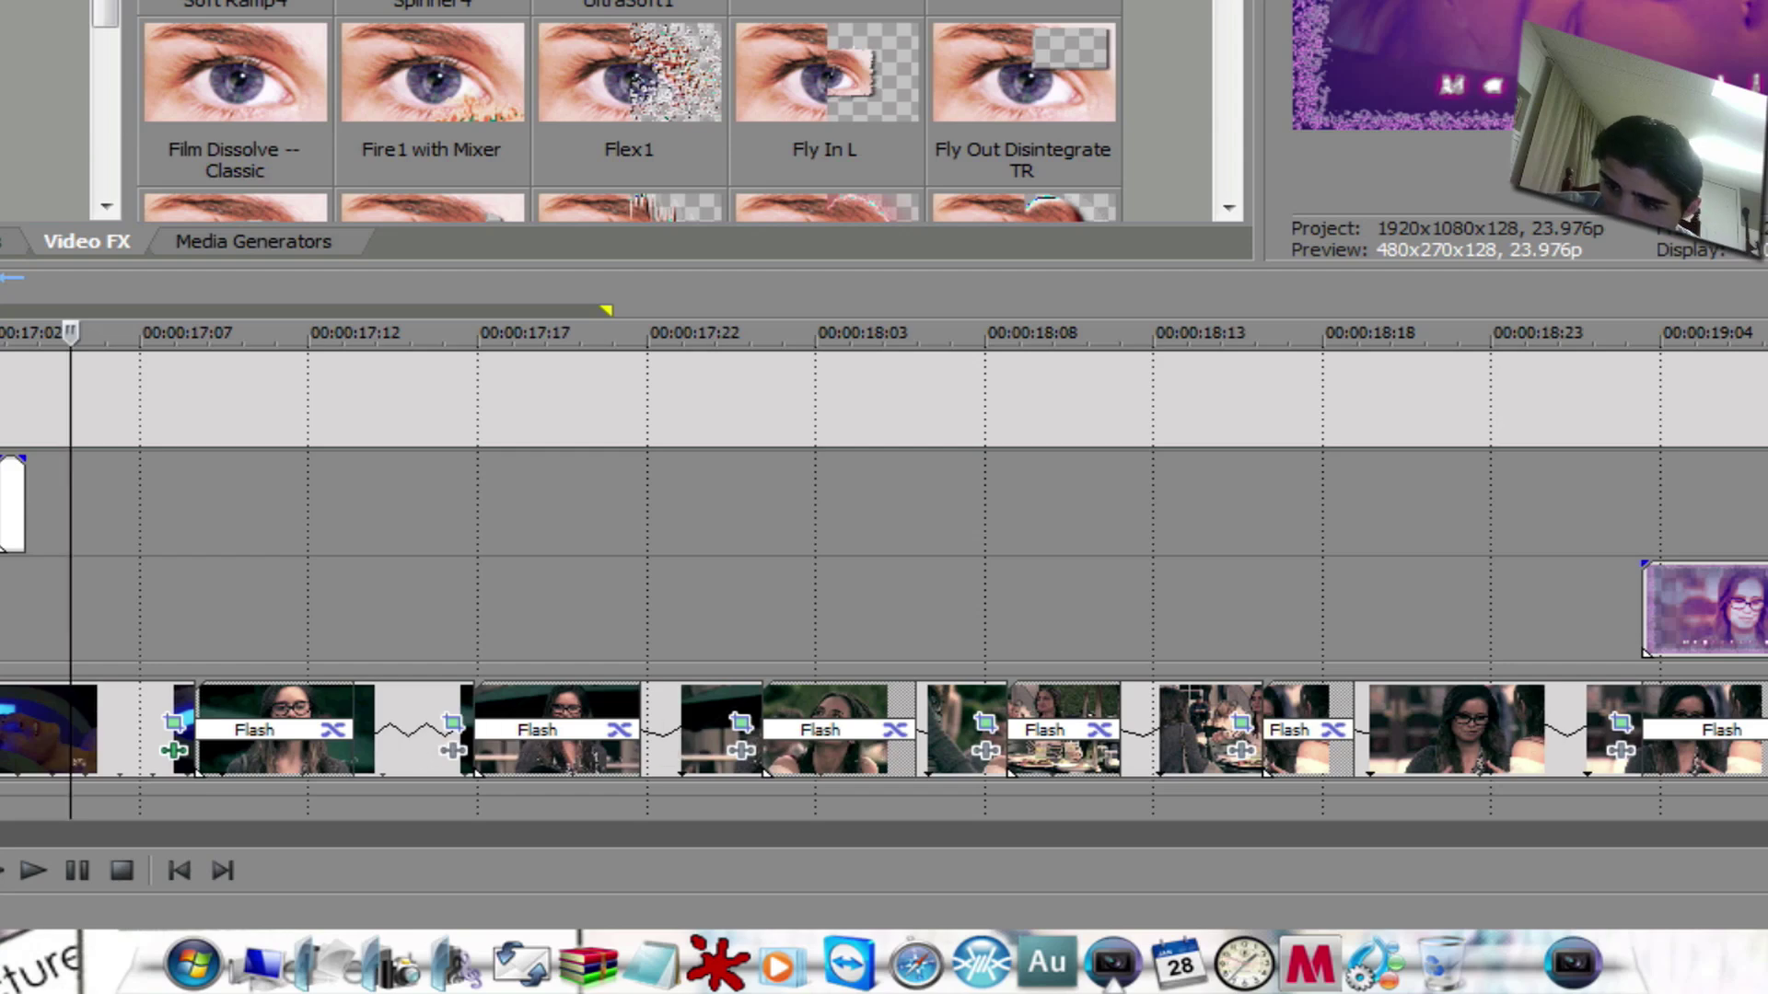
{"action": "scroll", "coordinate": [1598, 741], "scroll_direction": "right", "scroll_amount": 10}
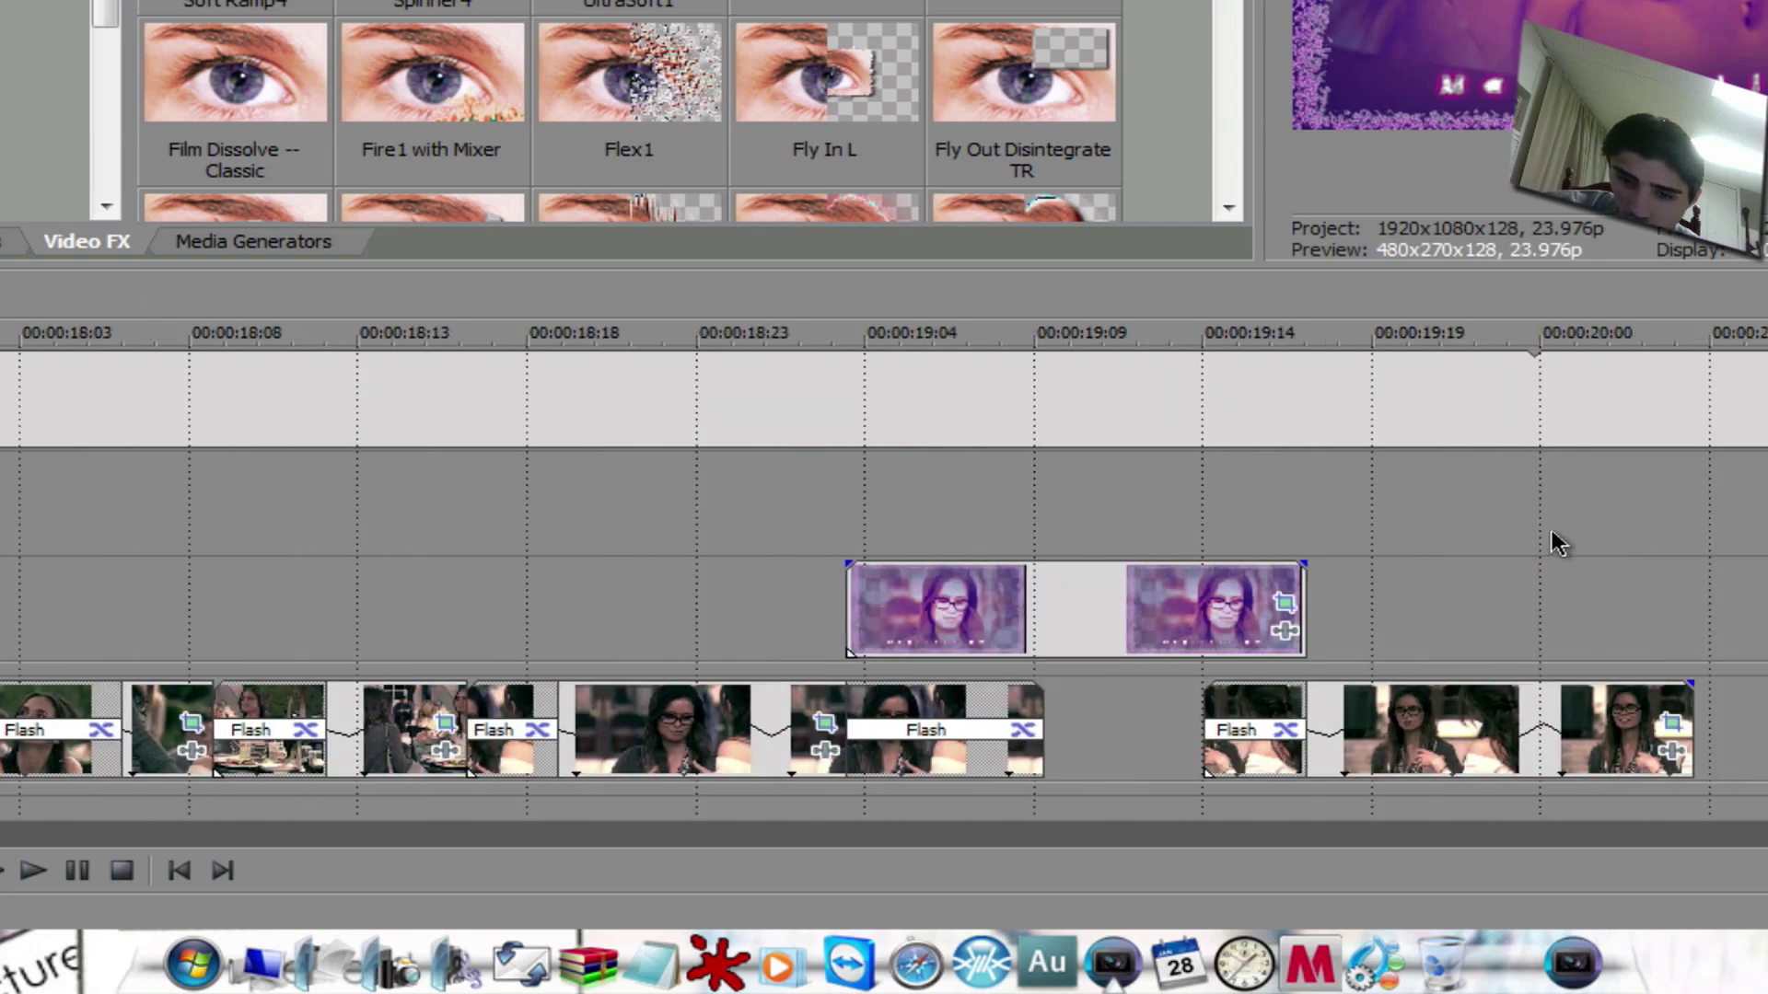
{"action": "left_click", "coordinate": [948, 599]}
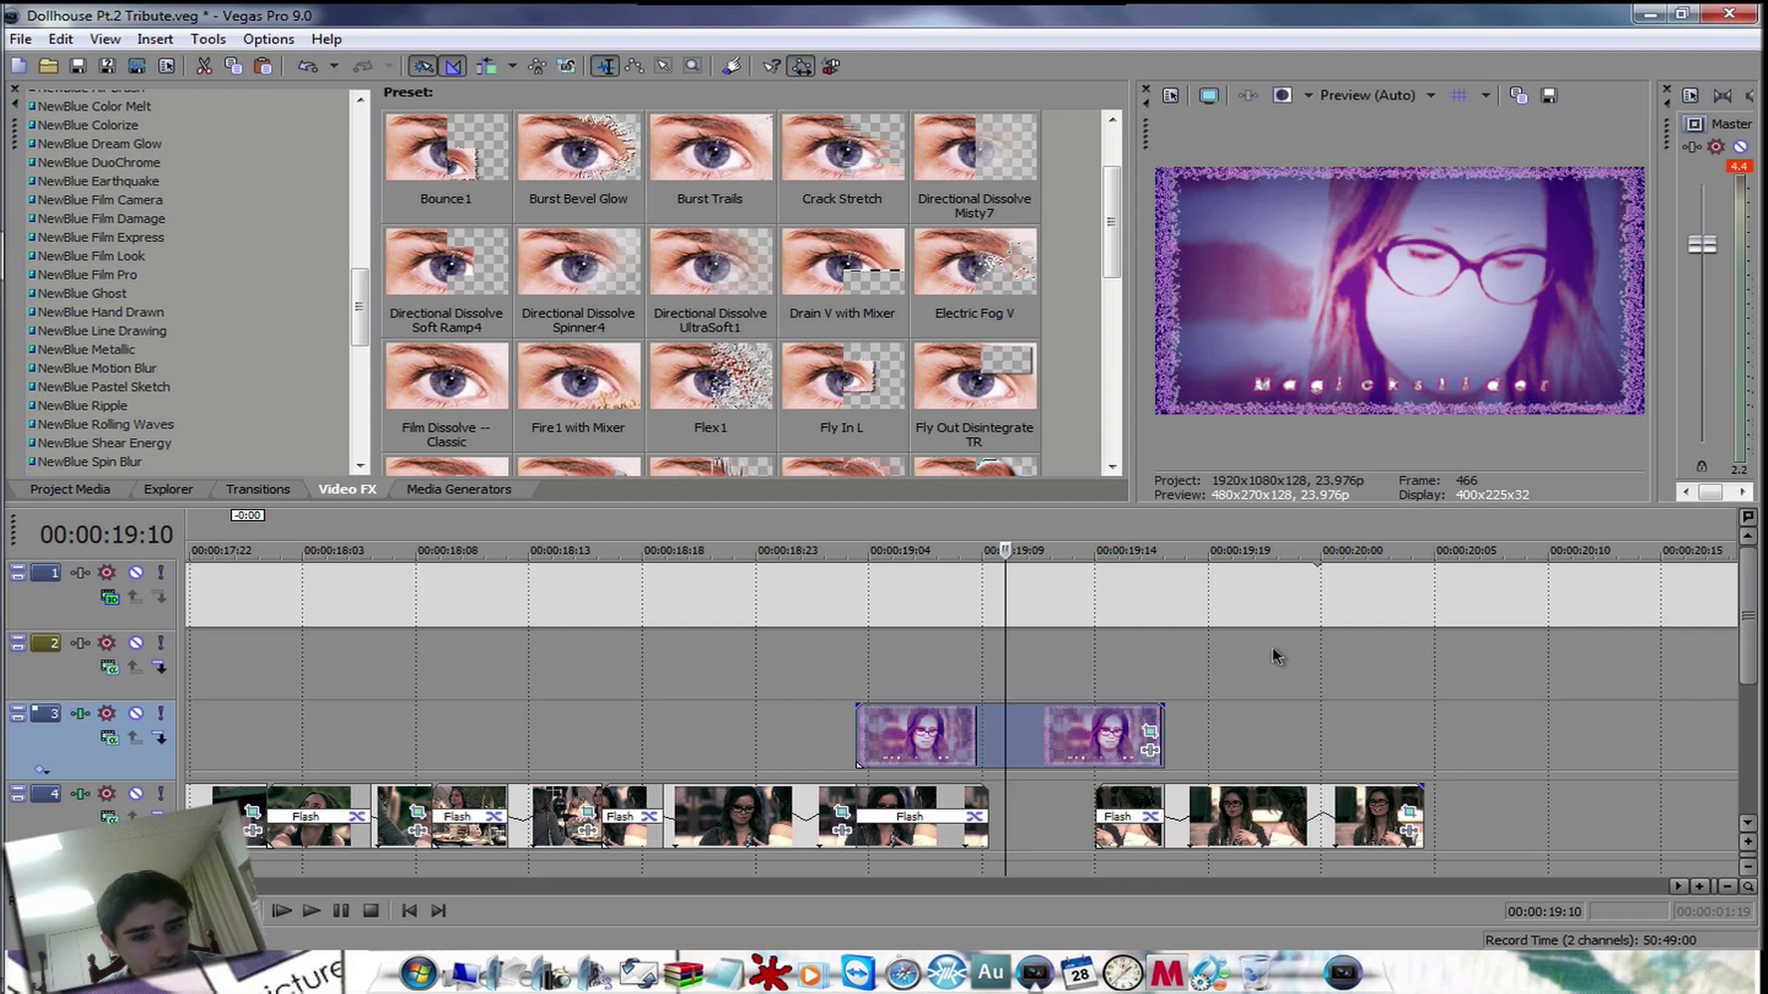
- Put the playhead at 19:13, open Save Snapshot to File, browse its folder and close it
{"action": "left_click", "coordinate": [1074, 730]}
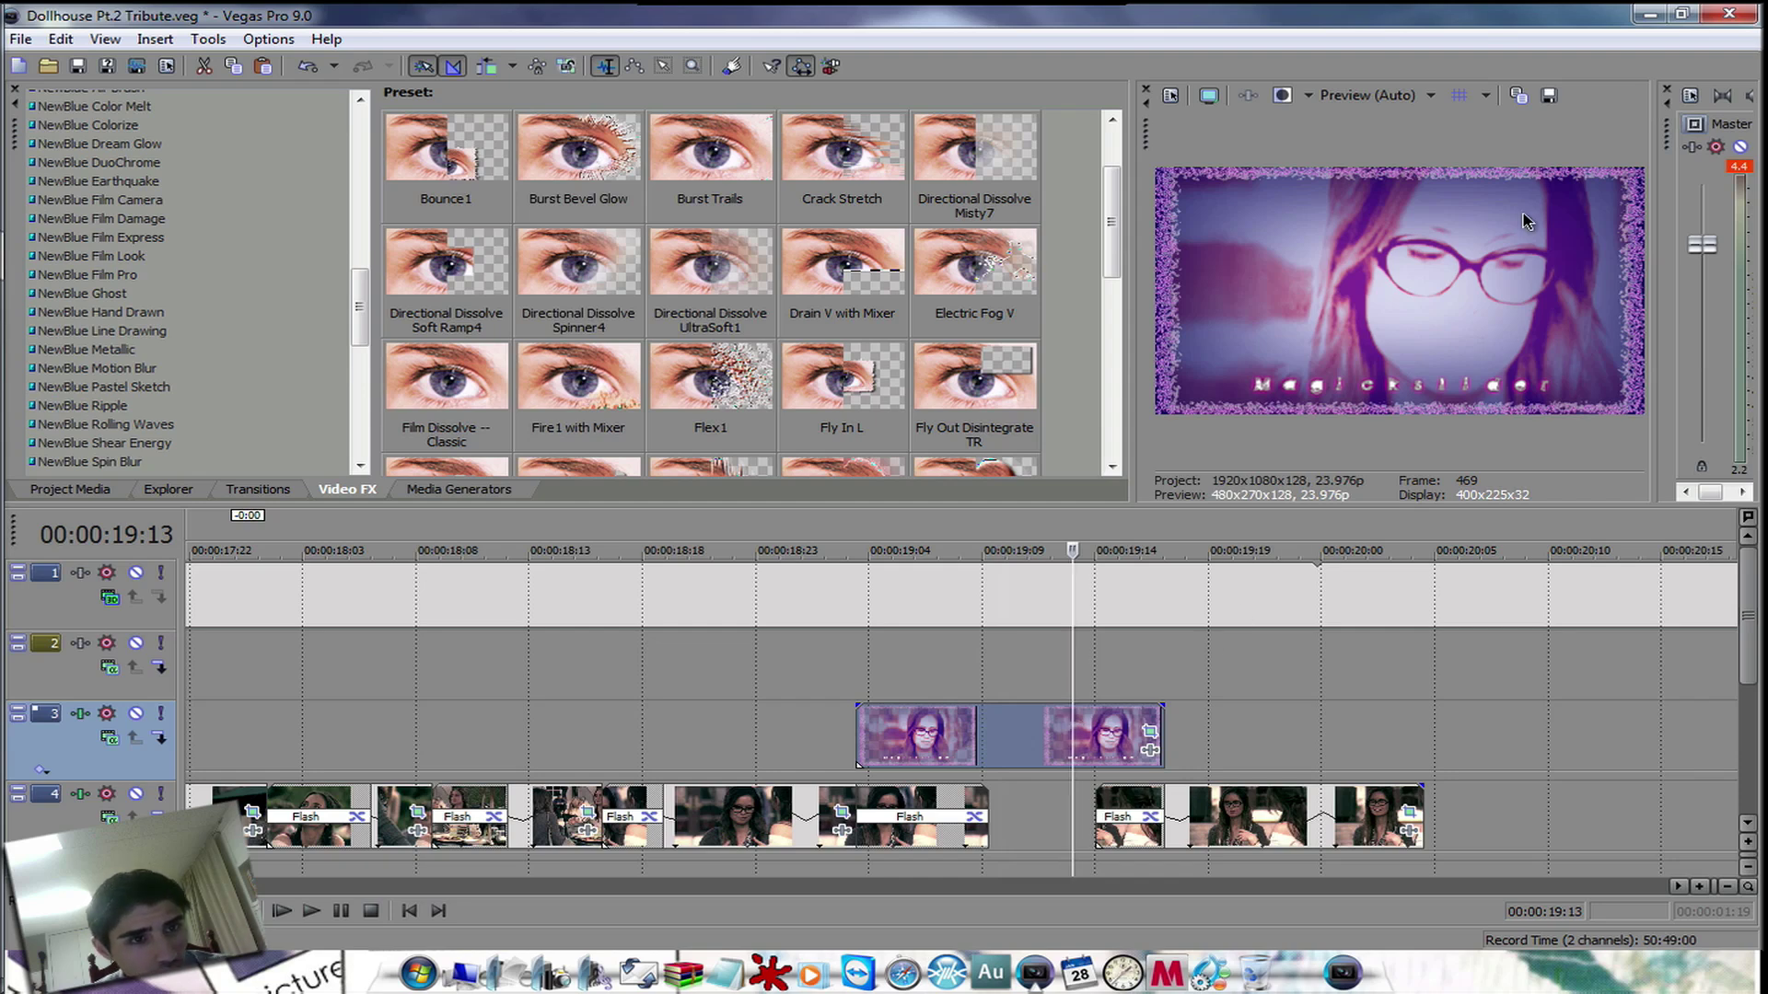
{"action": "left_click", "coordinate": [1550, 95]}
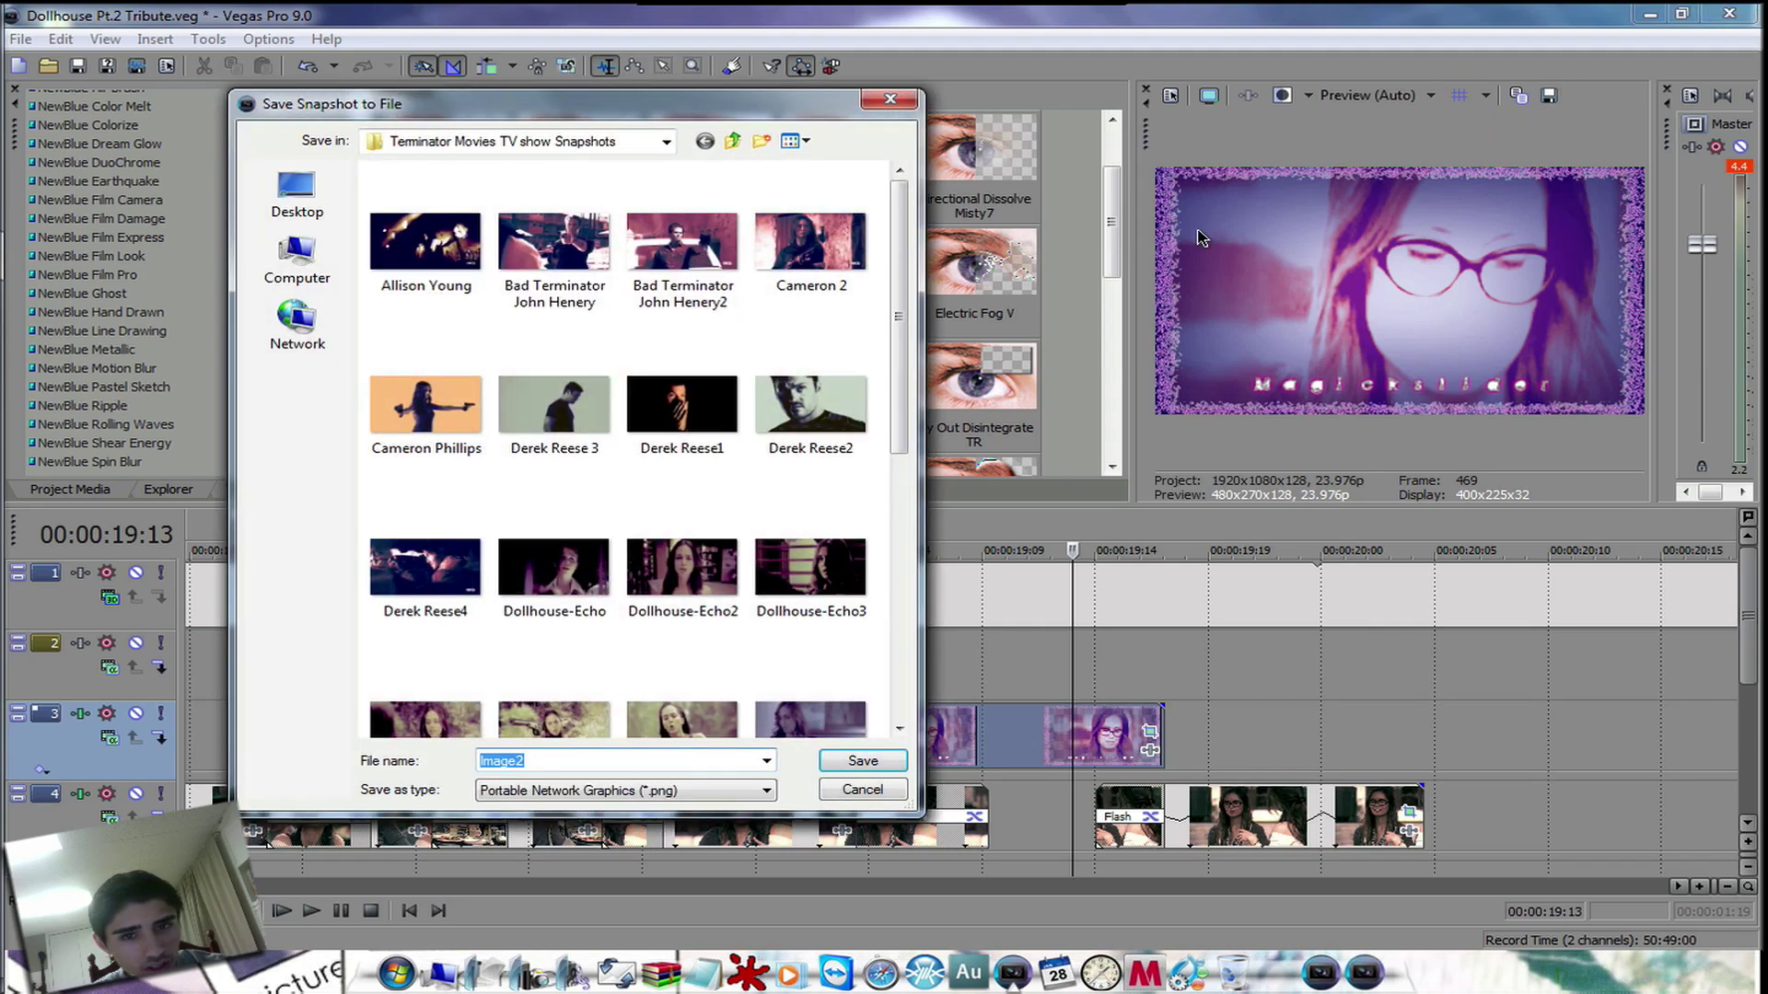
{"action": "left_click_drag", "start_coordinate": [898, 350], "coordinate": [903, 428]}
{"action": "scroll", "coordinate": [822, 553], "scroll_direction": "down", "scroll_amount": 5}
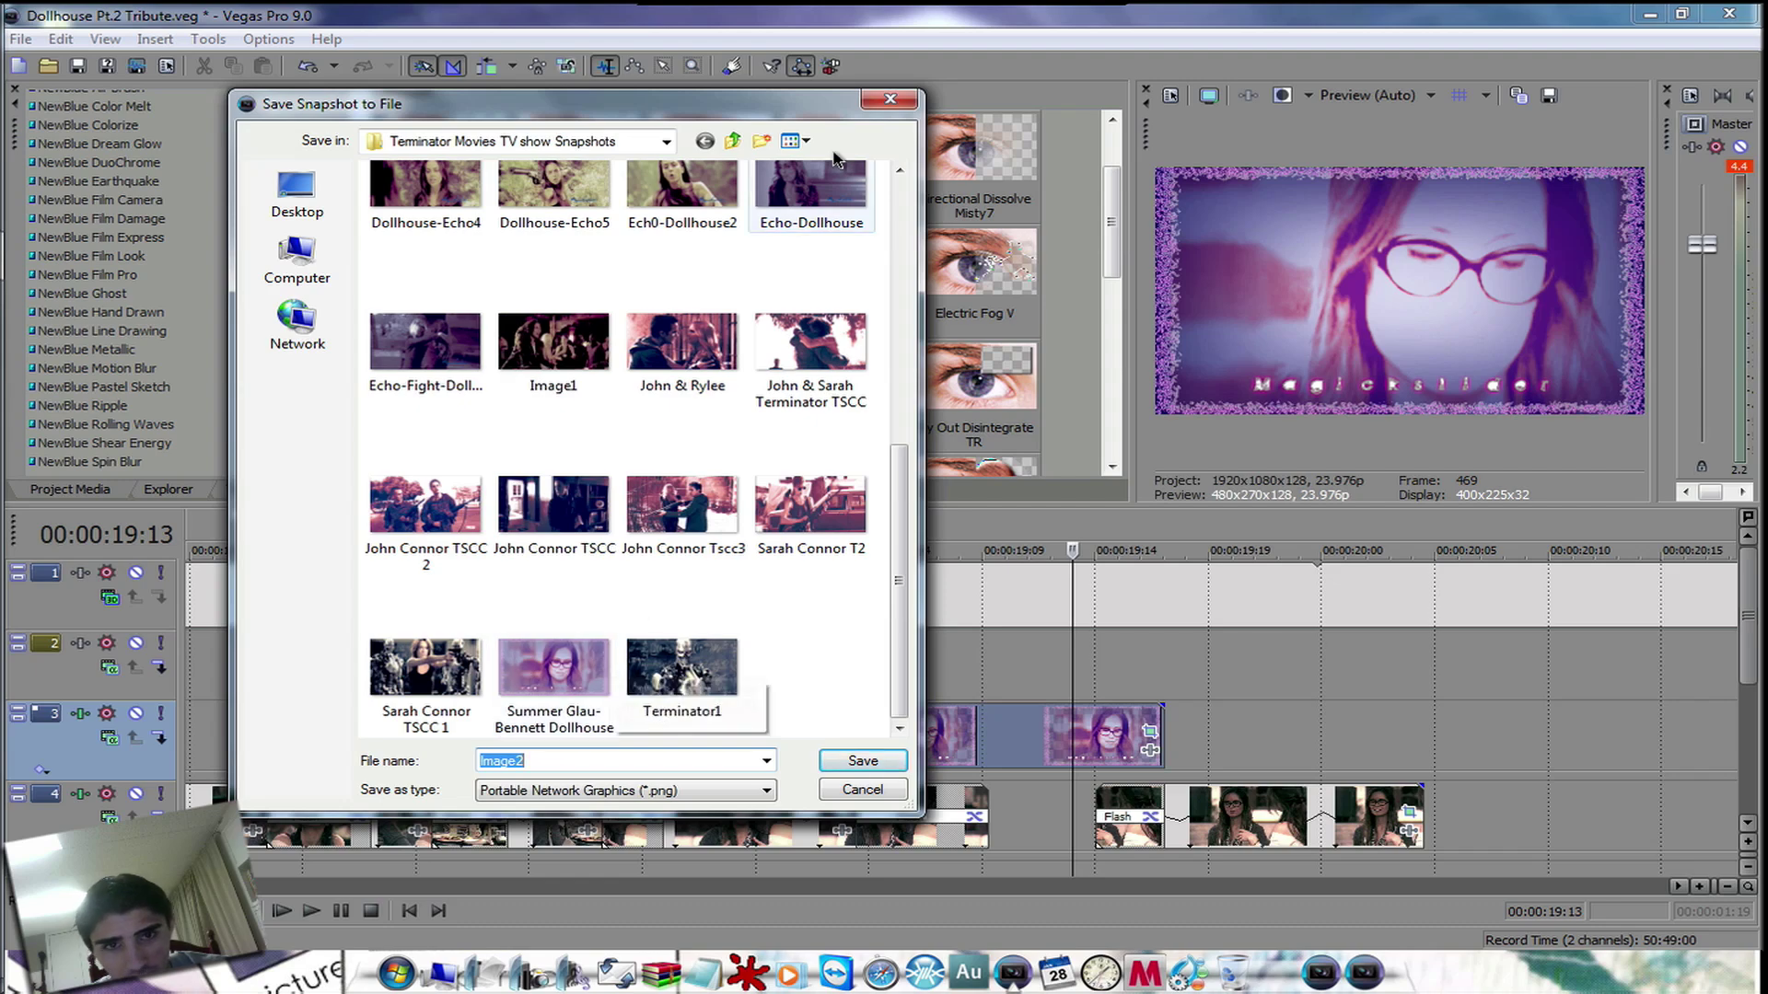
{"action": "left_click", "coordinate": [886, 99]}
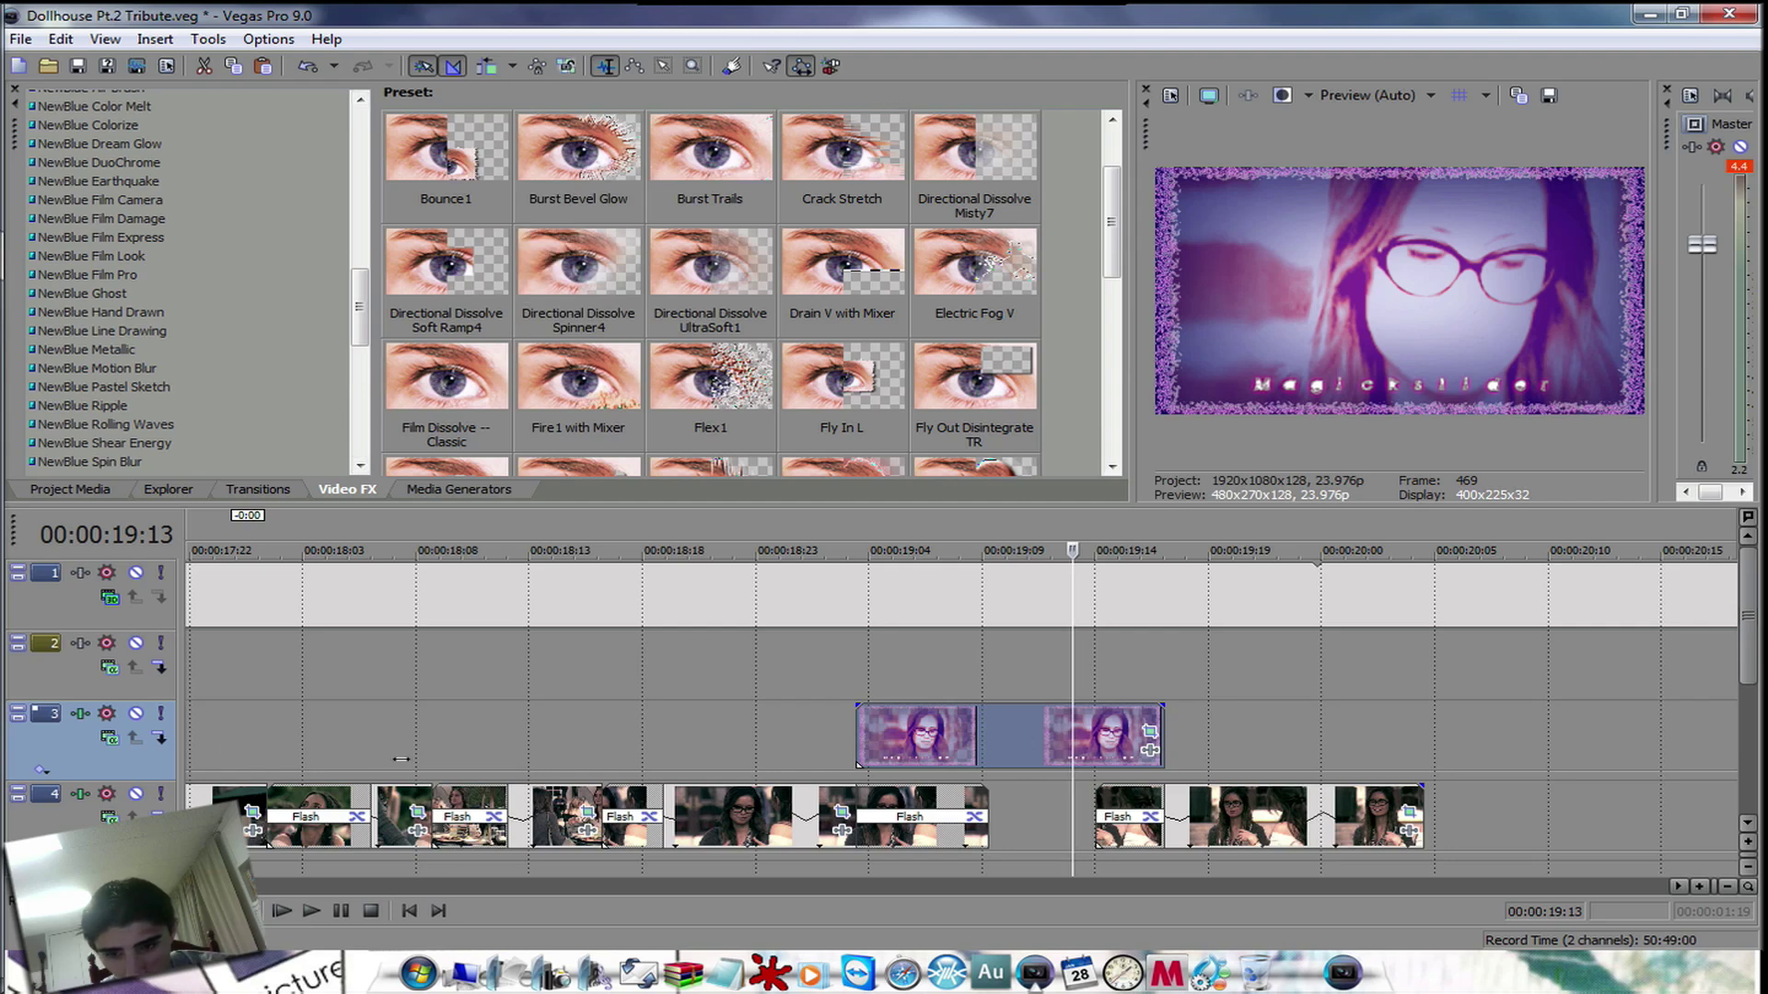
{"action": "left_click_drag", "start_coordinate": [238, 737], "coordinate": [1468, 804]}
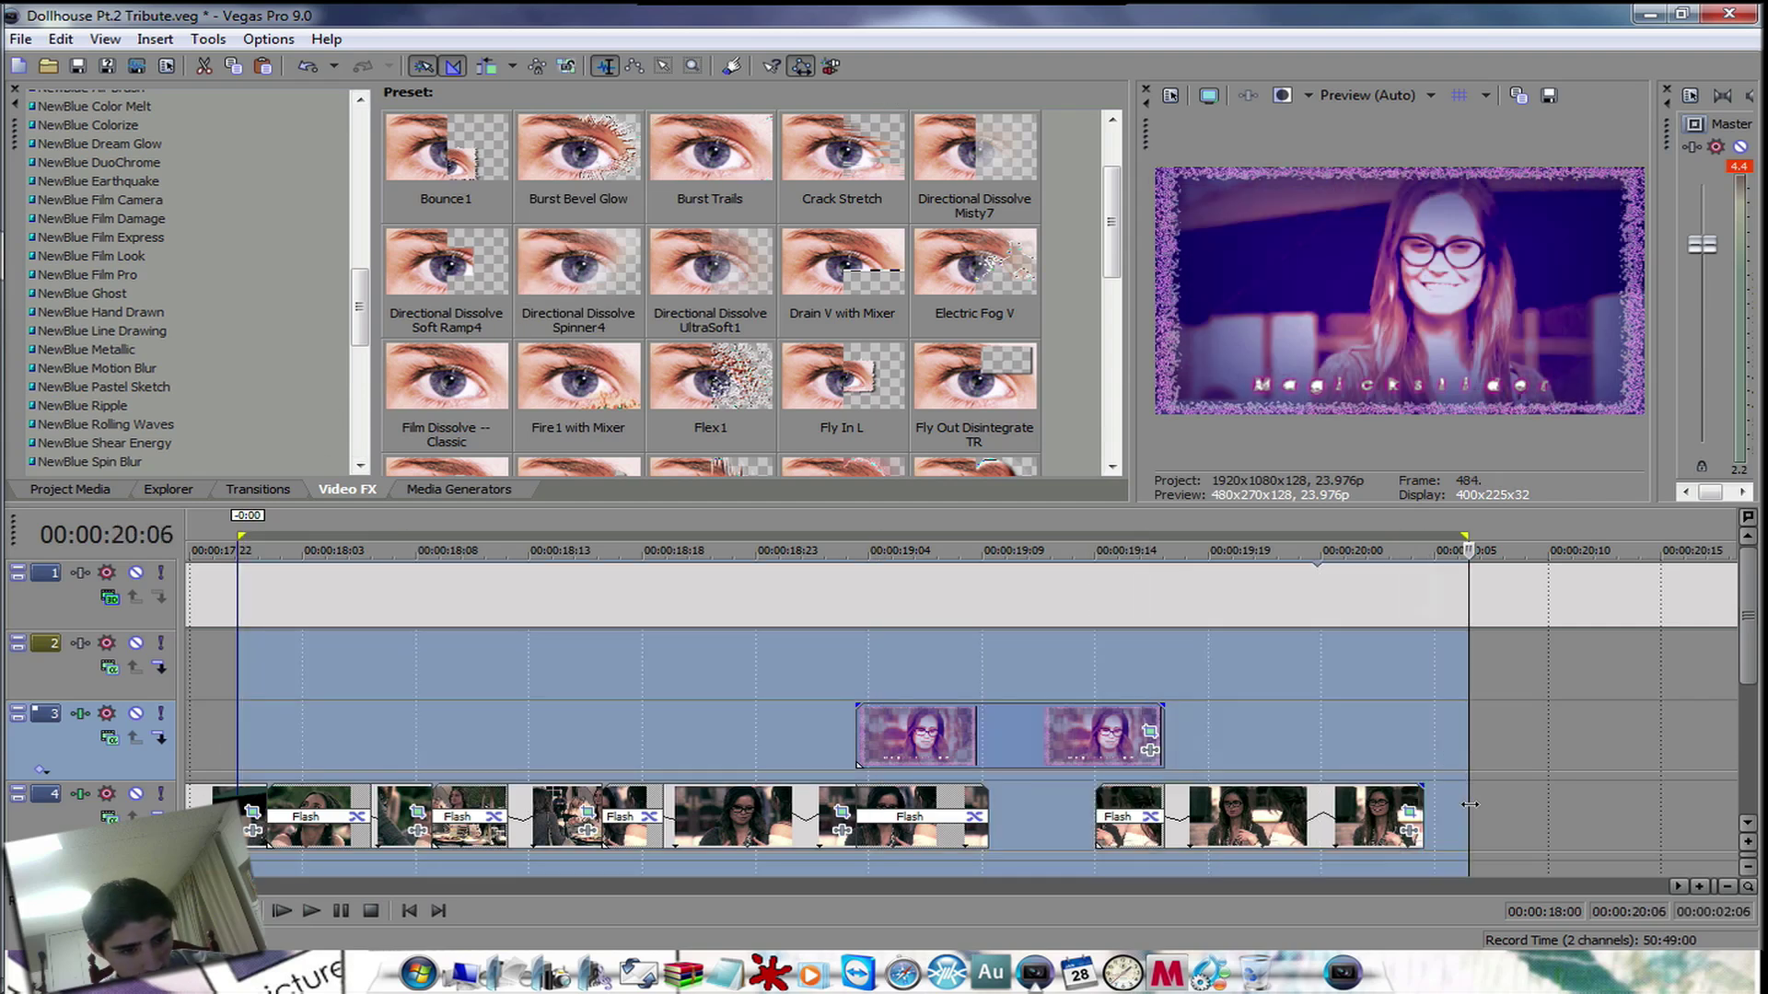
{"action": "key", "text": "space"}
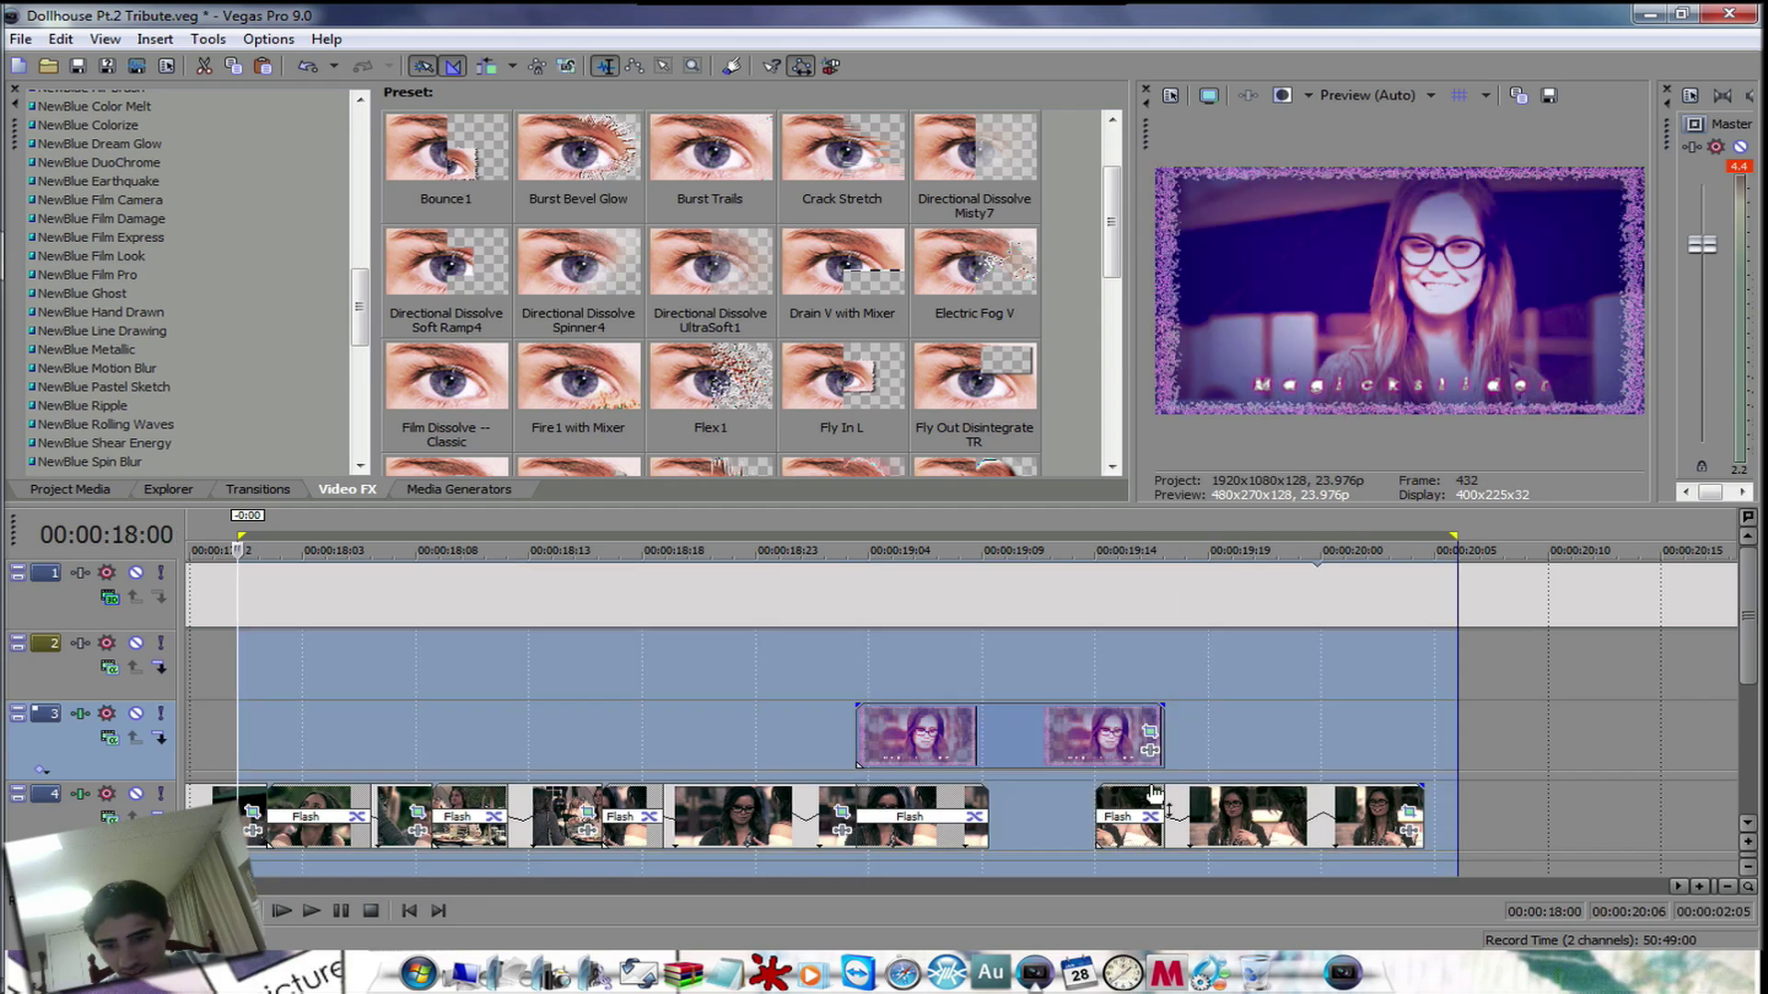
{"action": "left_click", "coordinate": [240, 670]}
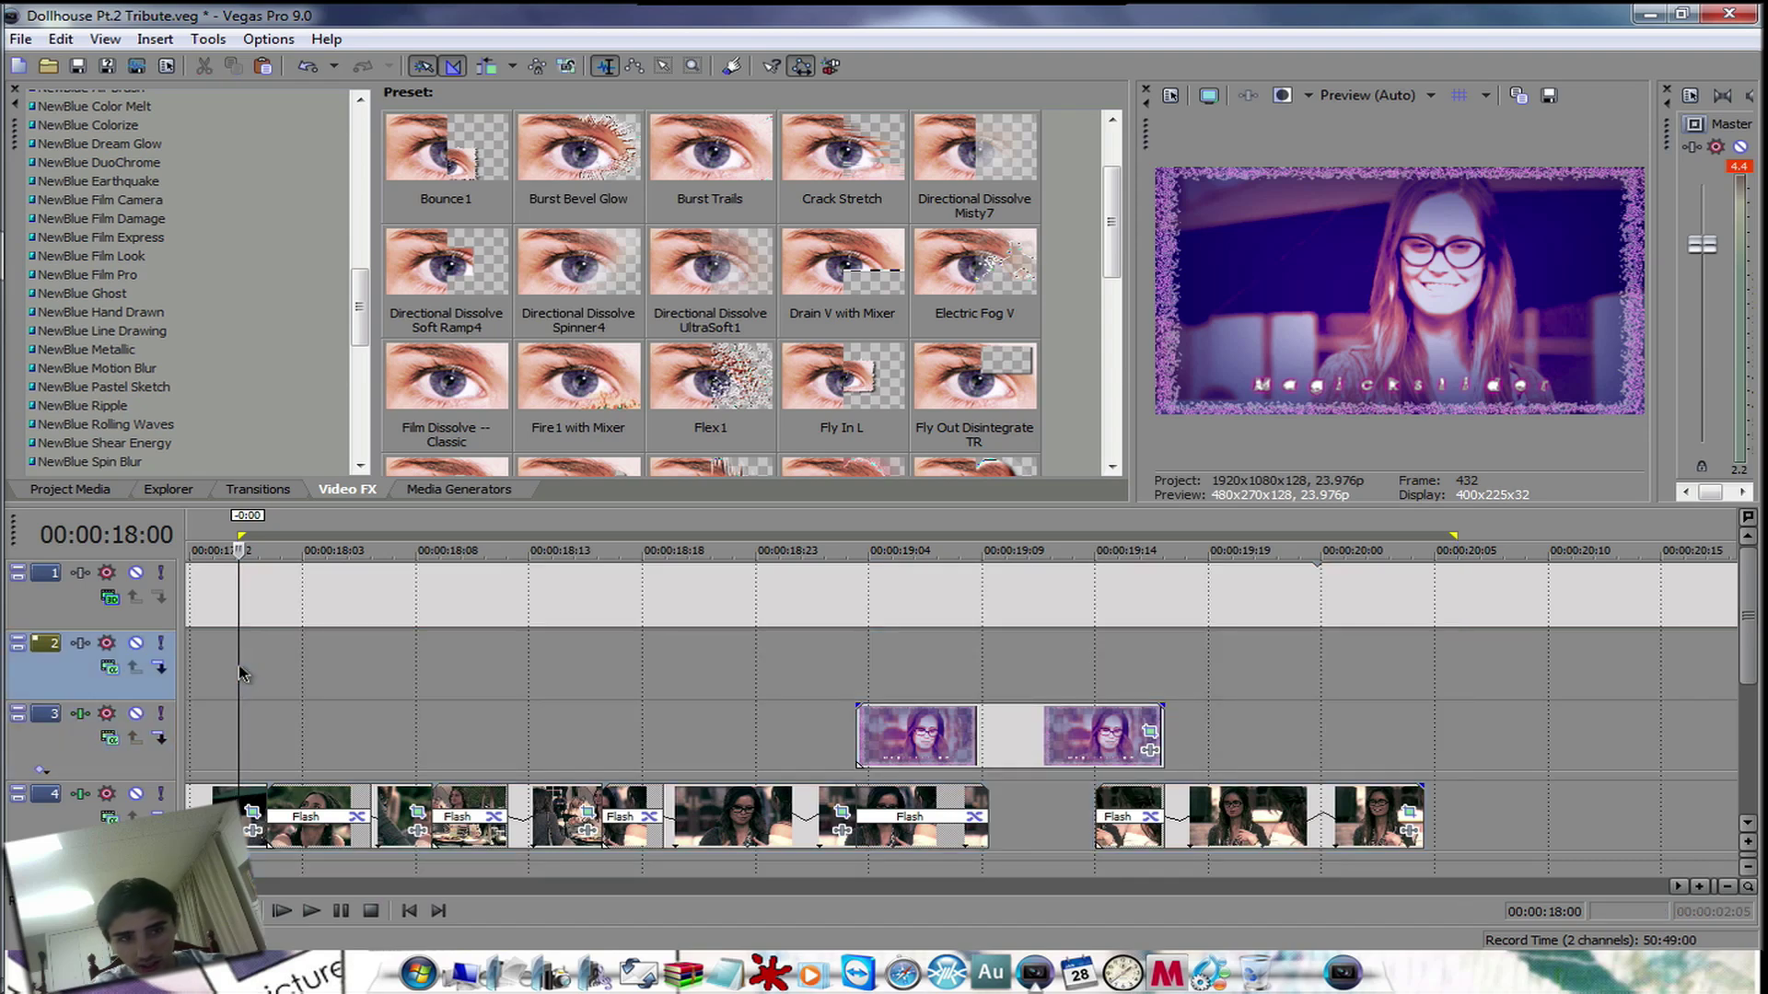
{"action": "key", "text": "space"}
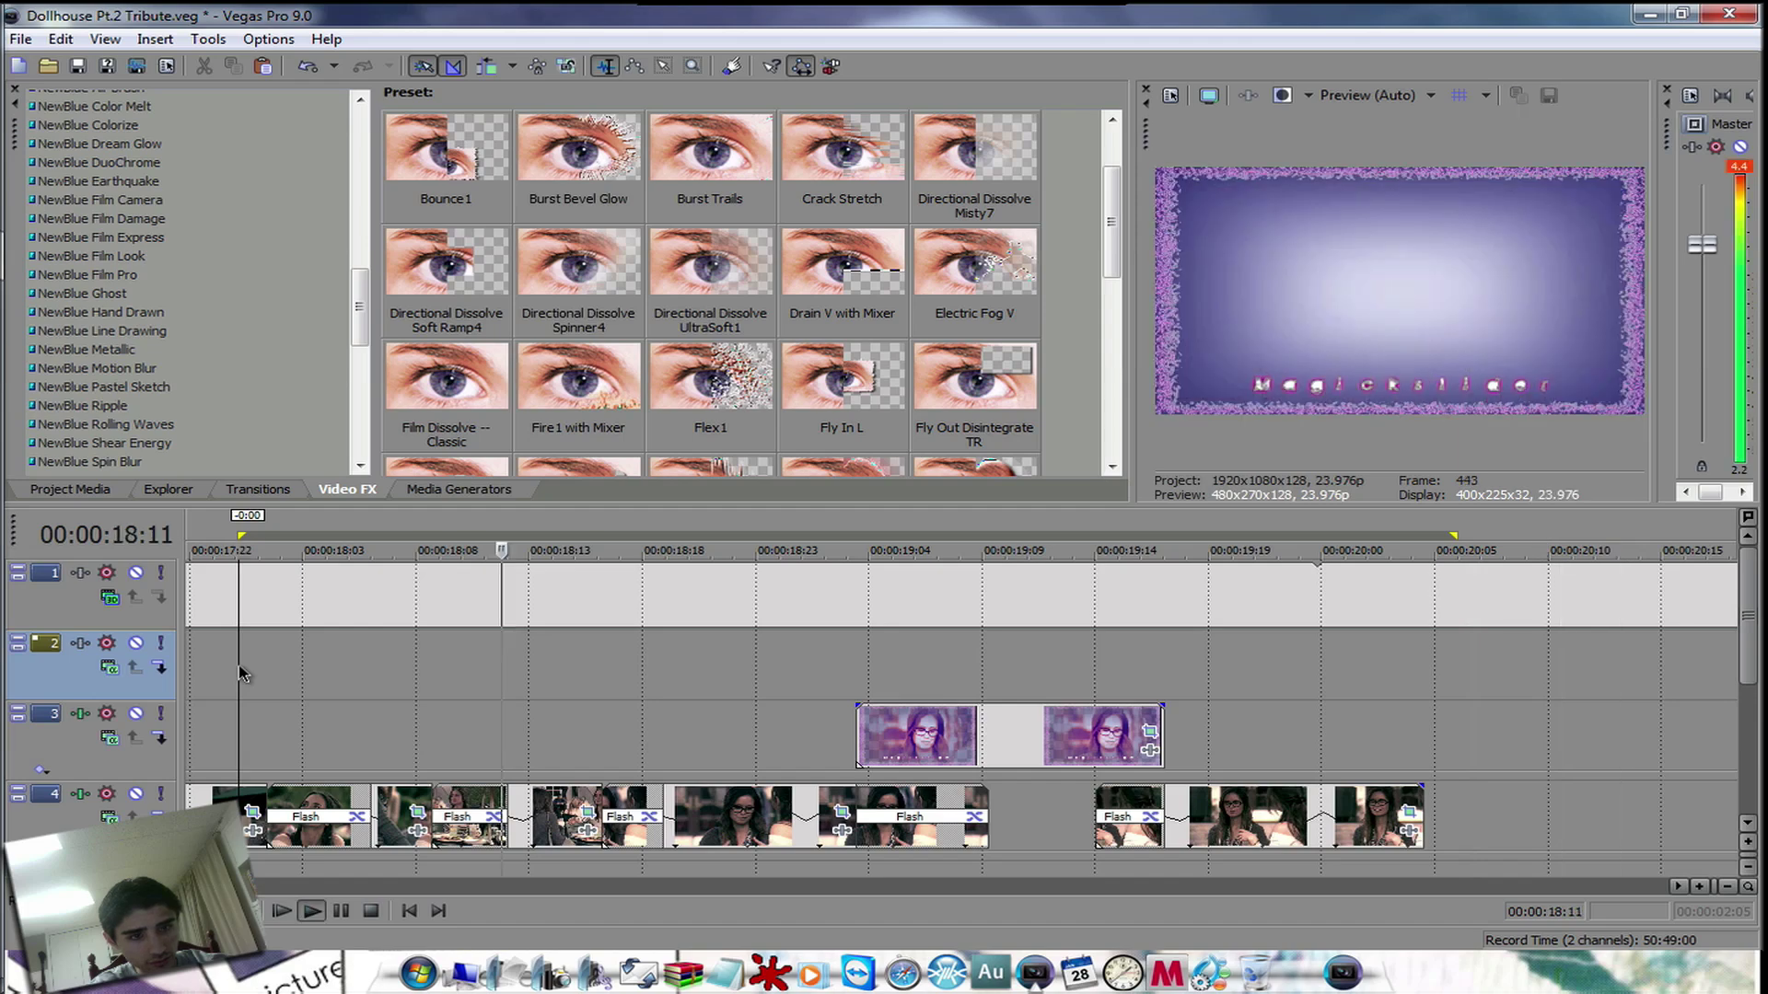
{"action": "key", "text": "space"}
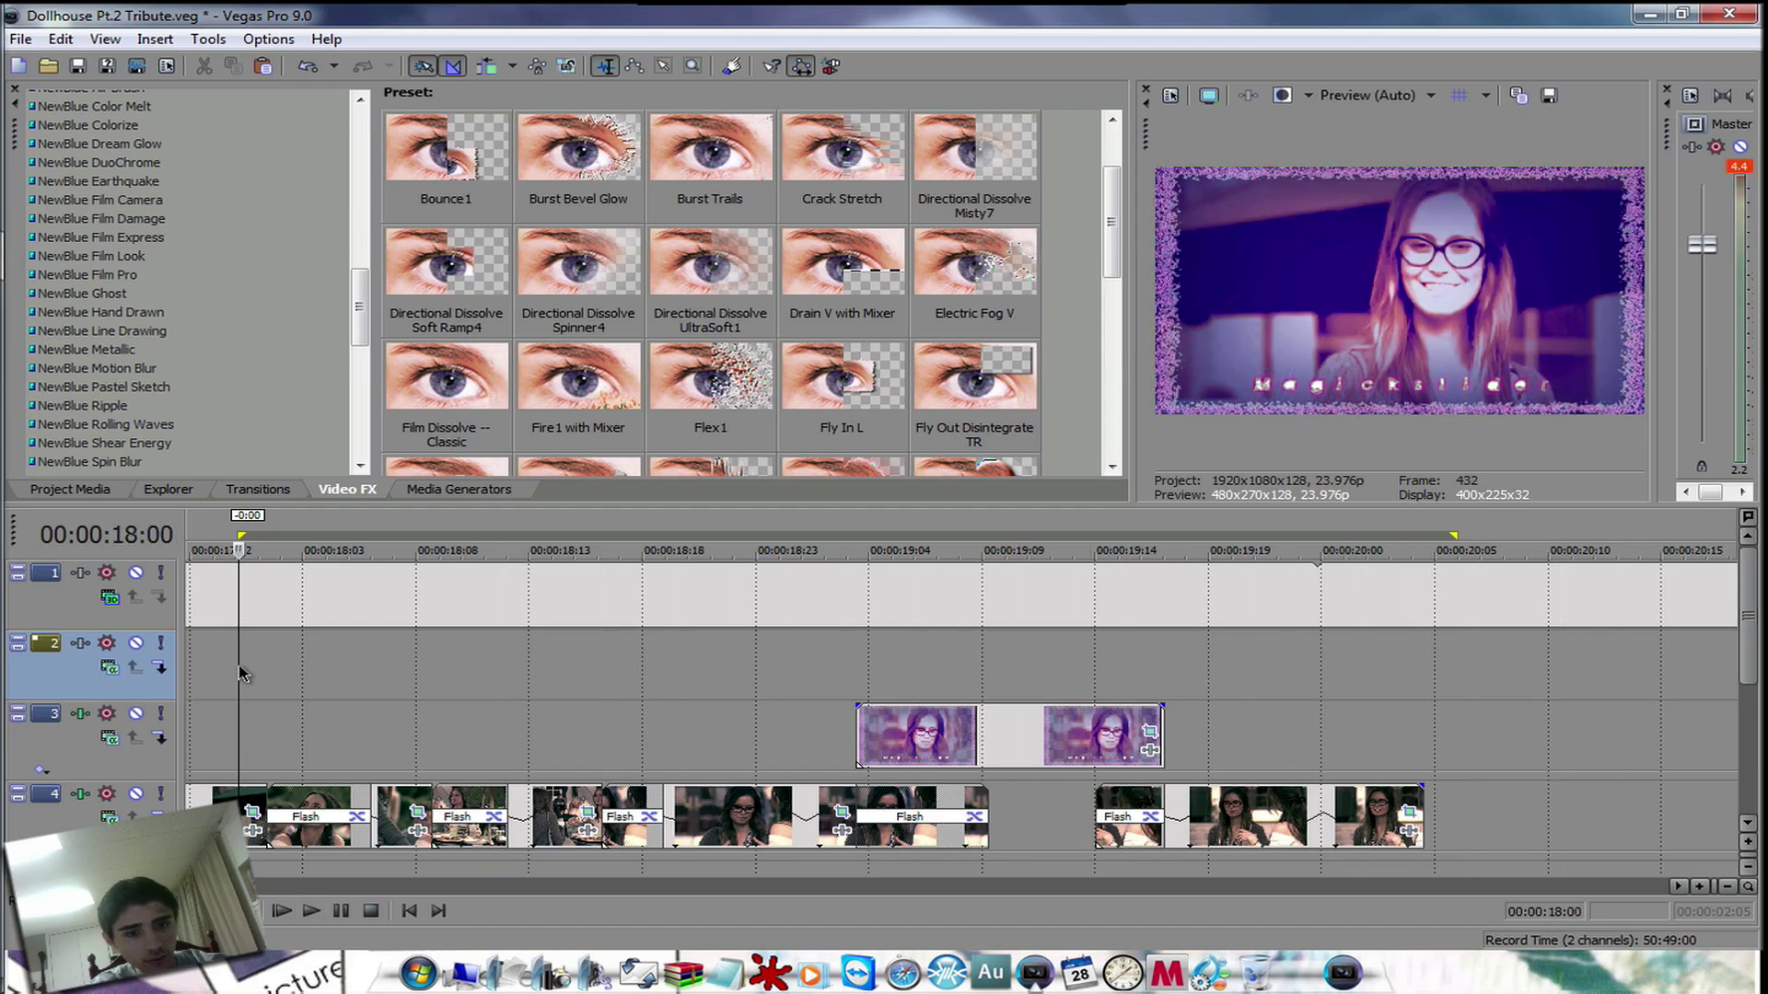
{"action": "left_click", "coordinate": [1040, 745]}
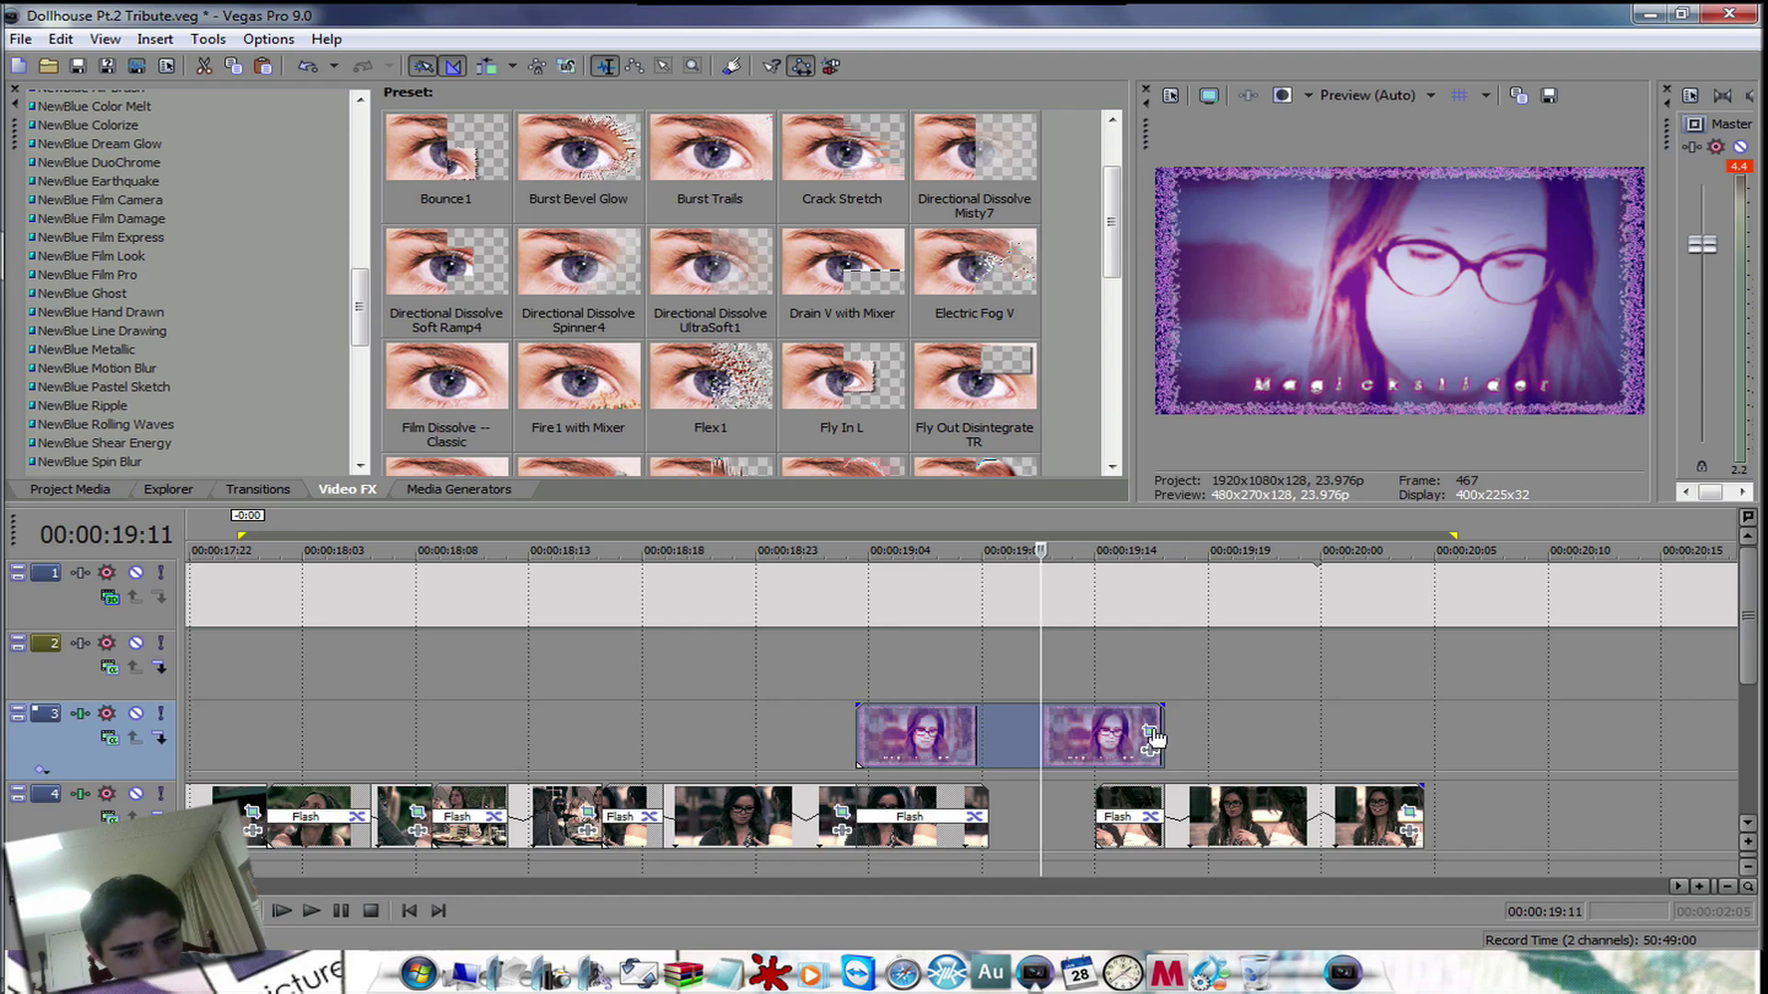
{"action": "left_click", "coordinate": [1150, 733]}
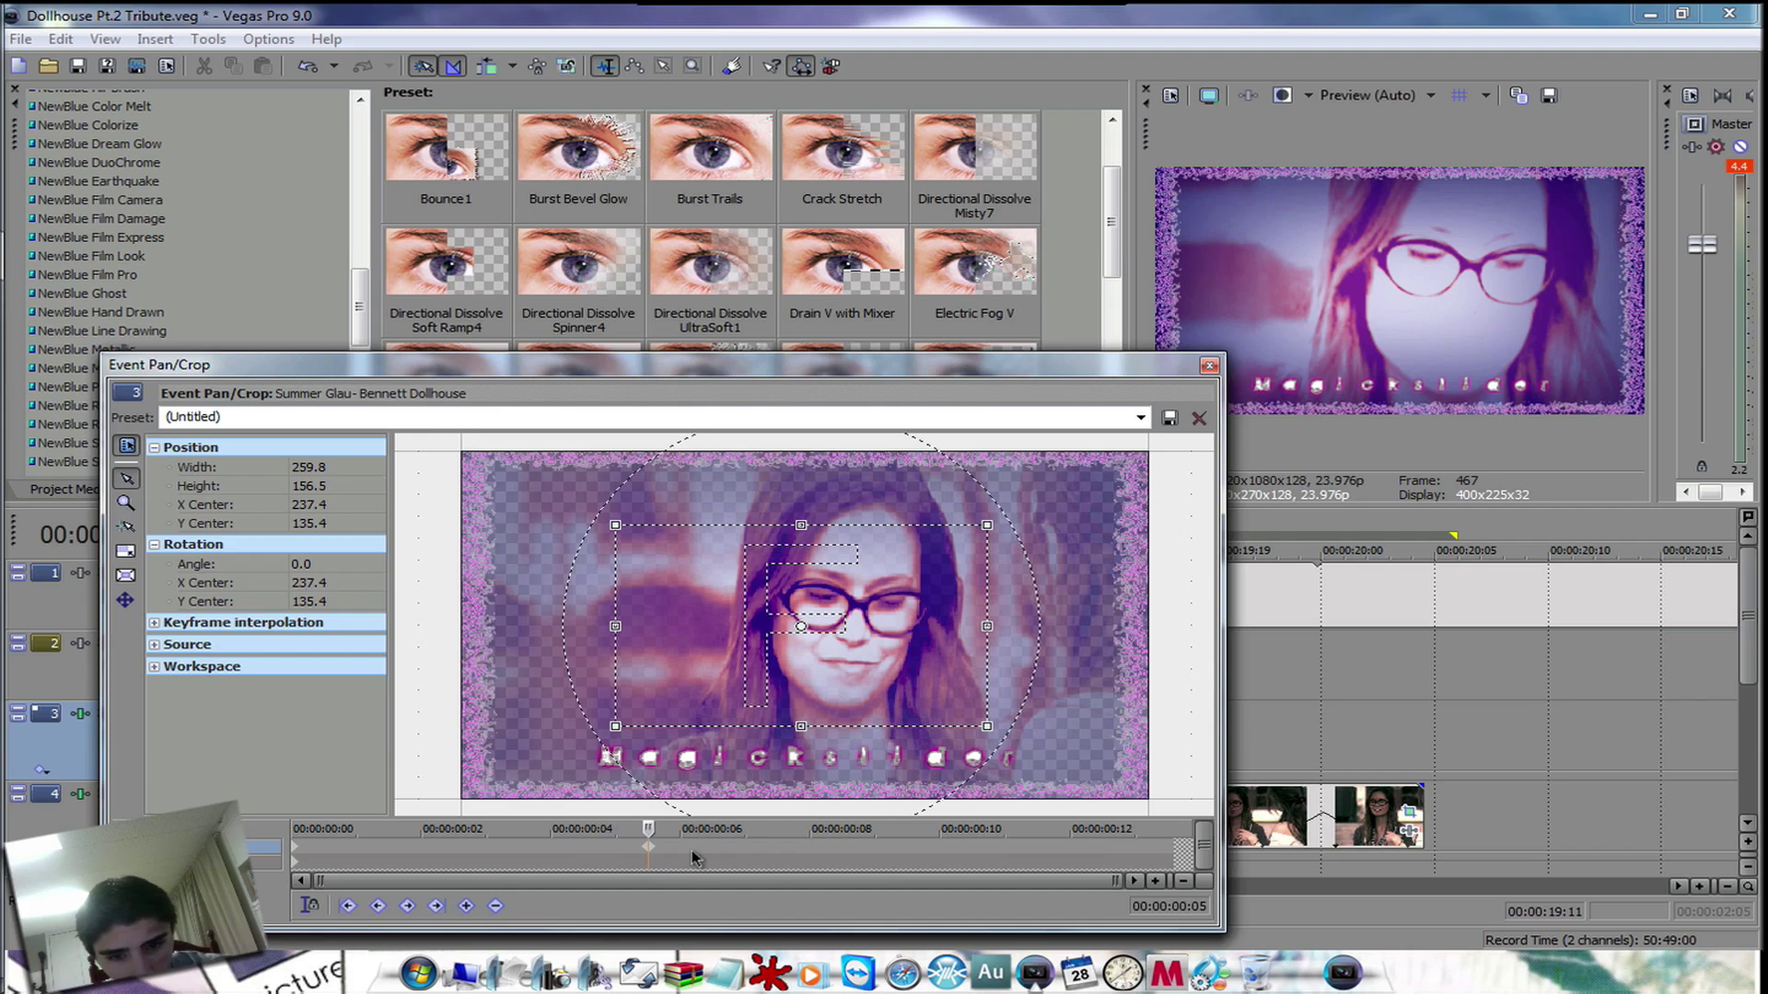
{"action": "left_click", "coordinate": [1210, 366]}
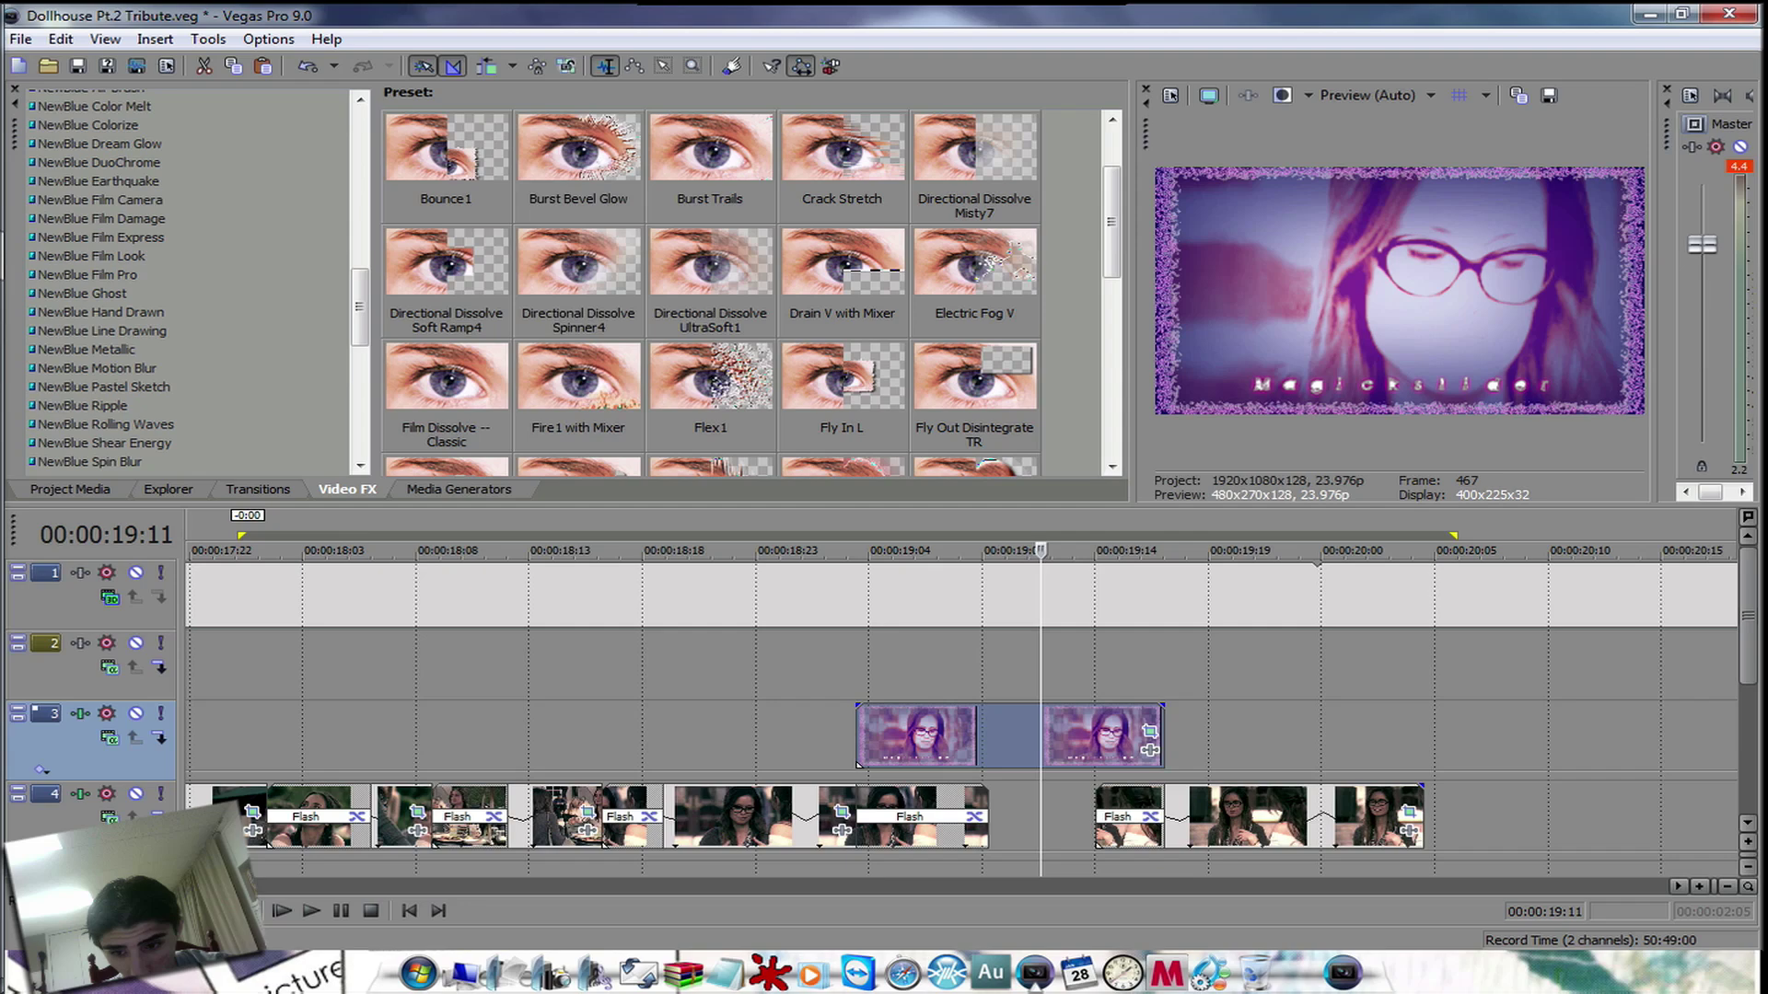
- Scroll the timeline left and place the cursor on the track 3 clips at 11:05
{"action": "scroll", "coordinate": [329, 804], "scroll_direction": "left", "scroll_amount": 5}
{"action": "scroll", "coordinate": [960, 704], "scroll_direction": "left", "scroll_amount": 15}
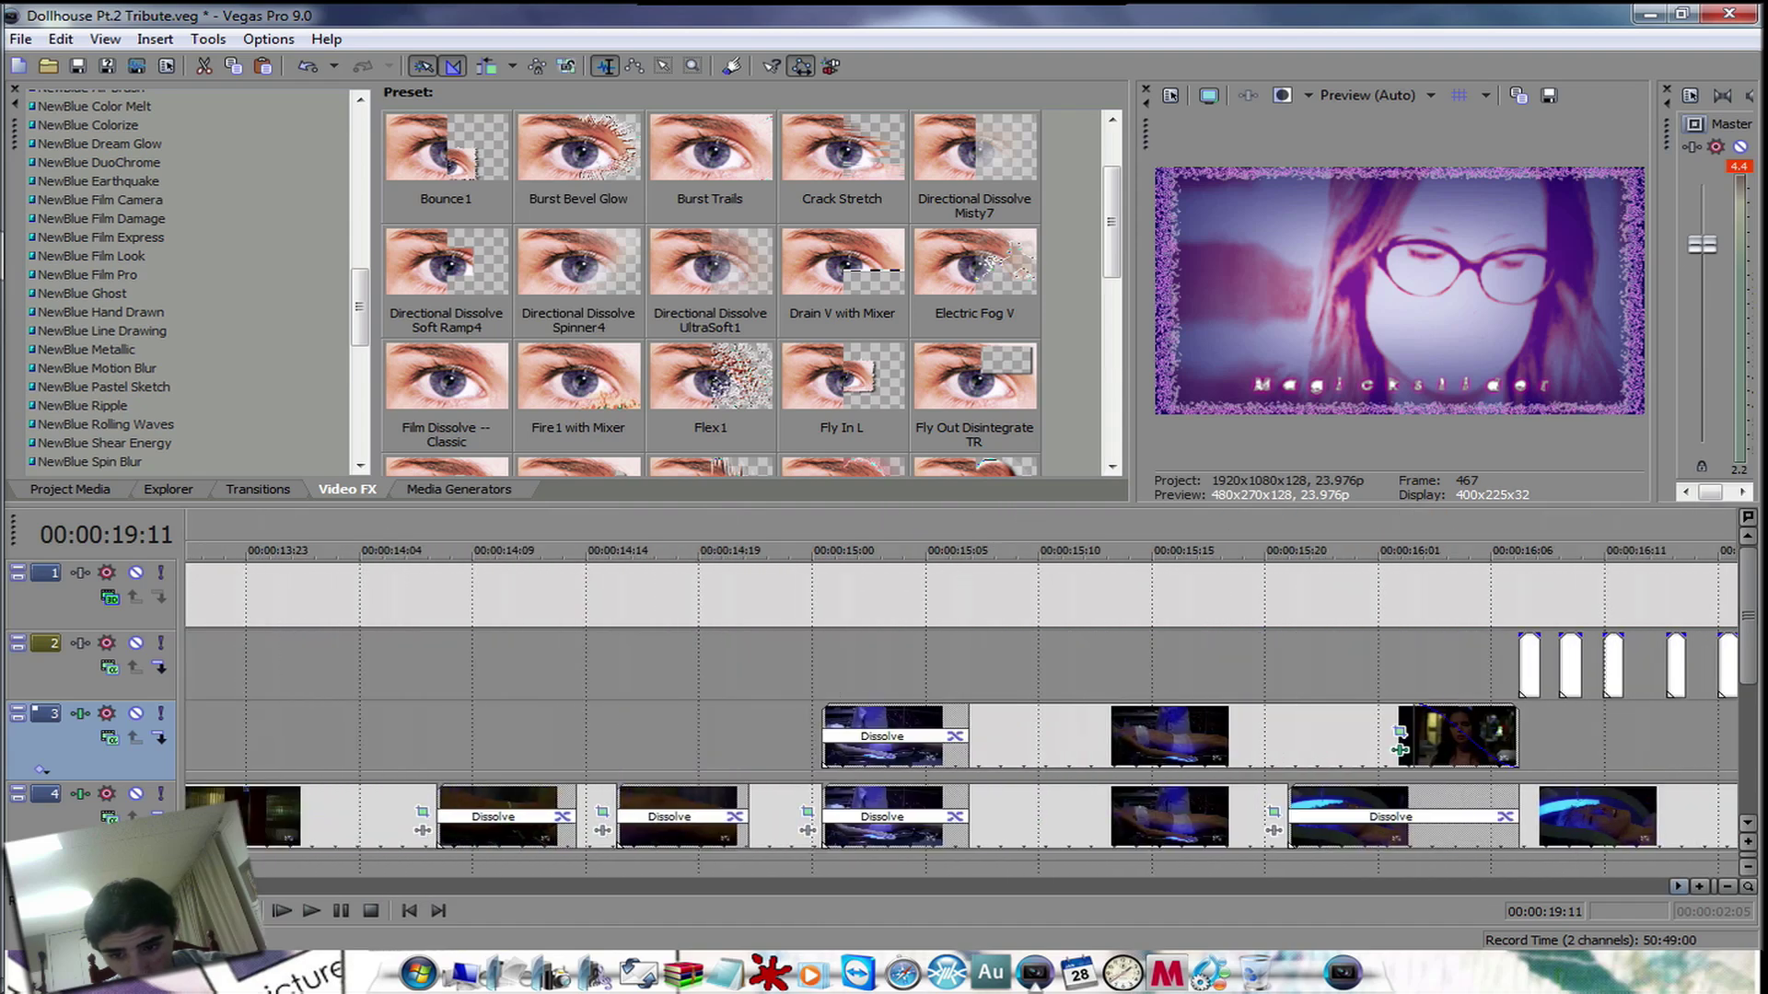
{"action": "scroll", "coordinate": [960, 705], "scroll_direction": "left", "scroll_amount": 15}
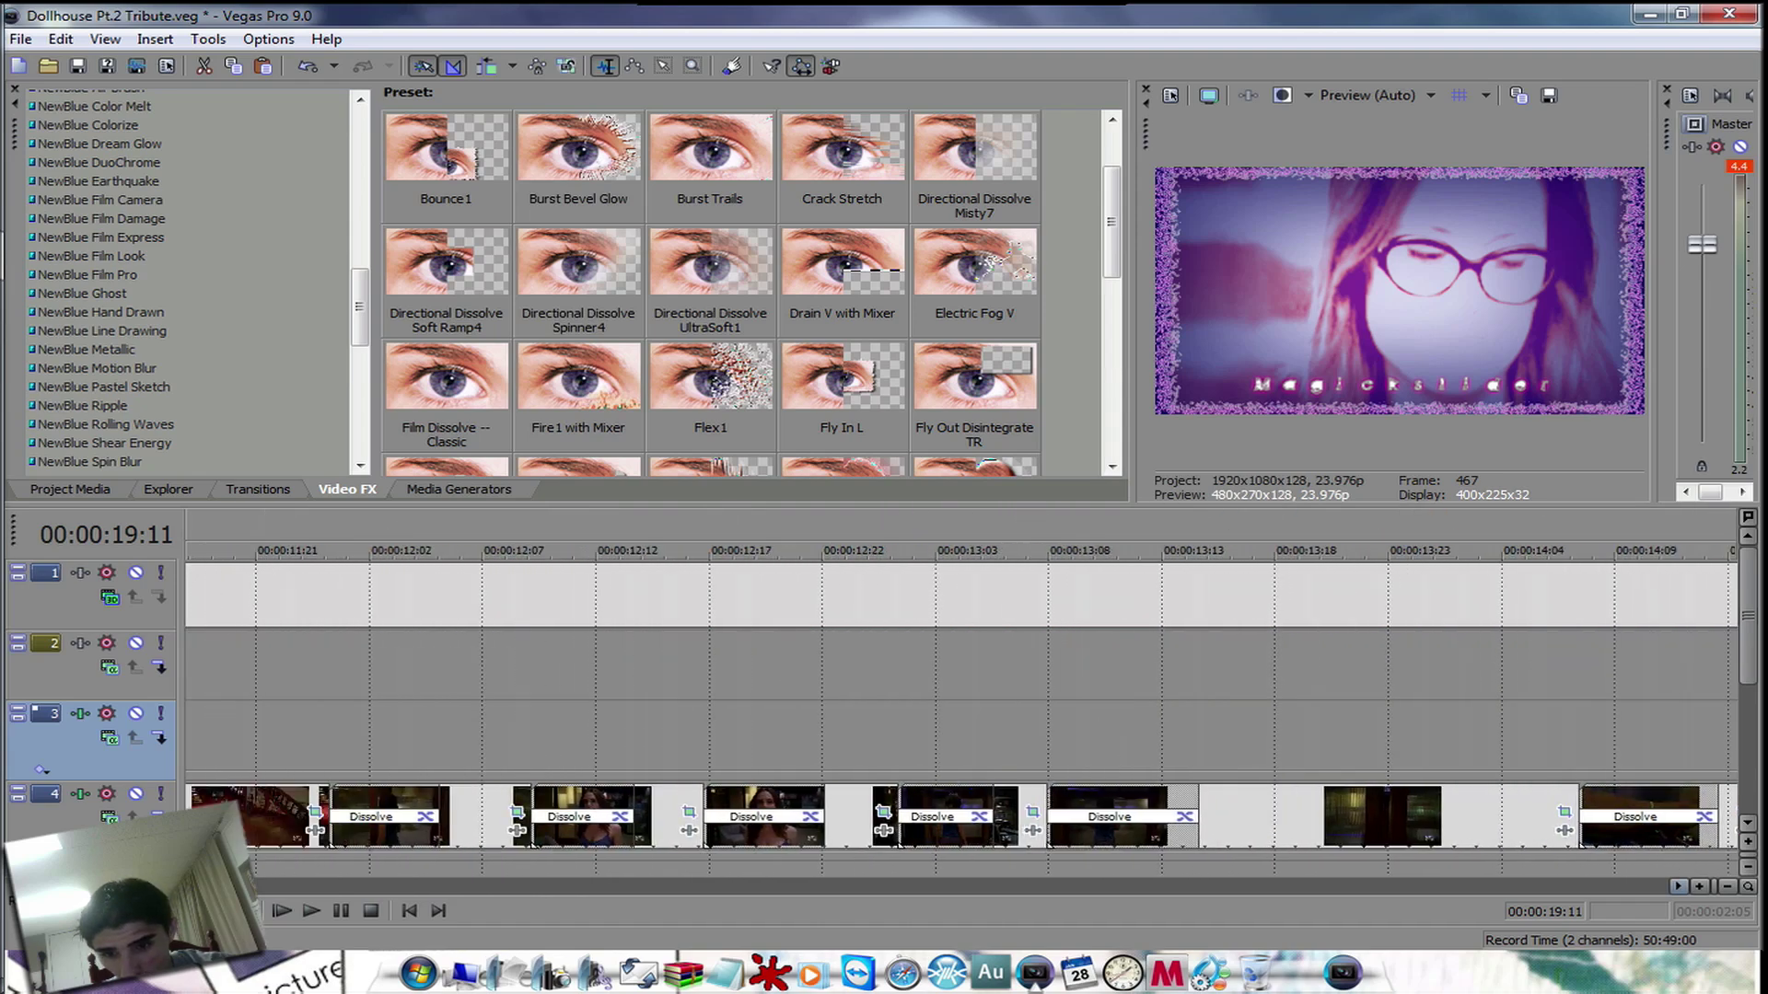
{"action": "scroll", "coordinate": [960, 704], "scroll_direction": "left", "scroll_amount": 11}
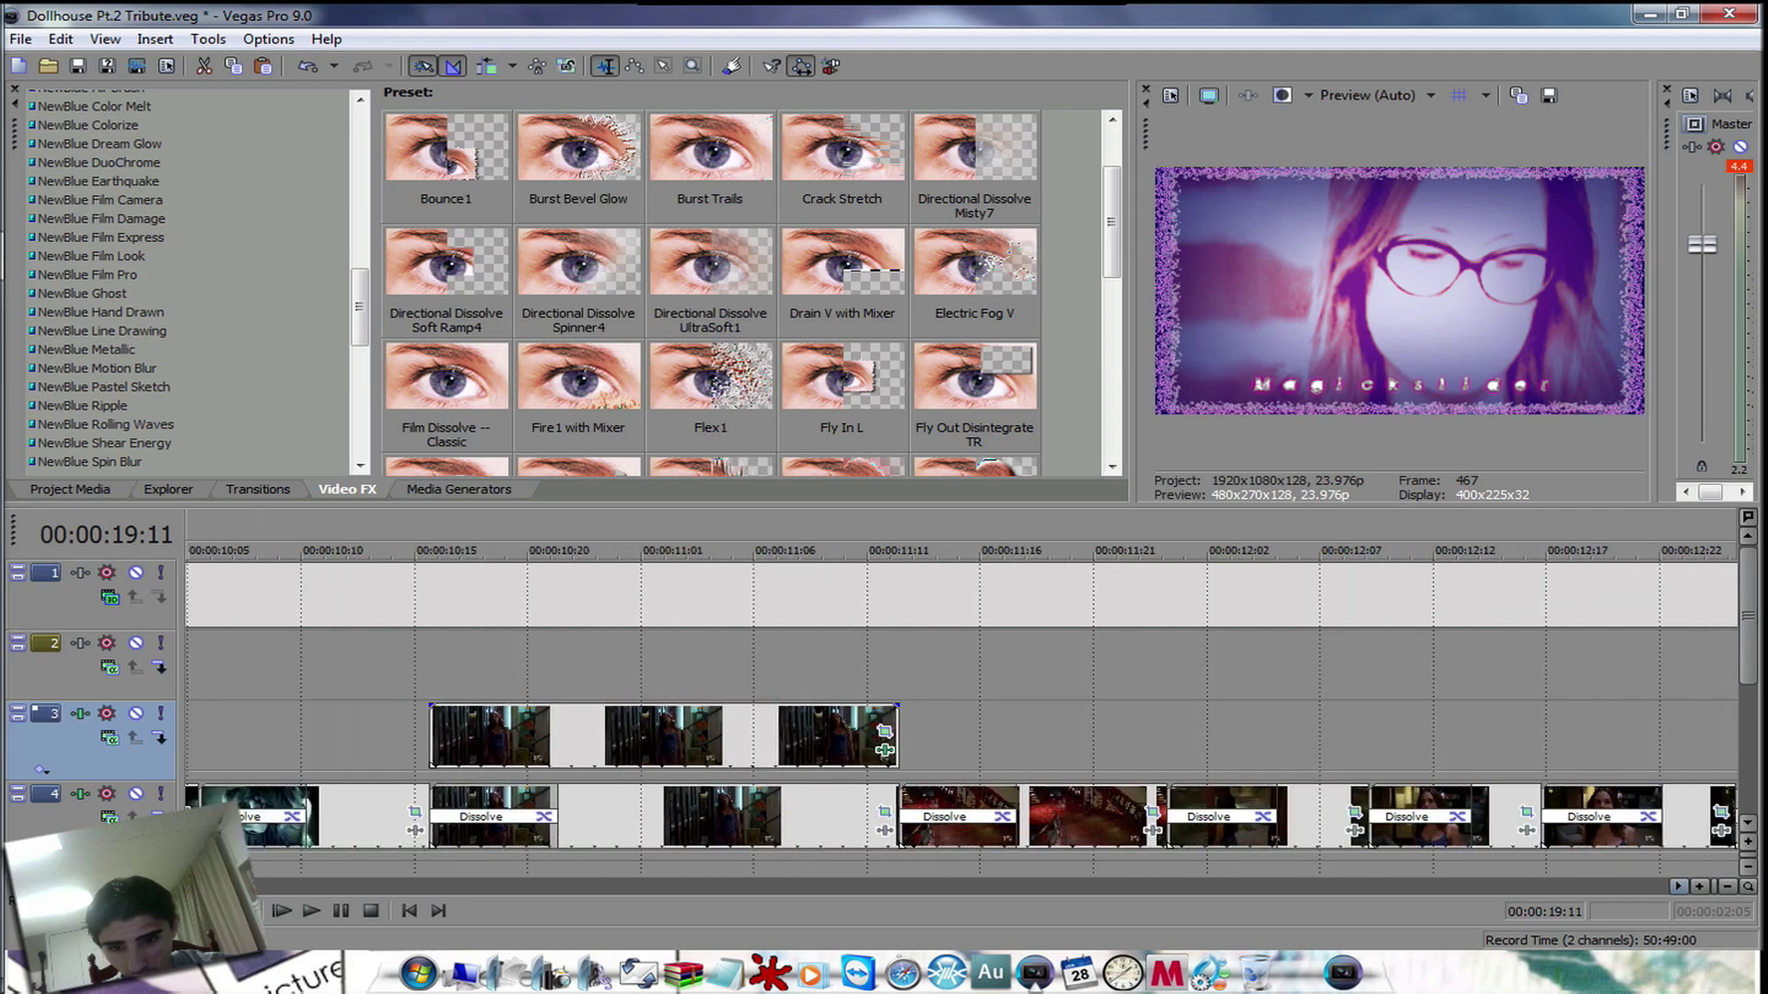
{"action": "left_click", "coordinate": [534, 755]}
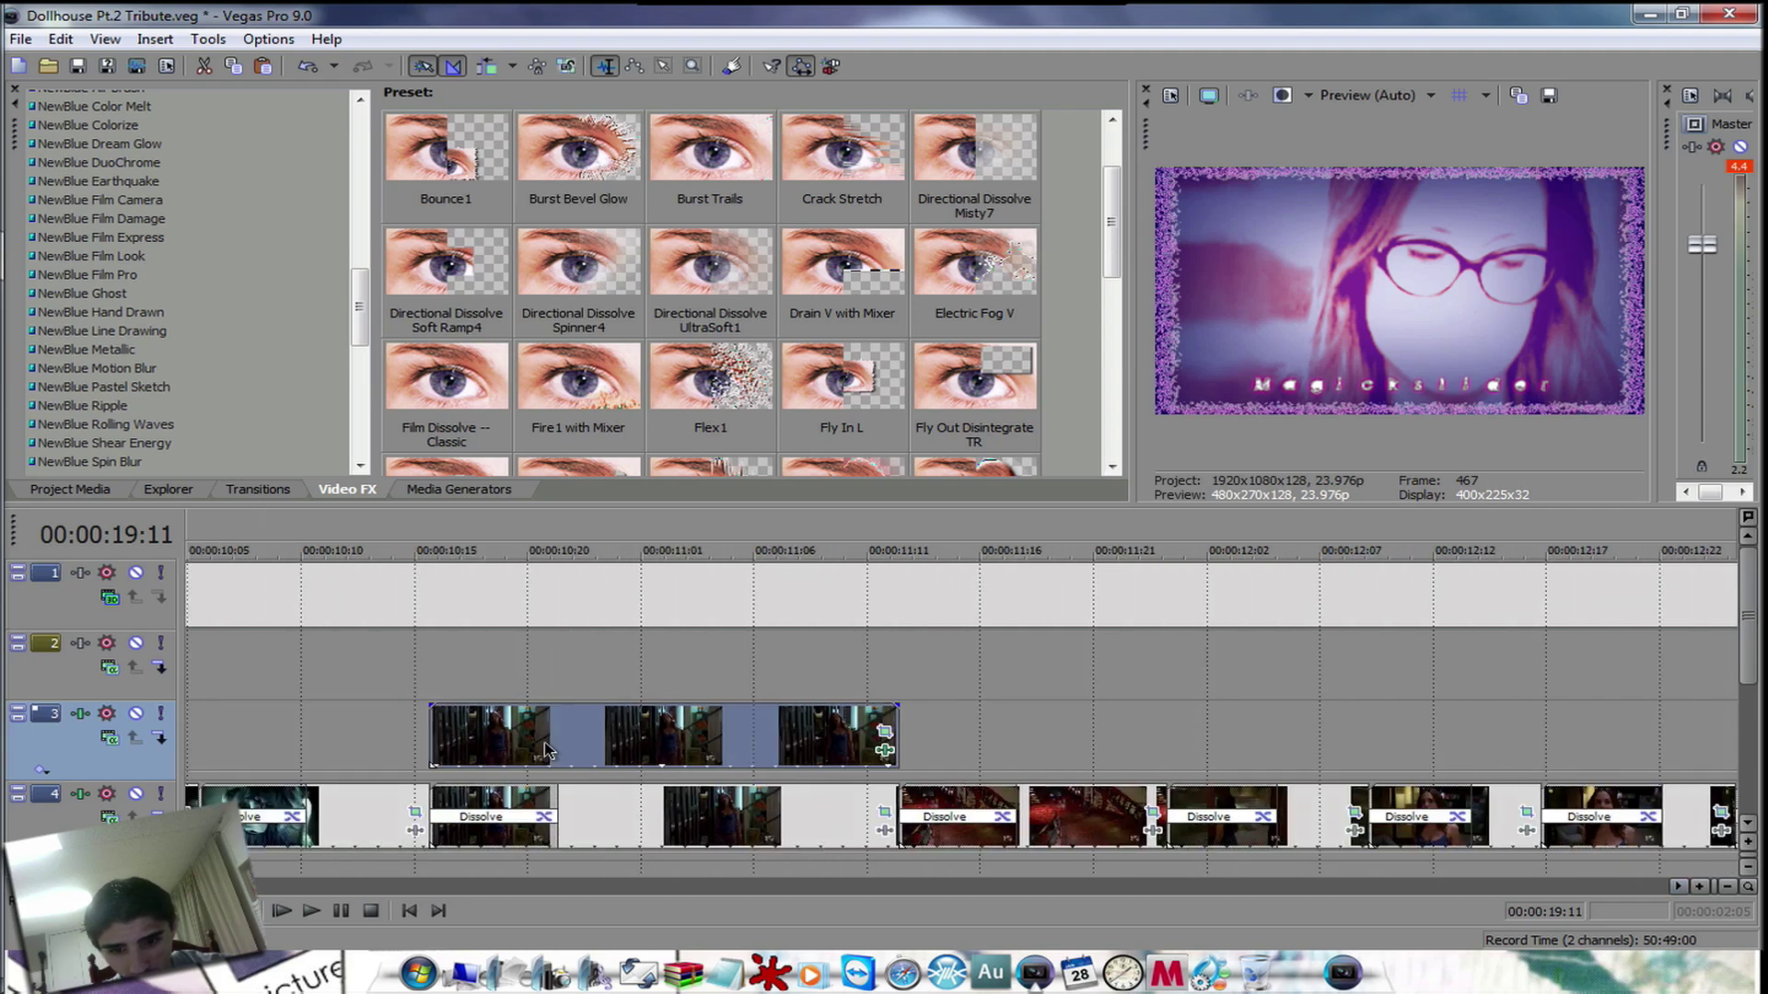
{"action": "left_click", "coordinate": [600, 747]}
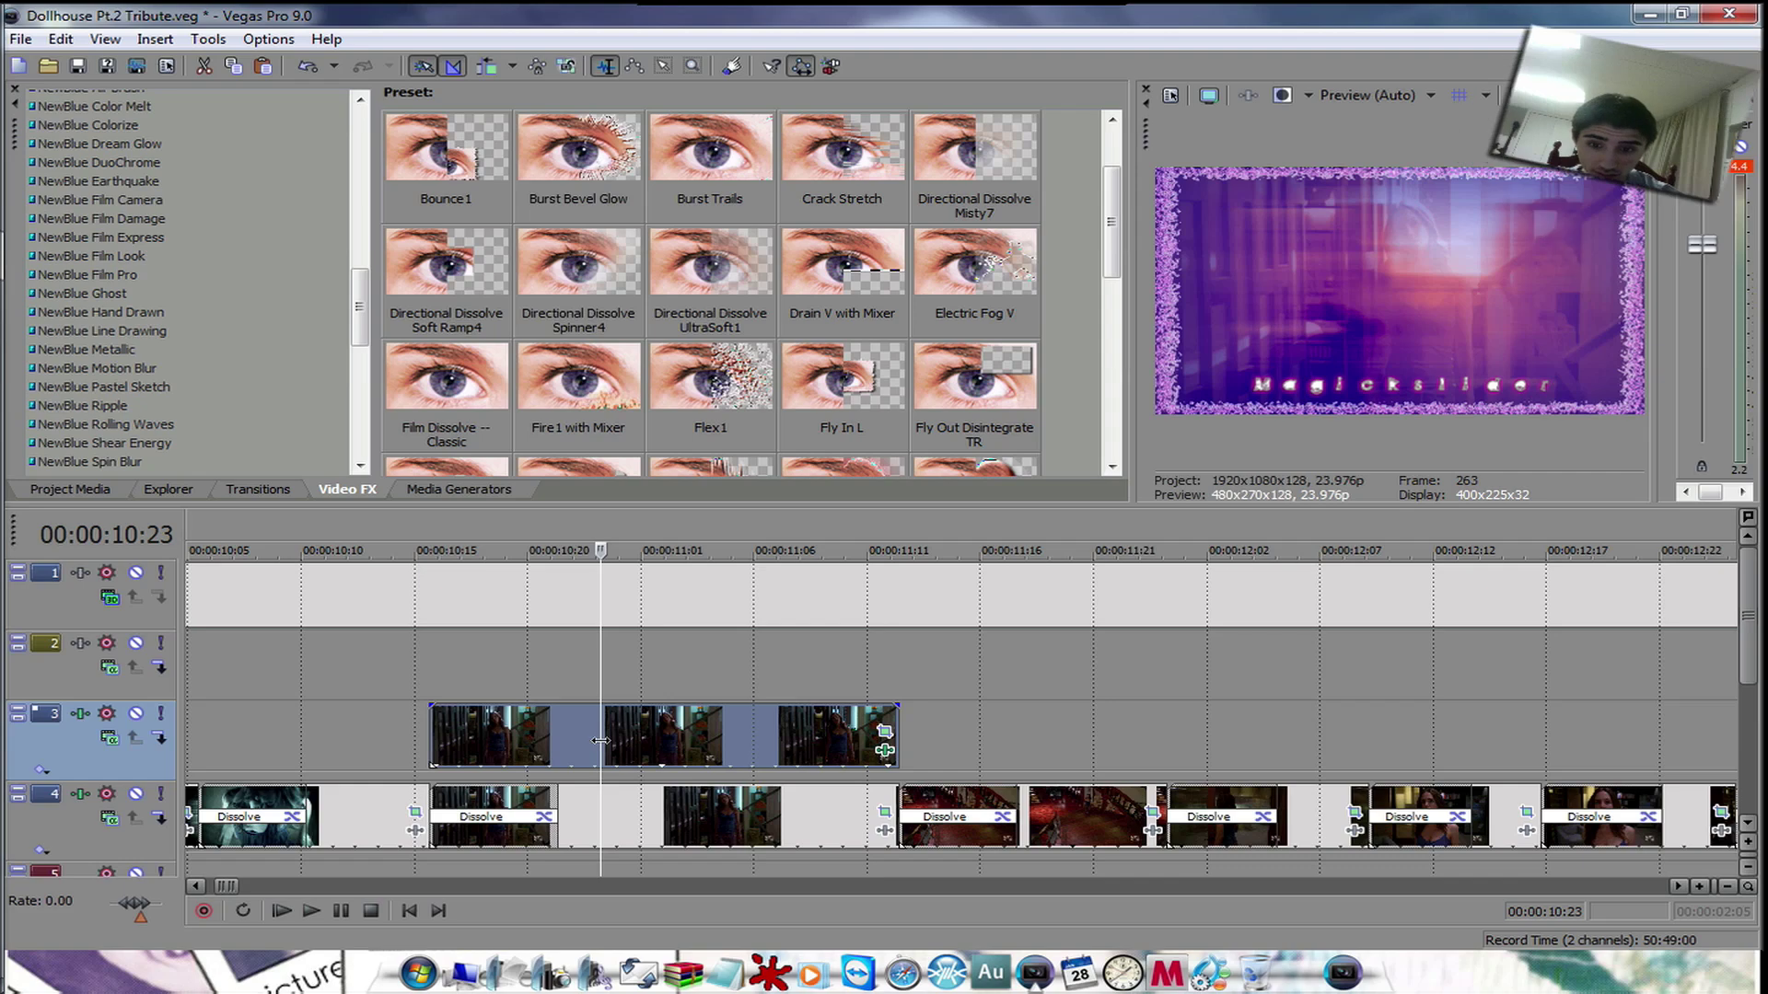
{"action": "left_click", "coordinate": [735, 750]}
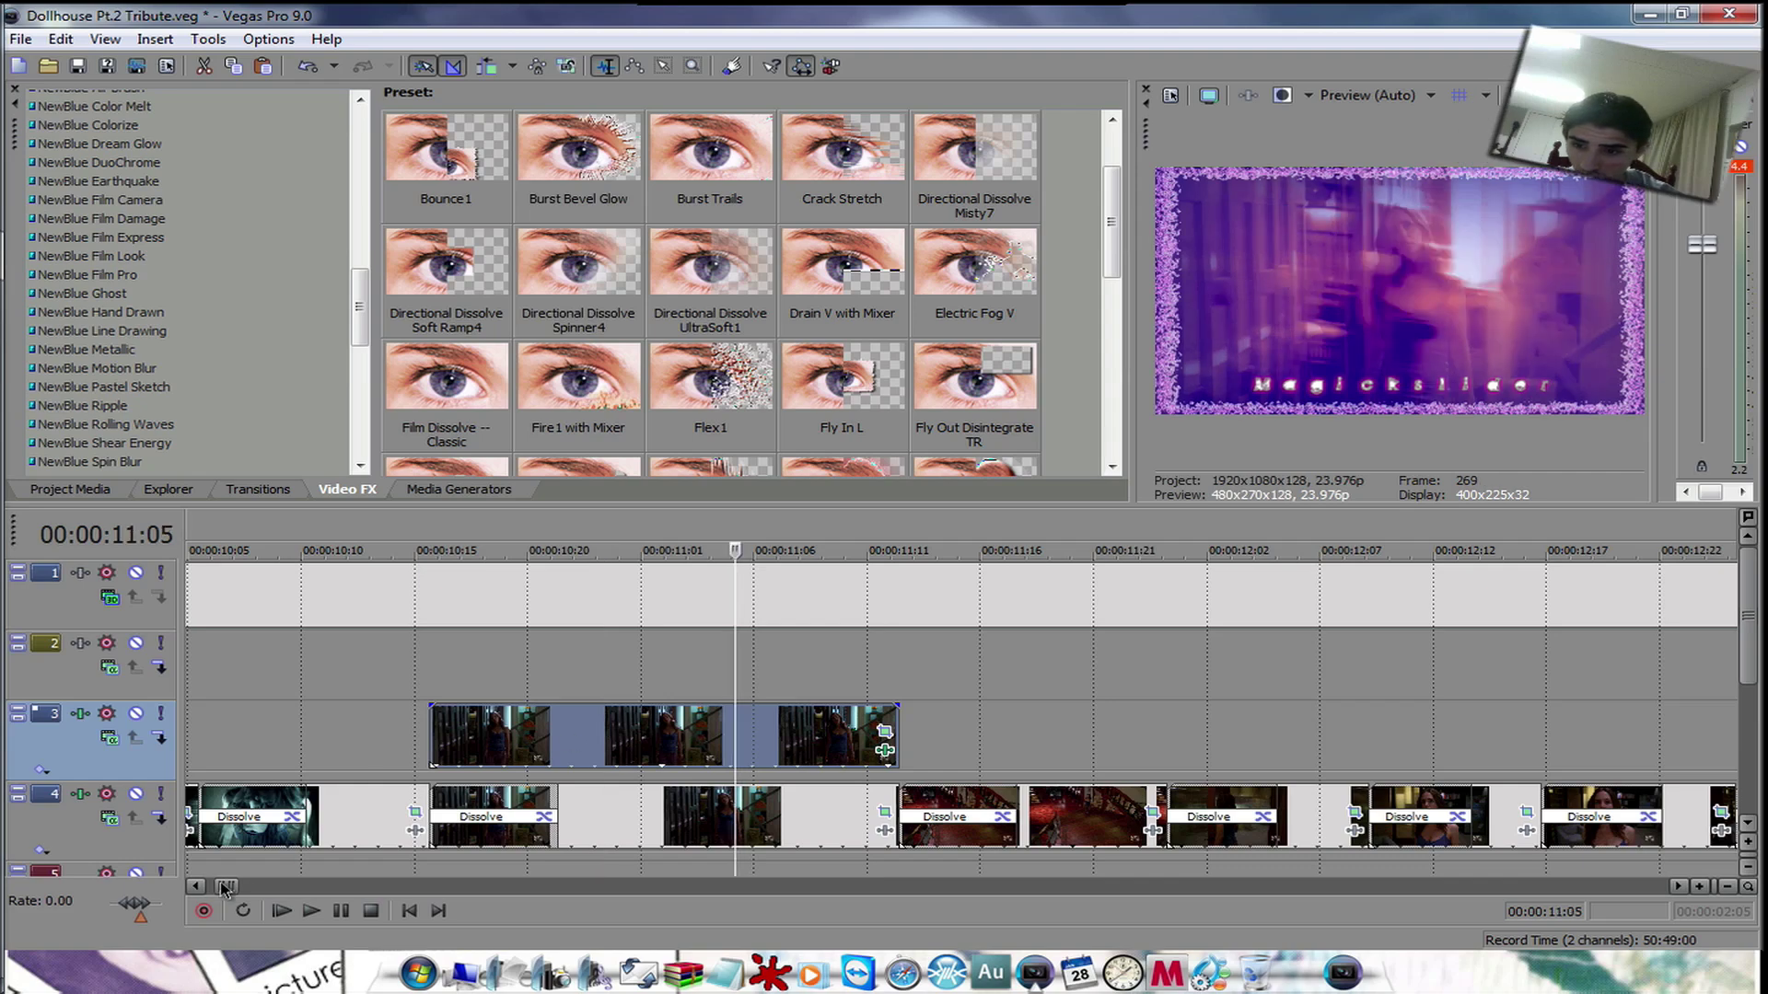
- Scroll the timeline further left toward the dissolves near the 3–5 second mark
{"action": "left_click_drag", "start_coordinate": [203, 887], "coordinate": [203, 887]}
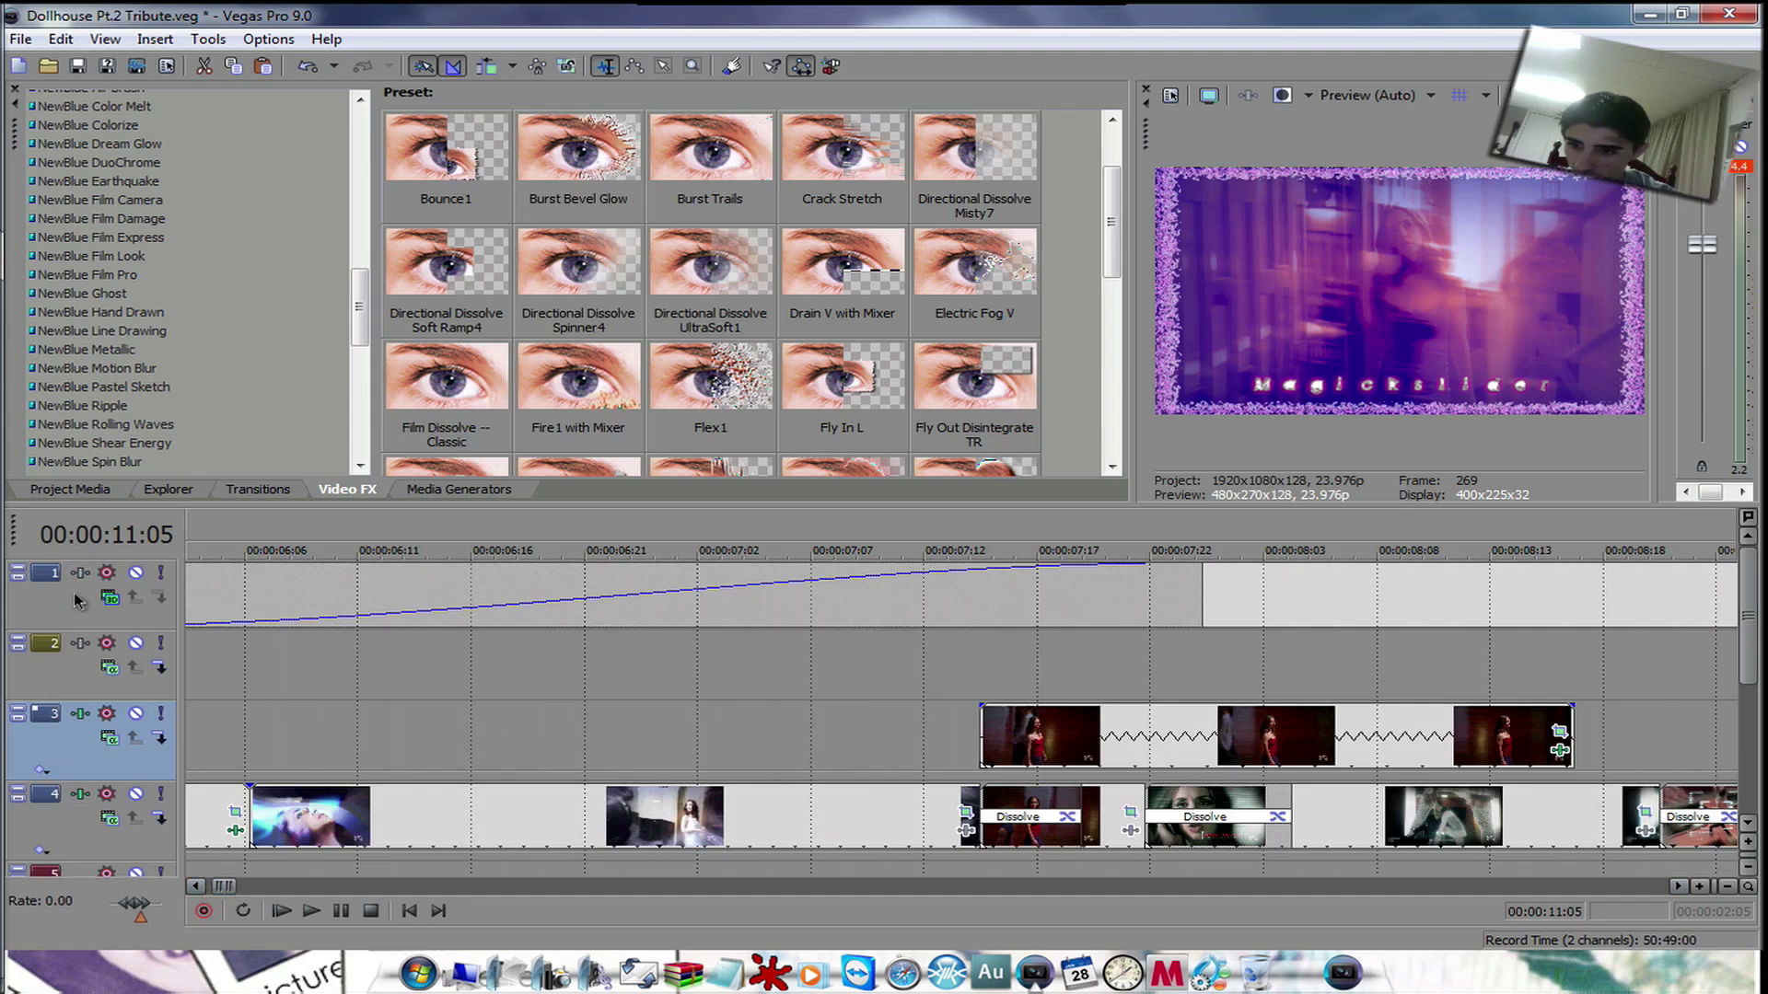
{"action": "left_click", "coordinate": [197, 888]}
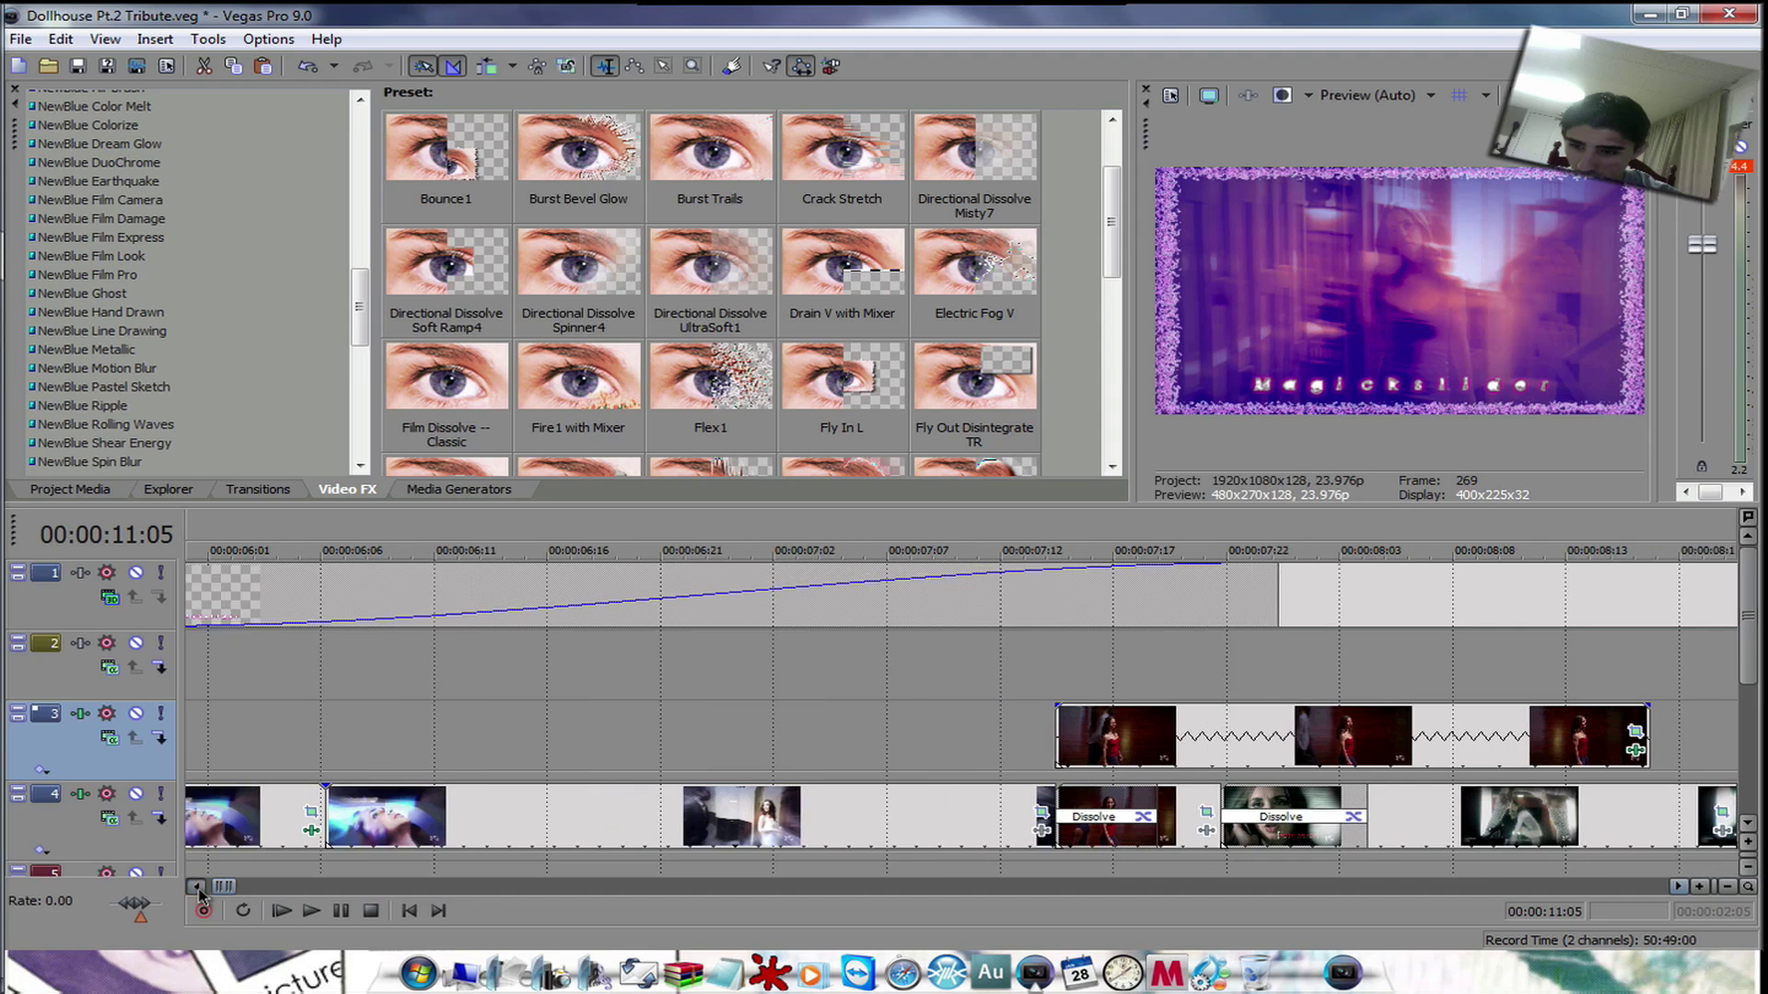
{"action": "left_click", "coordinate": [197, 887]}
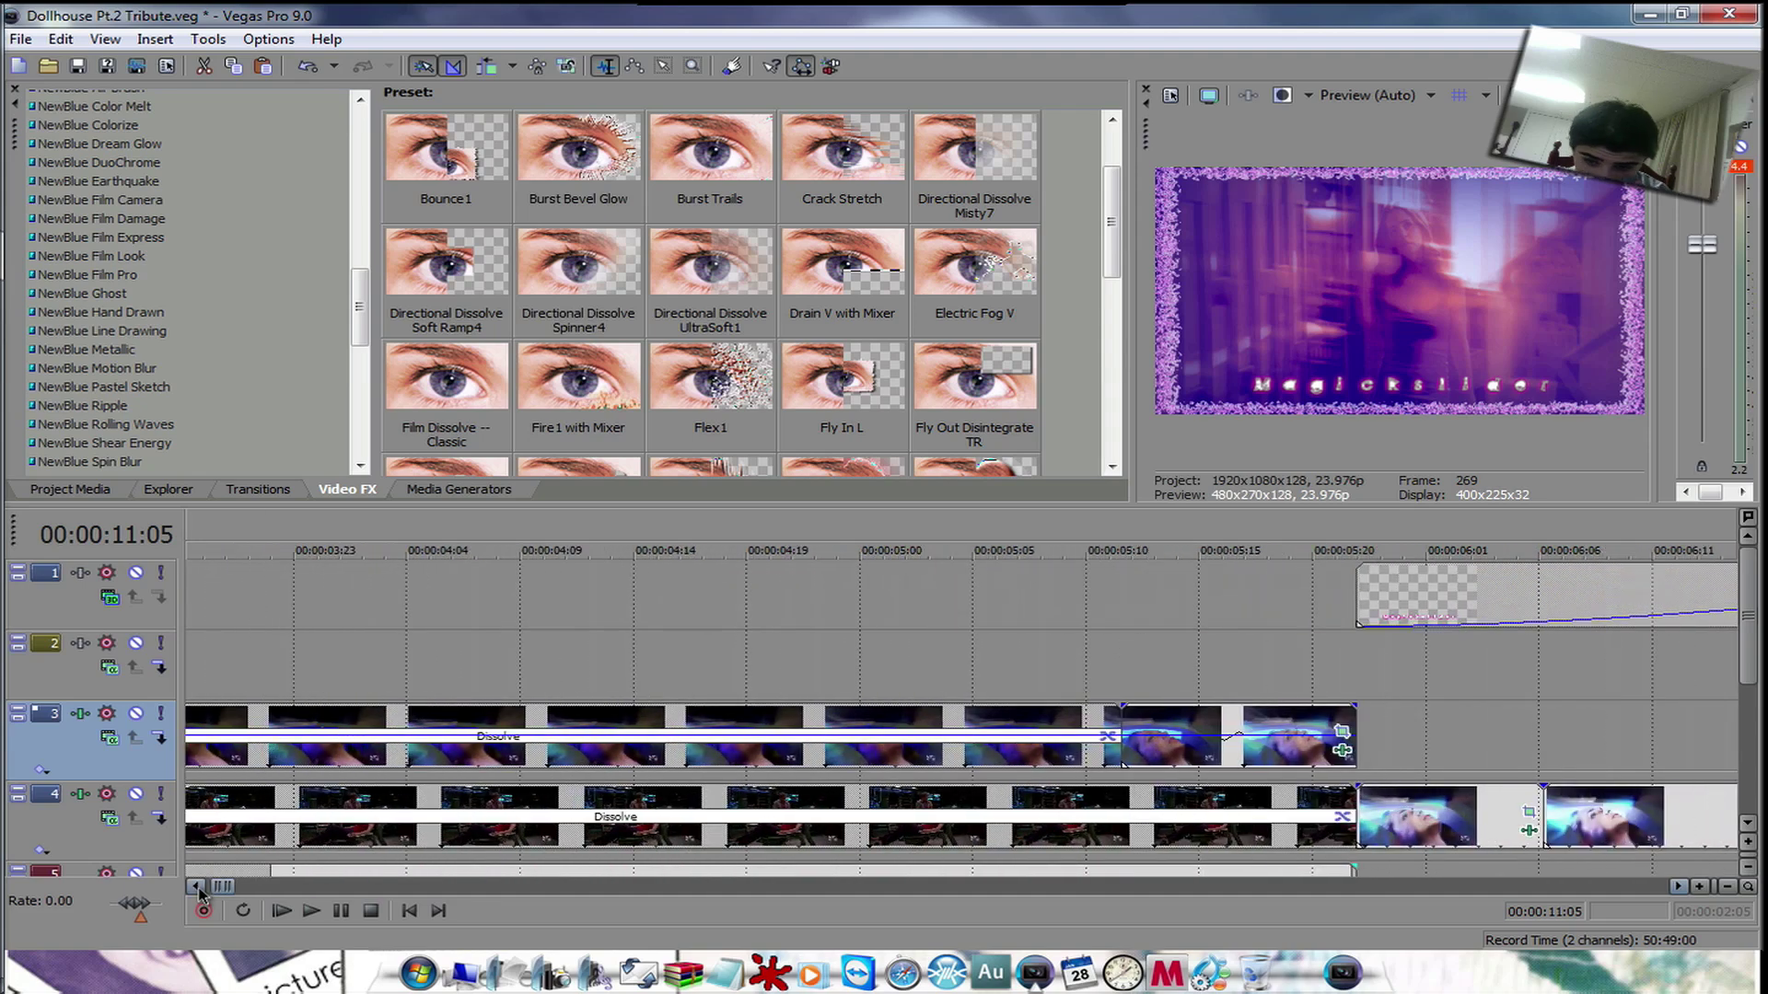
- Scroll right until the track 2 white flash clips from 16:06 to 17:02 are visible
{"action": "left_click", "coordinate": [197, 887]}
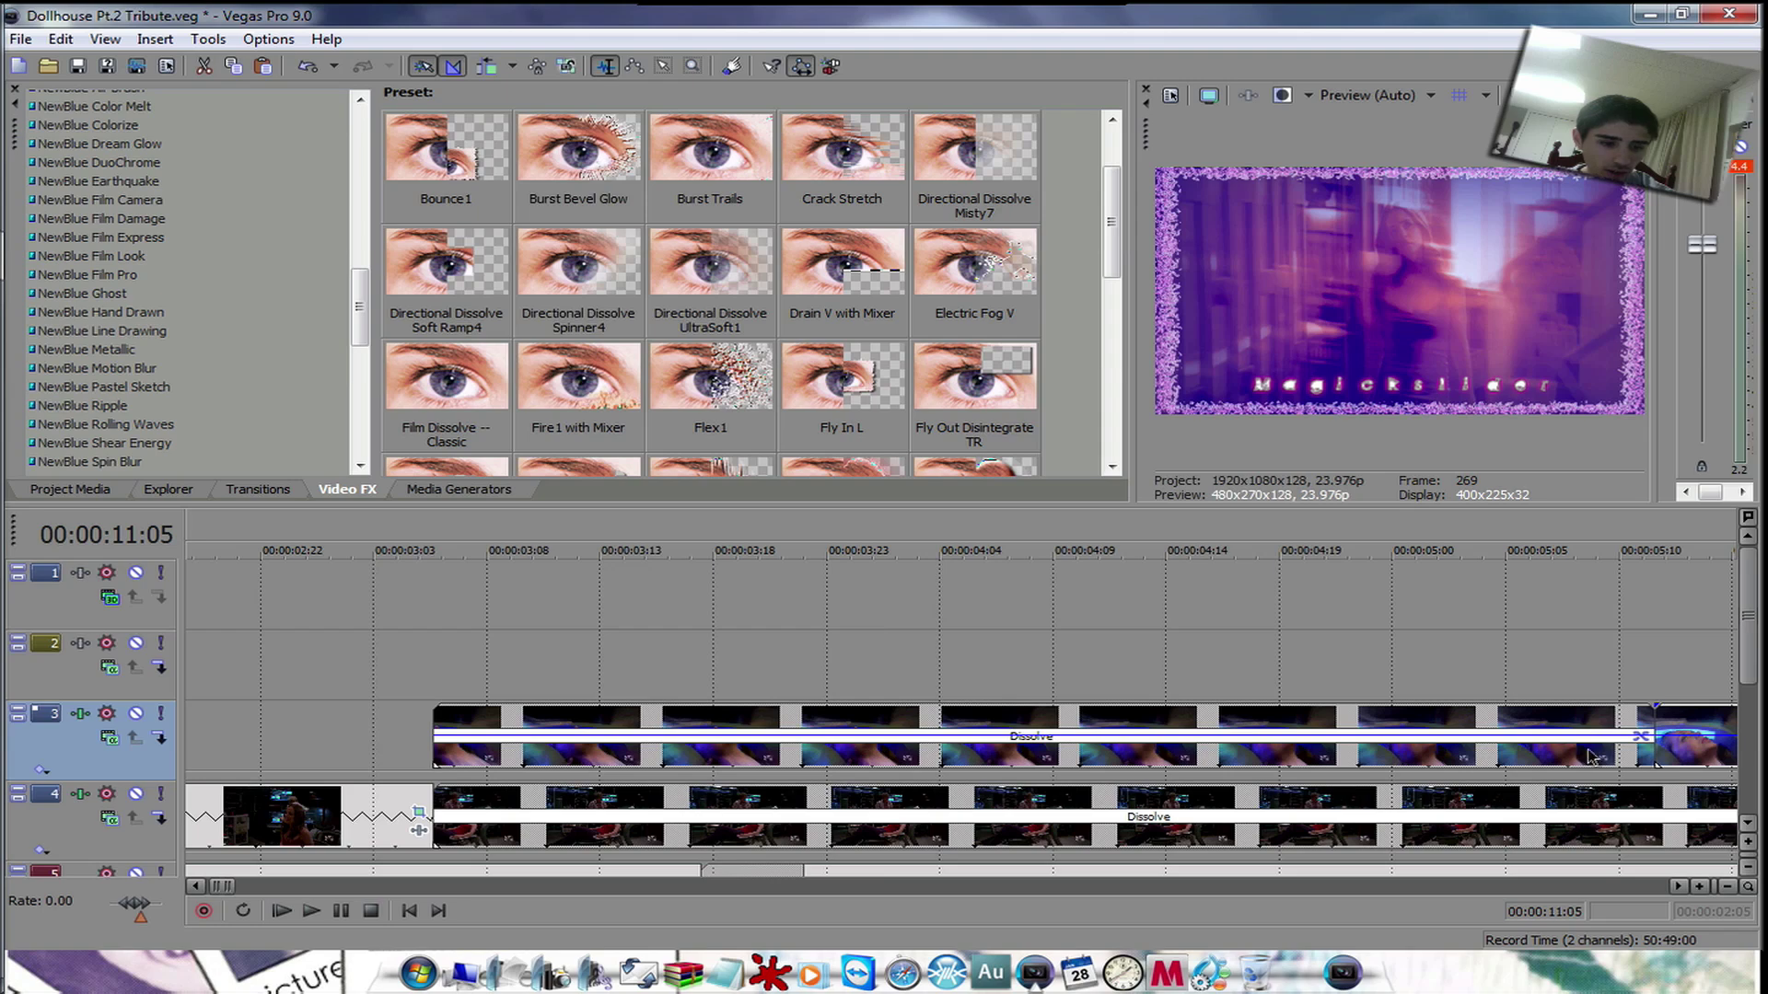
{"action": "left_click", "coordinate": [1677, 886]}
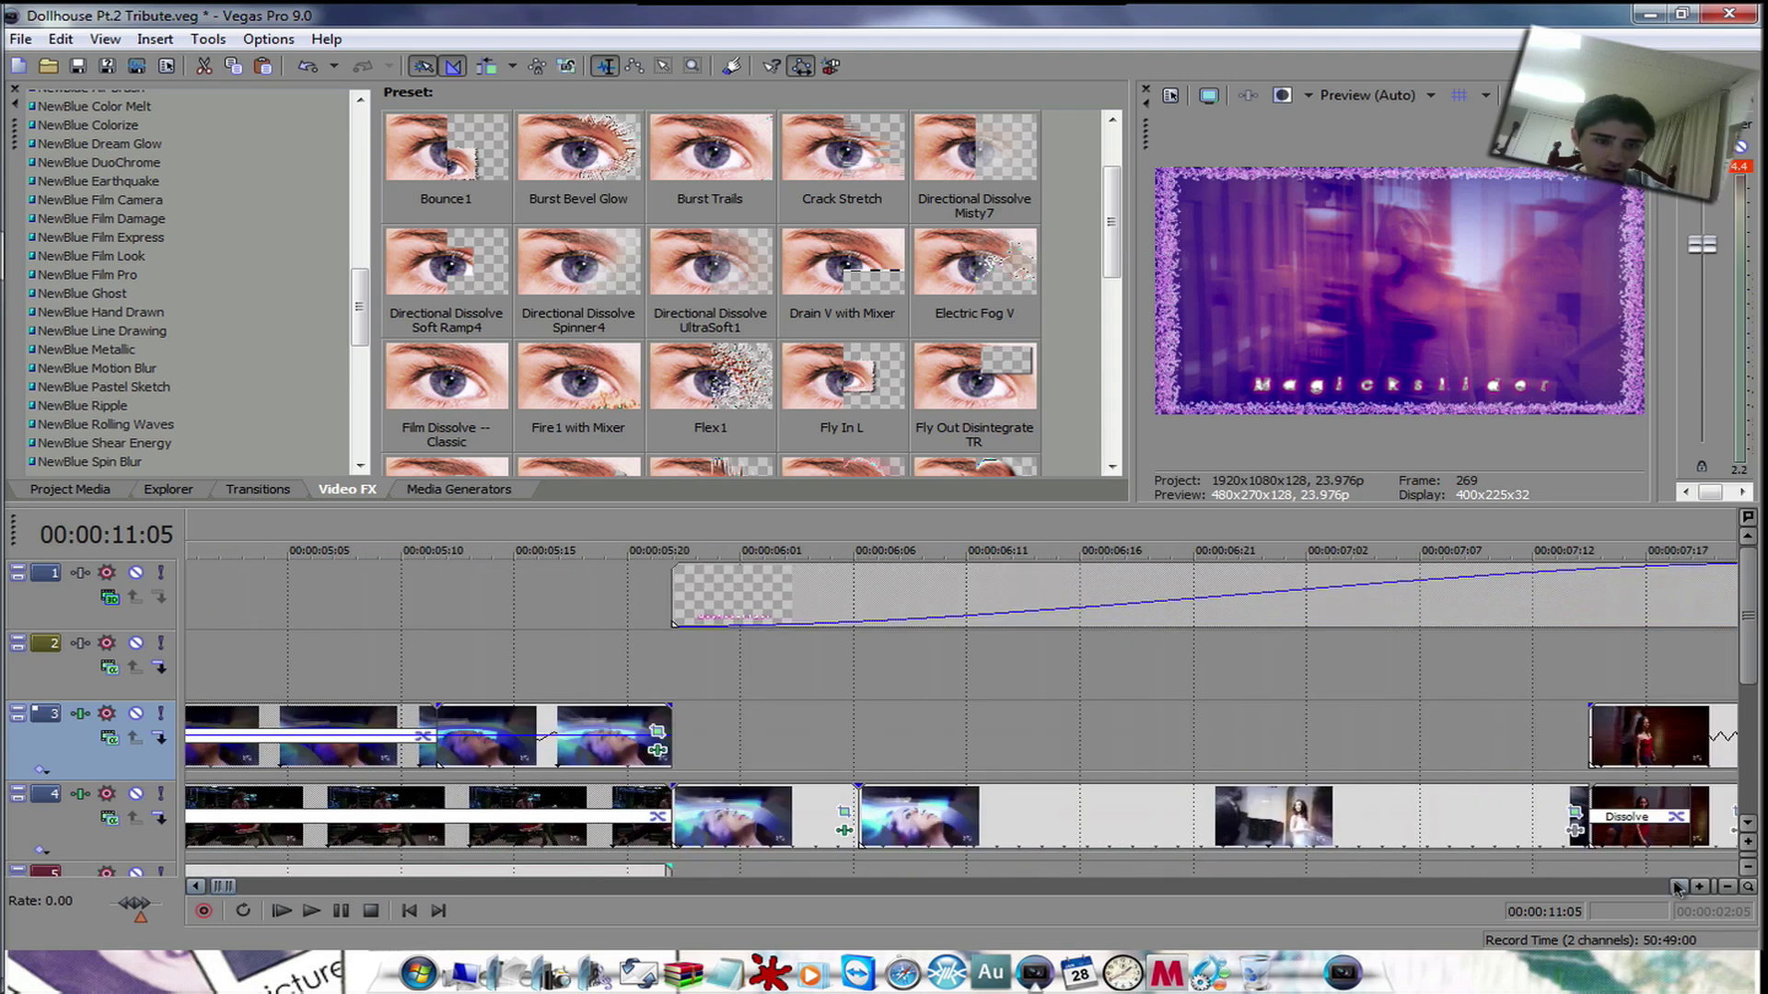
{"action": "left_click_drag", "start_coordinate": [1677, 887], "coordinate": [1677, 887]}
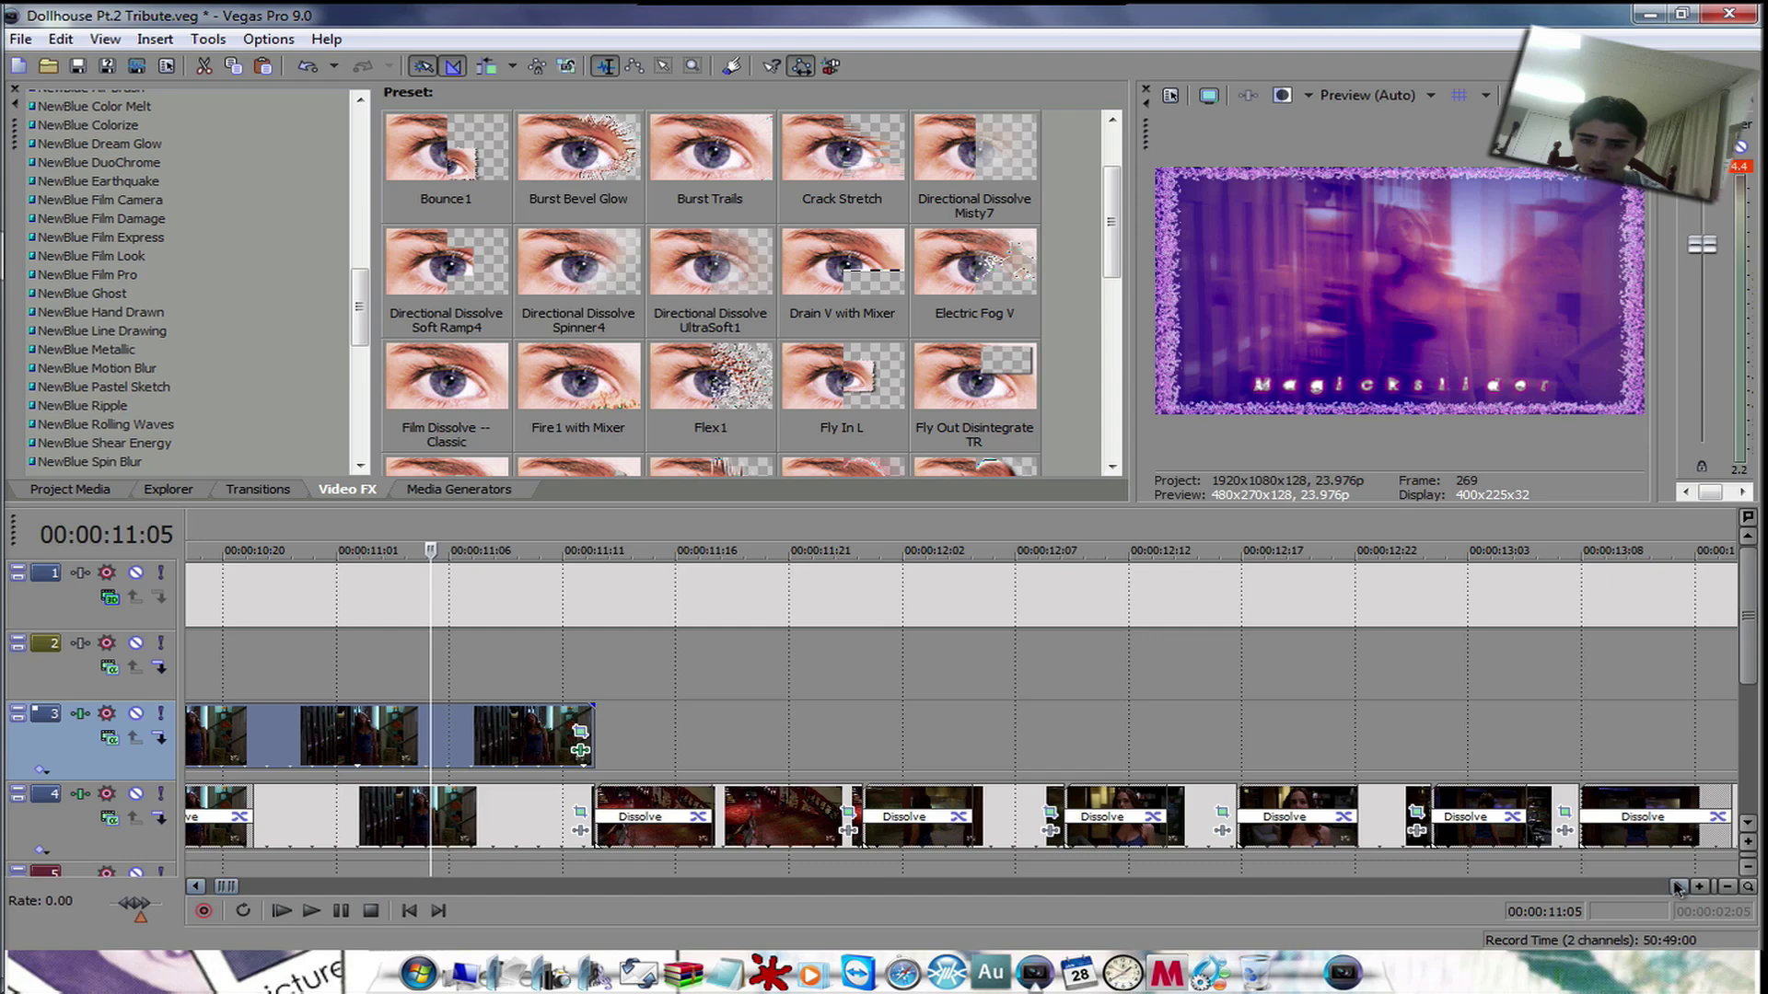
{"action": "left_click", "coordinate": [1678, 887]}
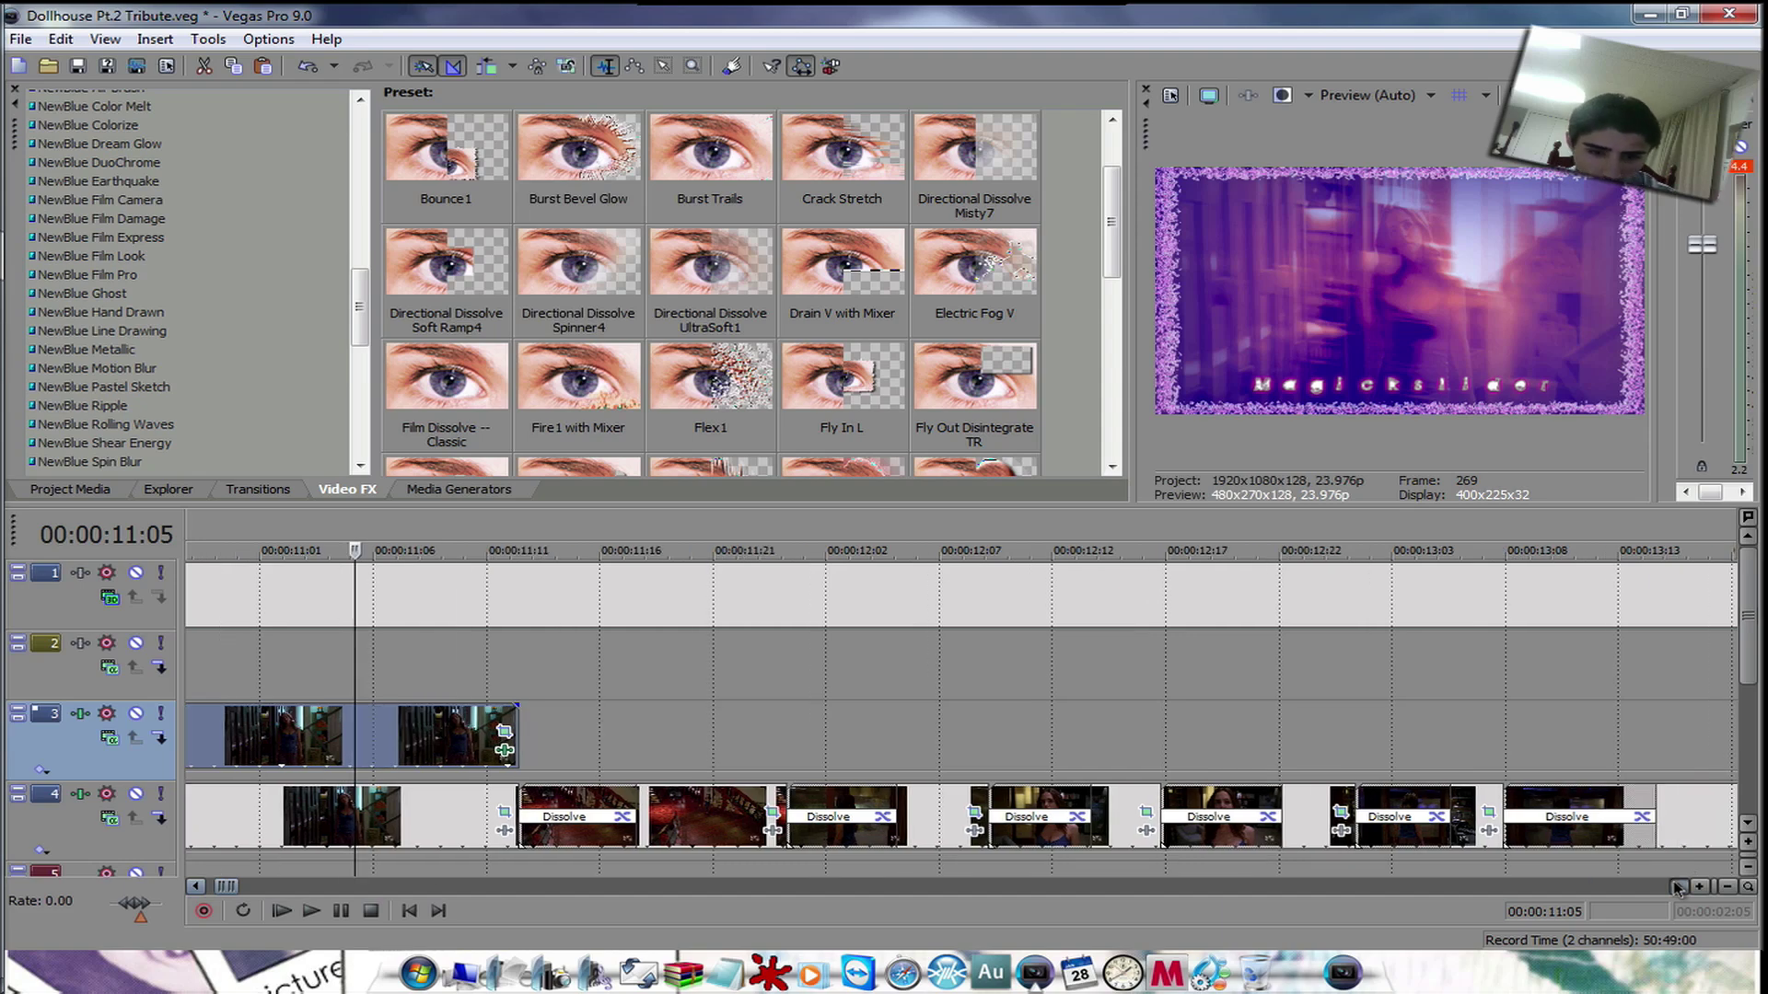
{"action": "left_click_drag", "start_coordinate": [1678, 887], "coordinate": [1678, 887]}
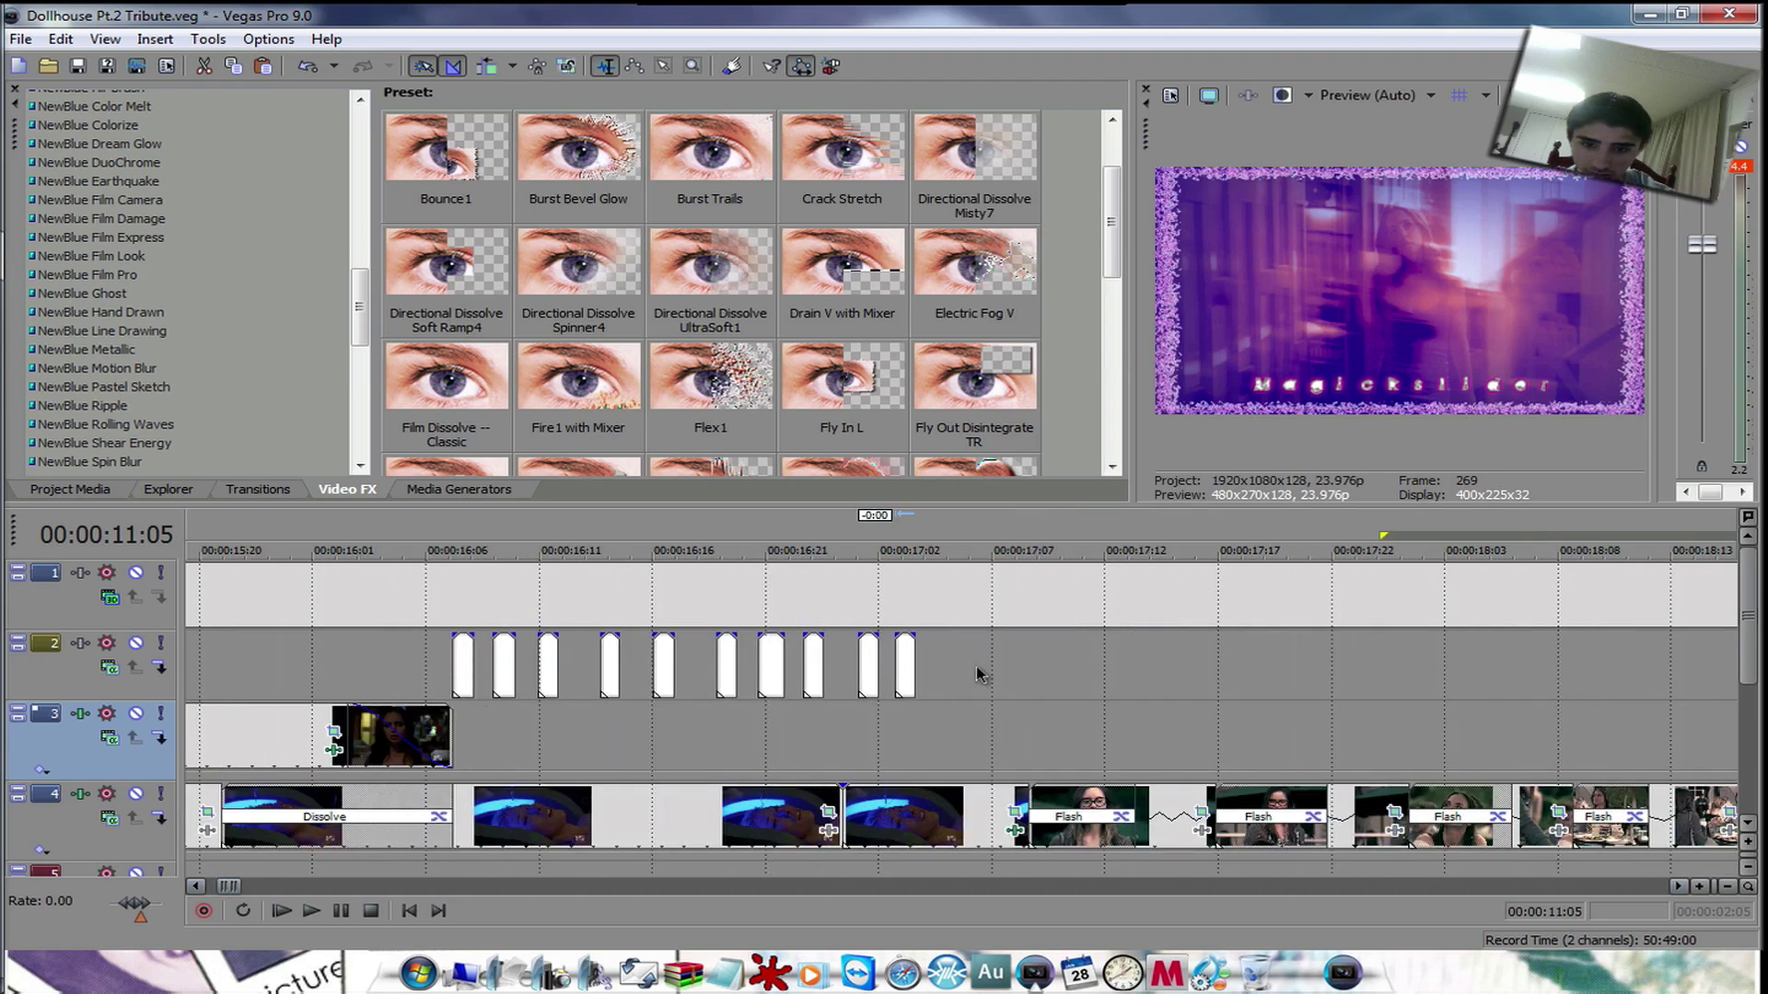
- Scroll right toward the track 3 purple snapshot clips near 19 seconds
{"action": "left_click_drag", "start_coordinate": [1679, 888], "coordinate": [1682, 887]}
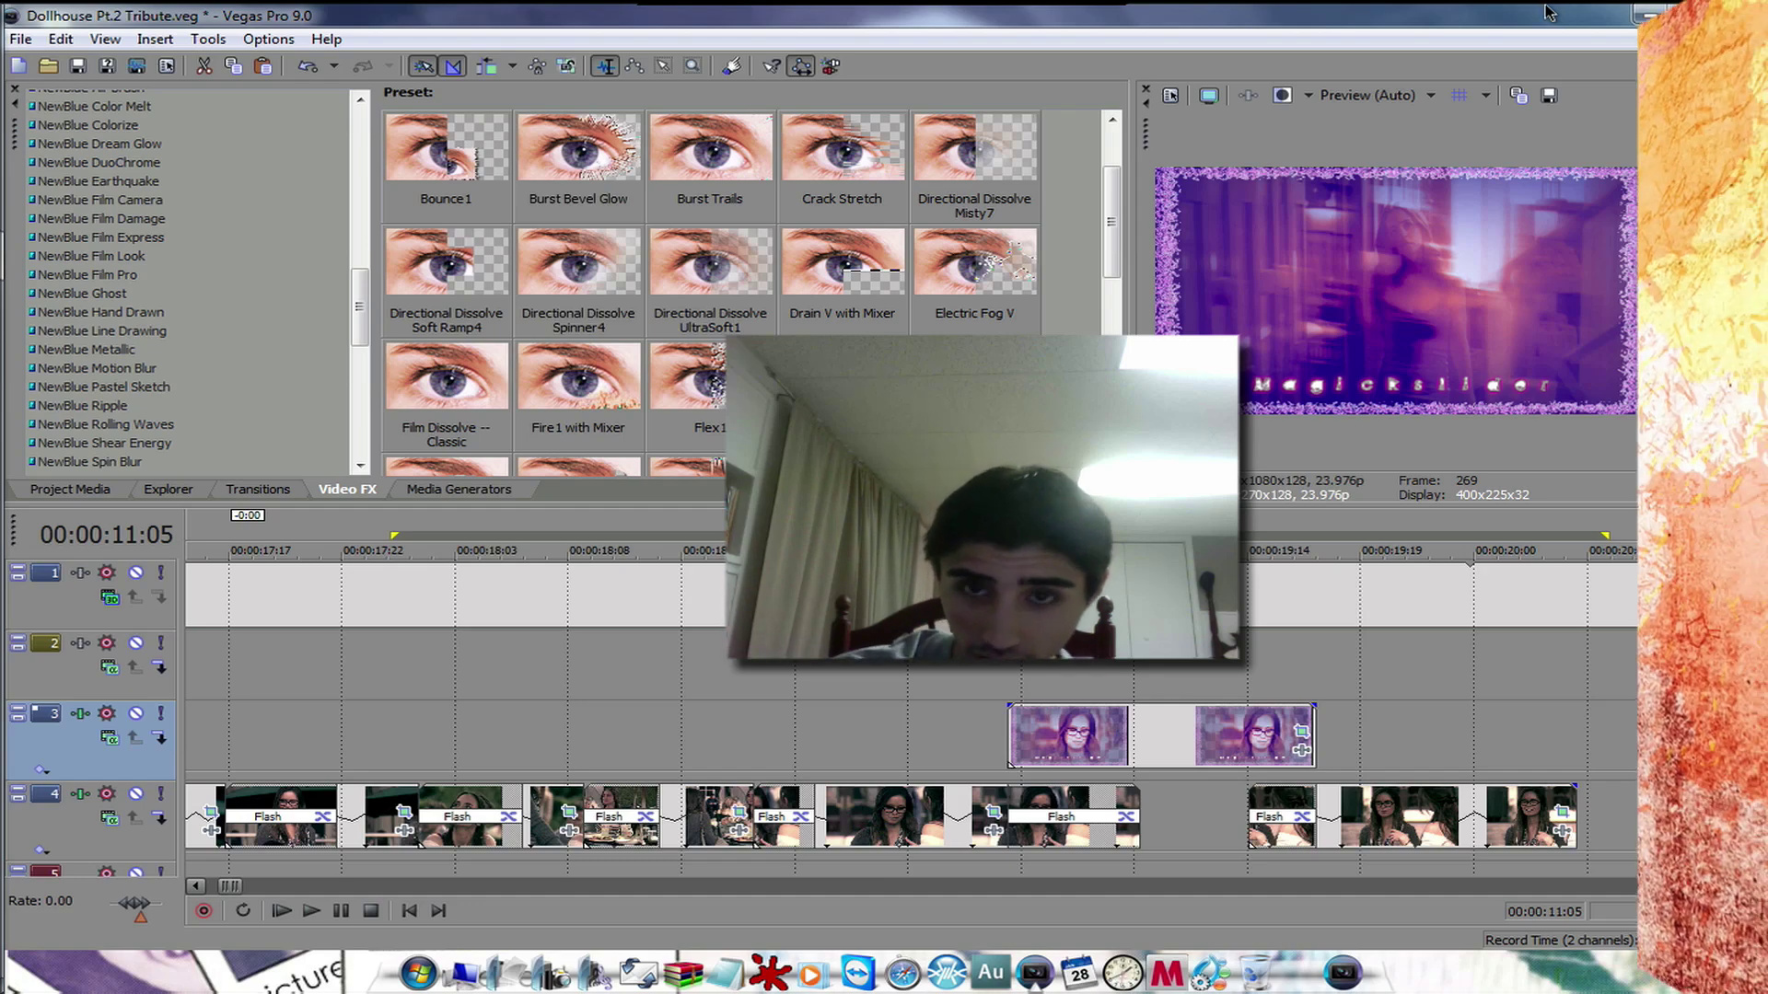
{"action": "mouse_move", "coordinate": [693, 19]}
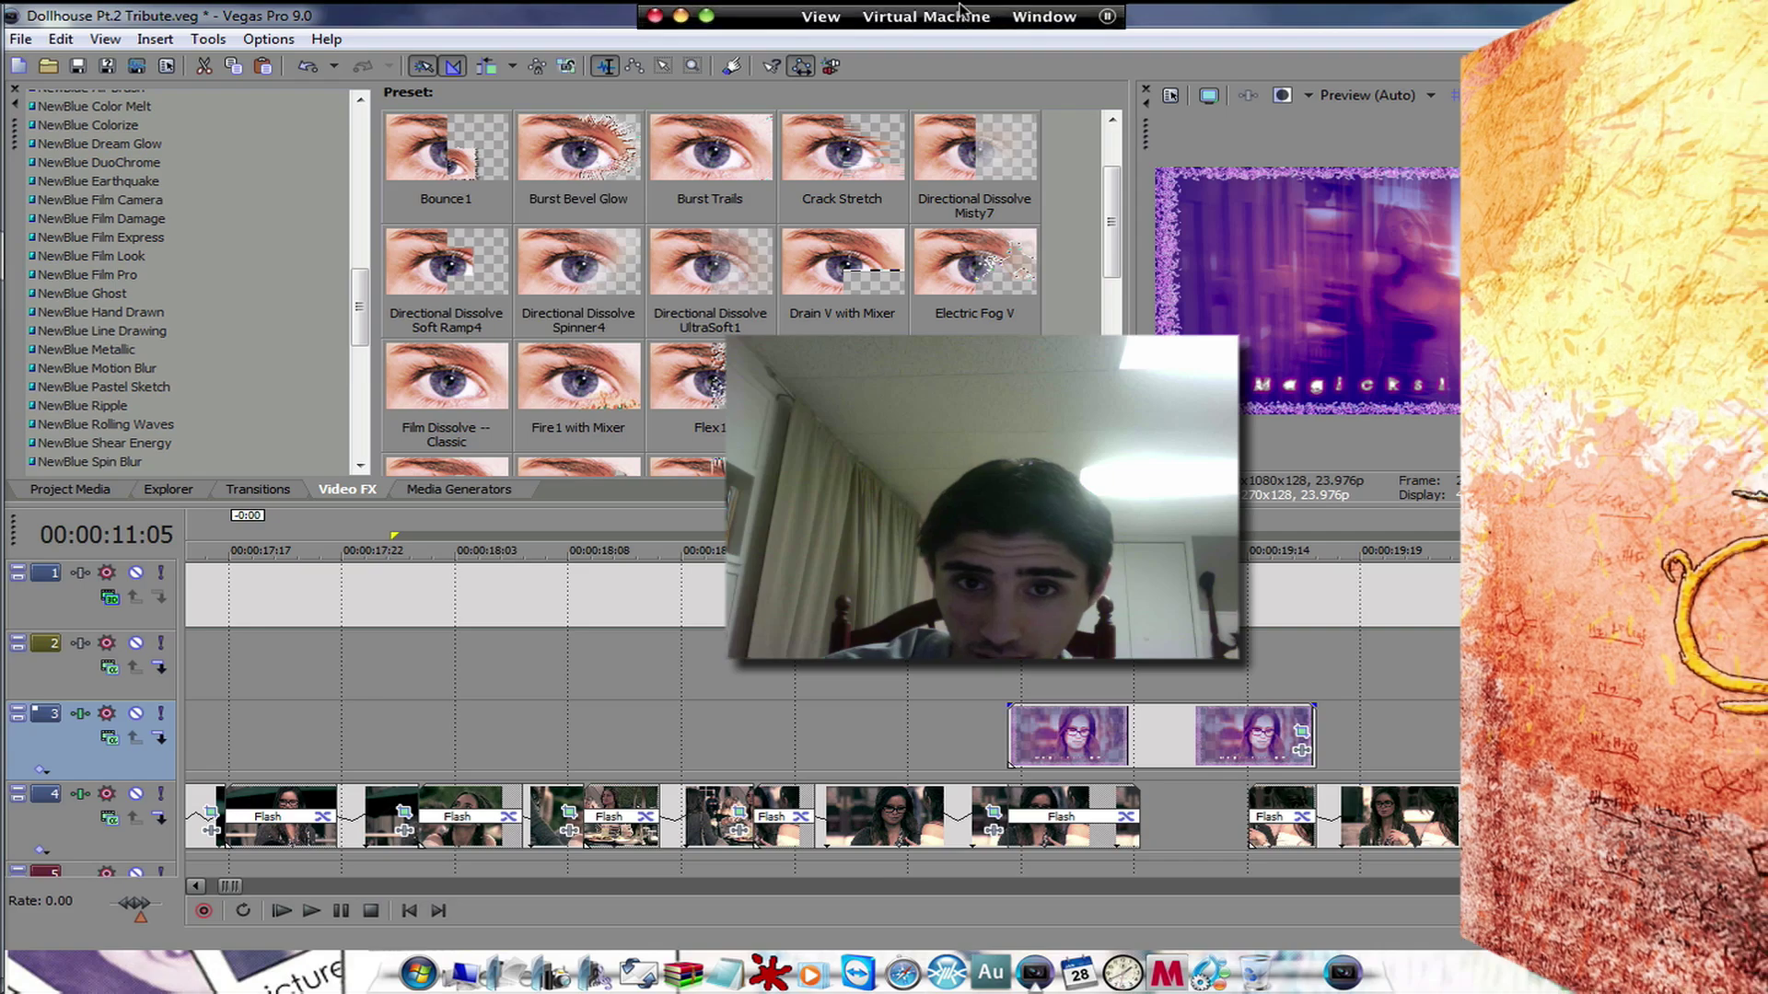